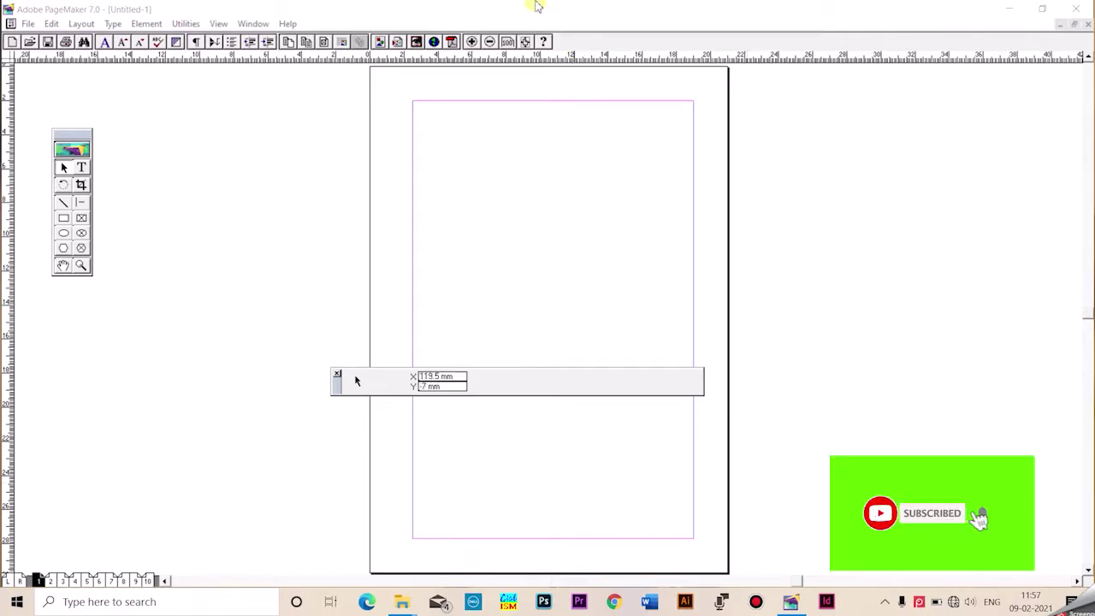
Add the text "welcome" in a text block across the page's upper margin area.
click(522, 6)
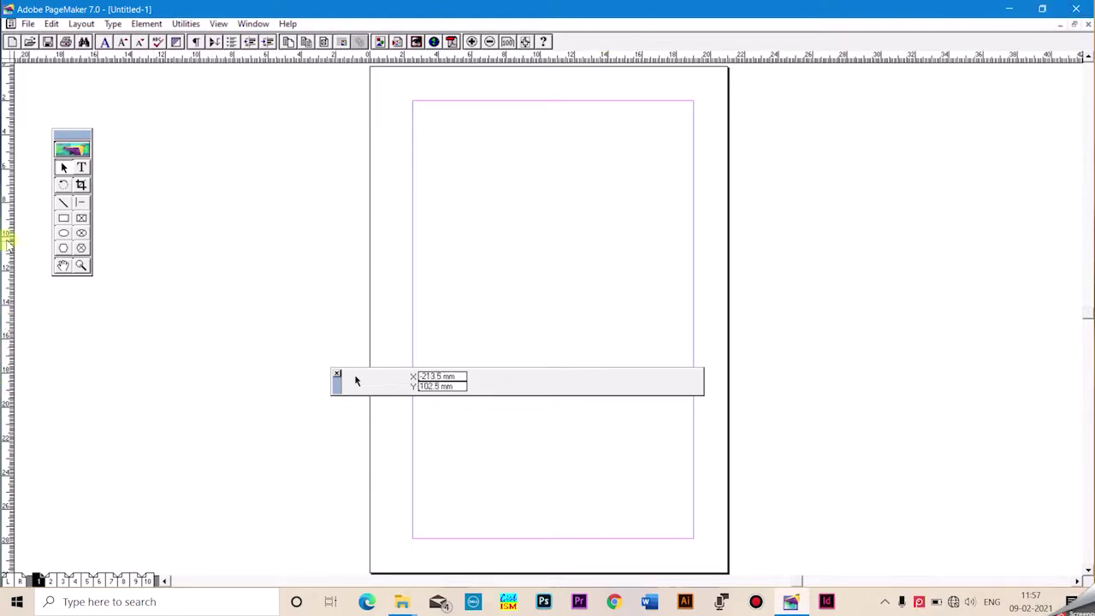
click(80, 166)
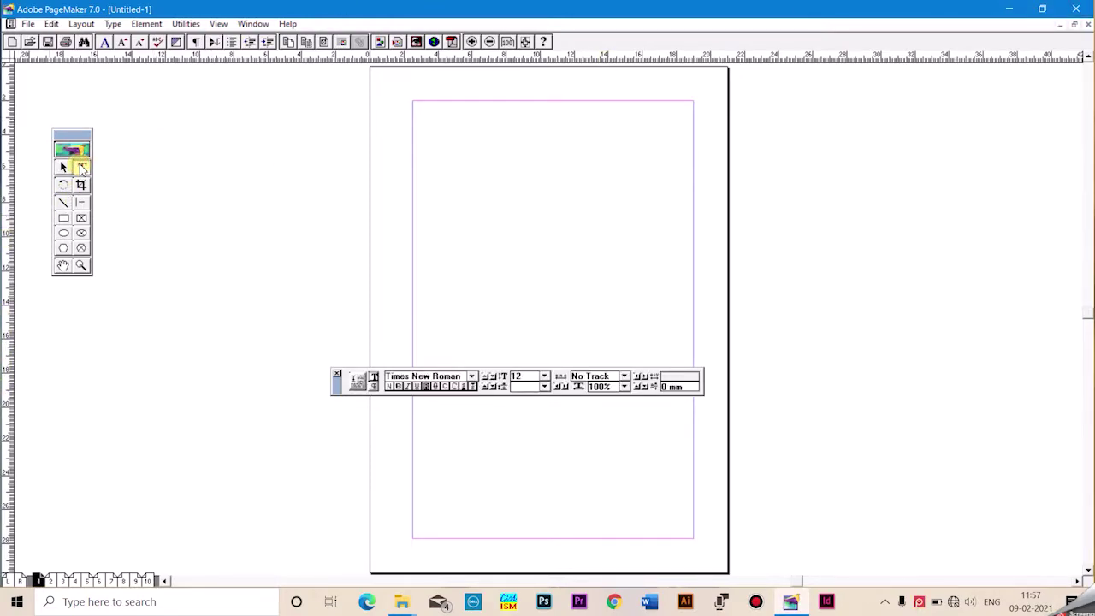
drag(413, 106, 693, 243)
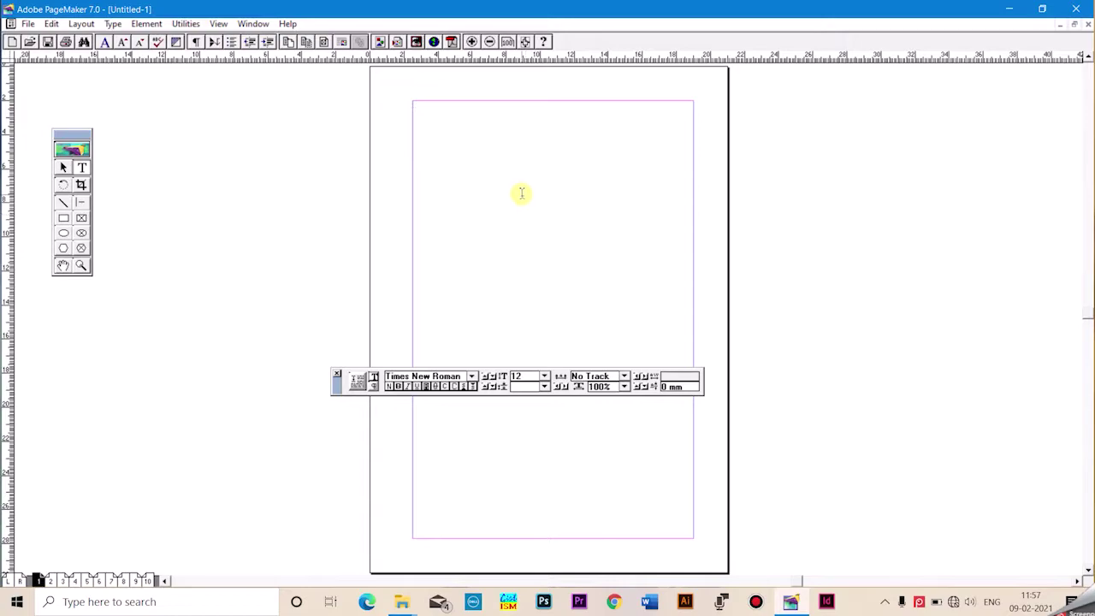
key(ctrl+2)
drag(621, 288, 426, 261)
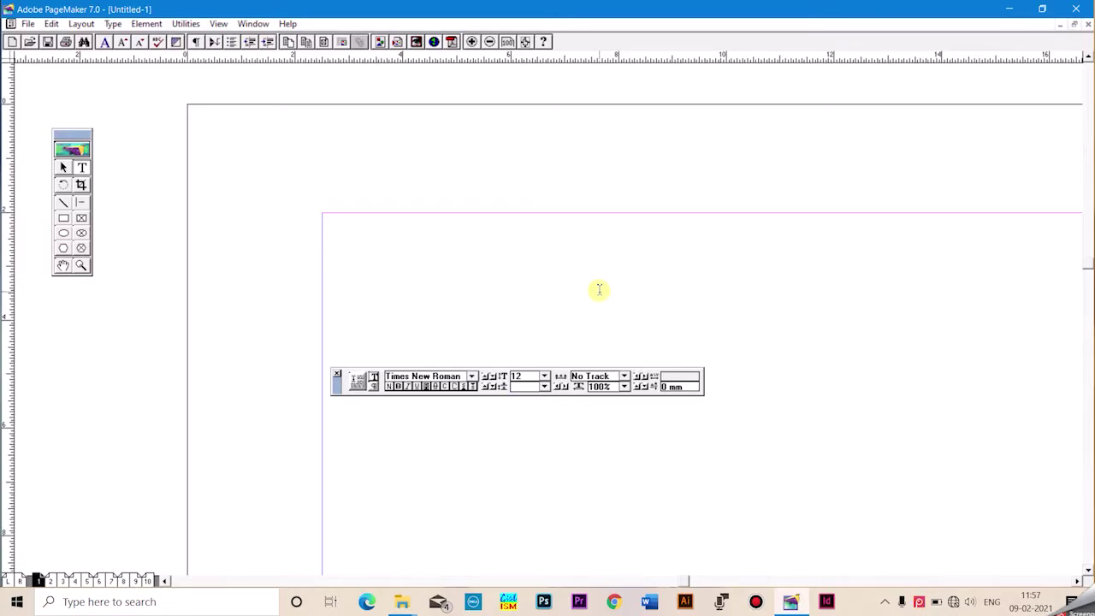
text(welc)
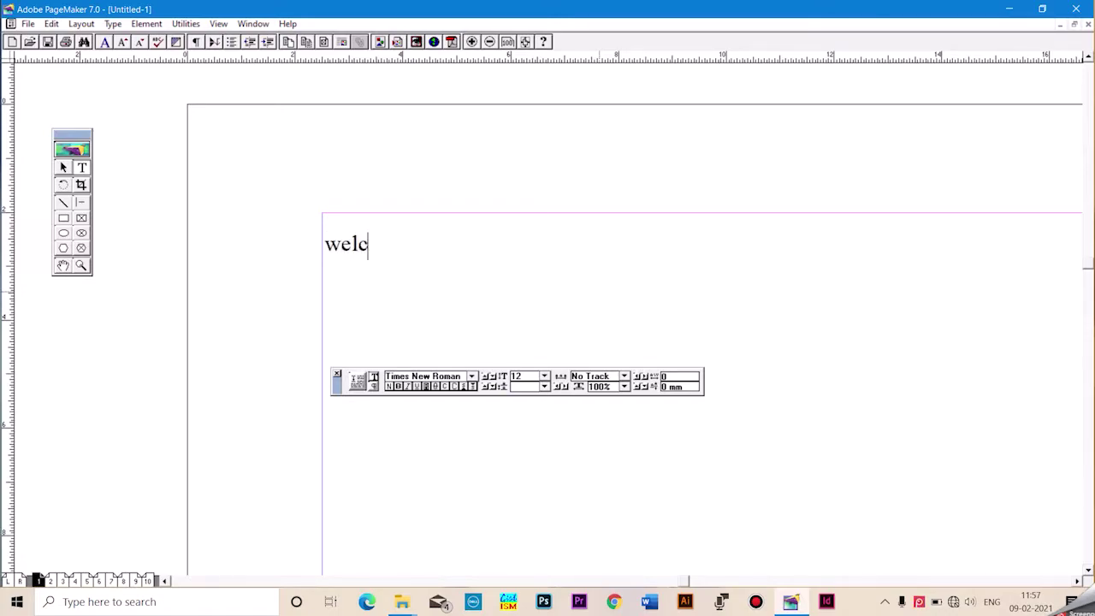
text(ome)
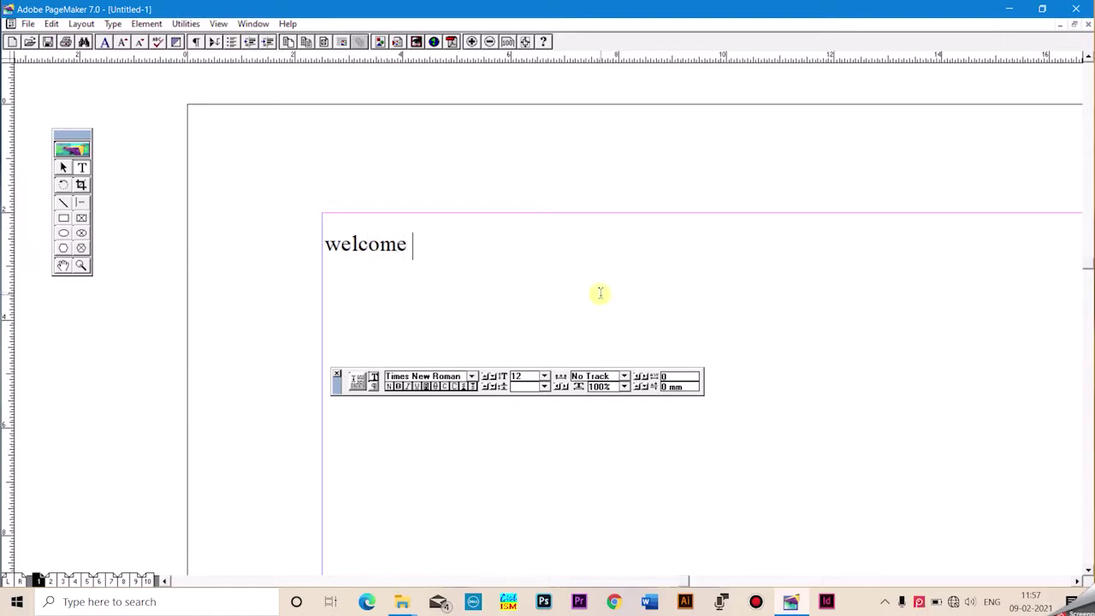
Set the word "welcome" in all caps.
click(368, 243)
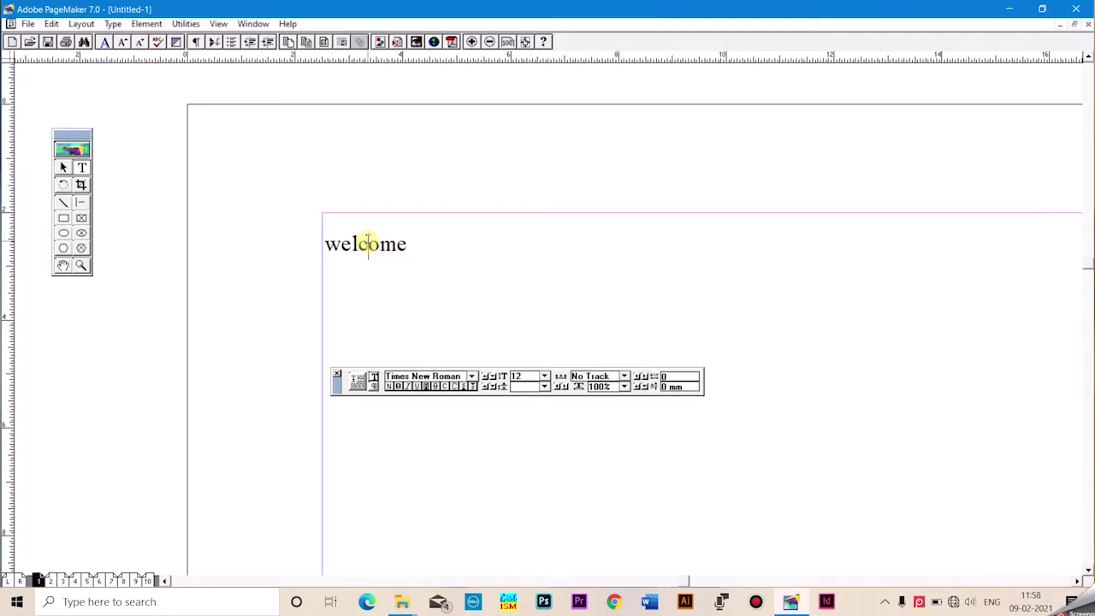
drag(409, 238, 318, 236)
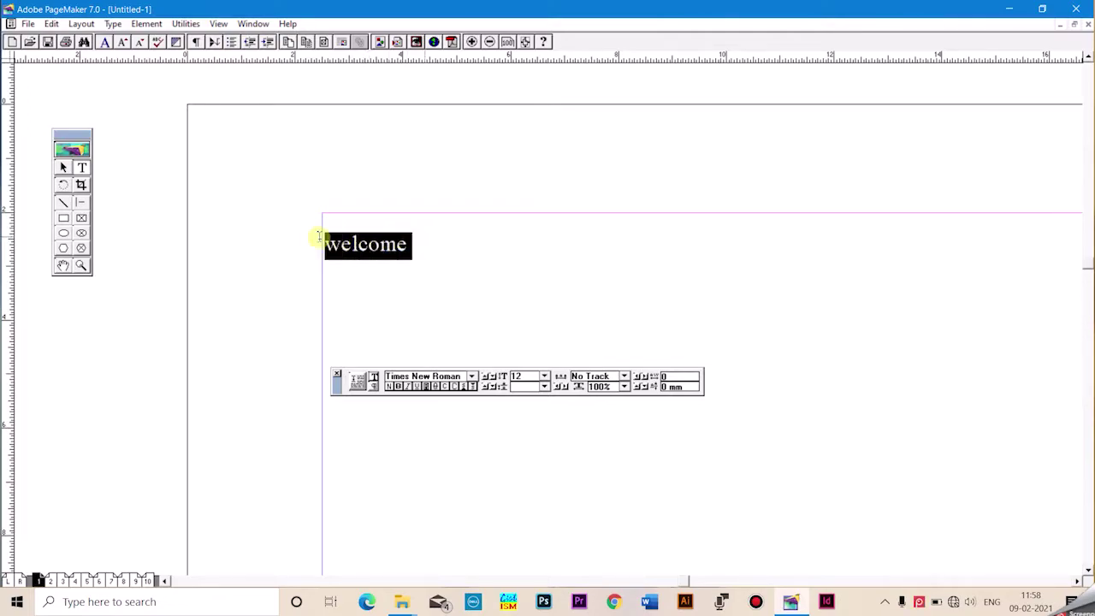
click(415, 264)
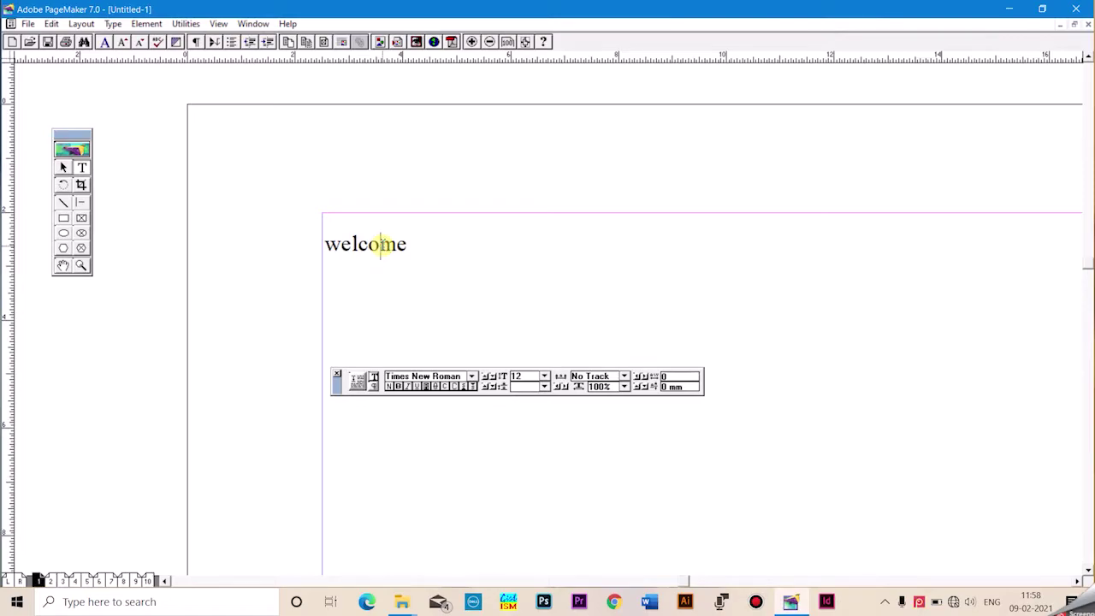
double_click(382, 245)
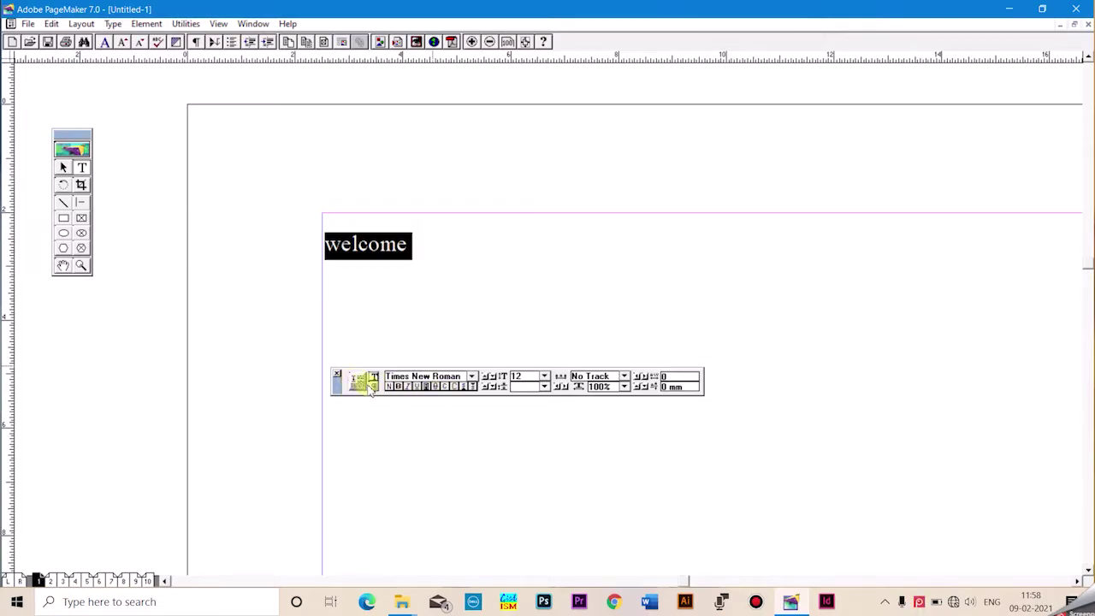
click(457, 387)
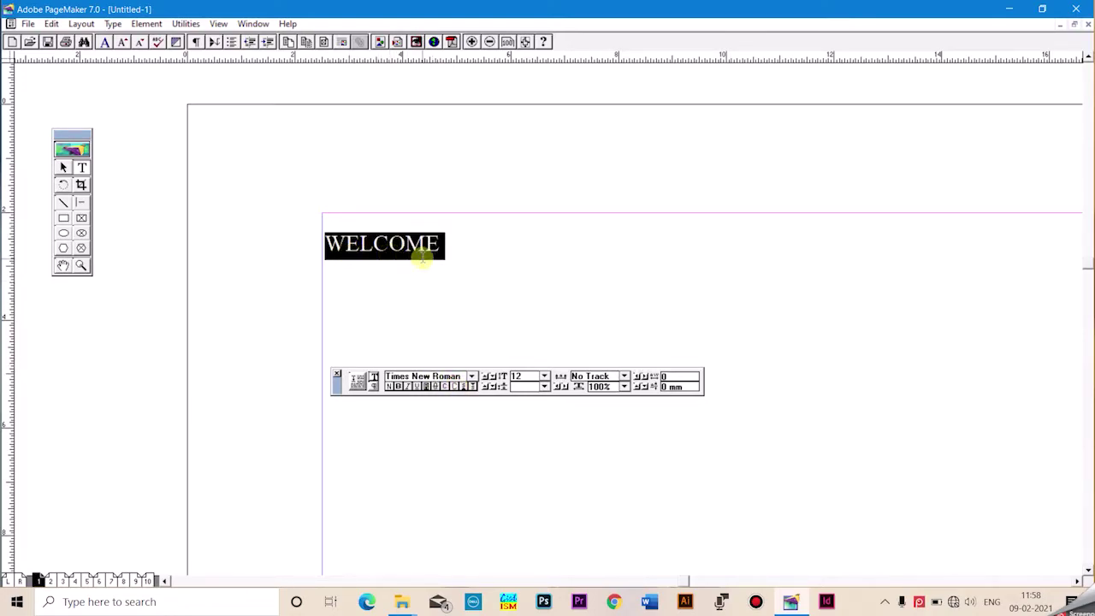
click(422, 248)
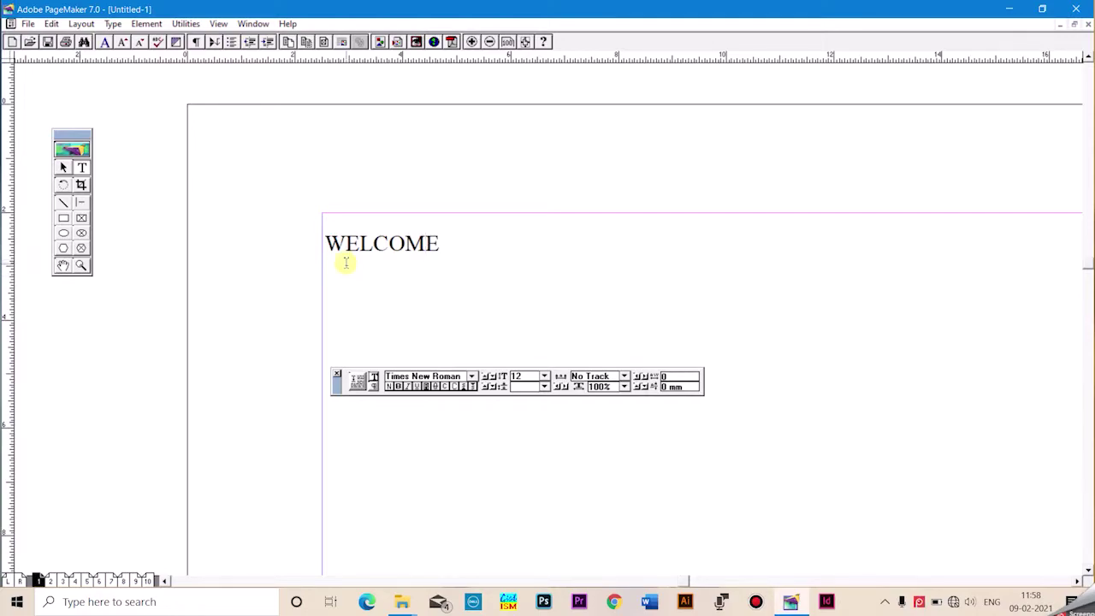
Make the word WELCOME bold and set its font size to 30.
drag(450, 250, 178, 231)
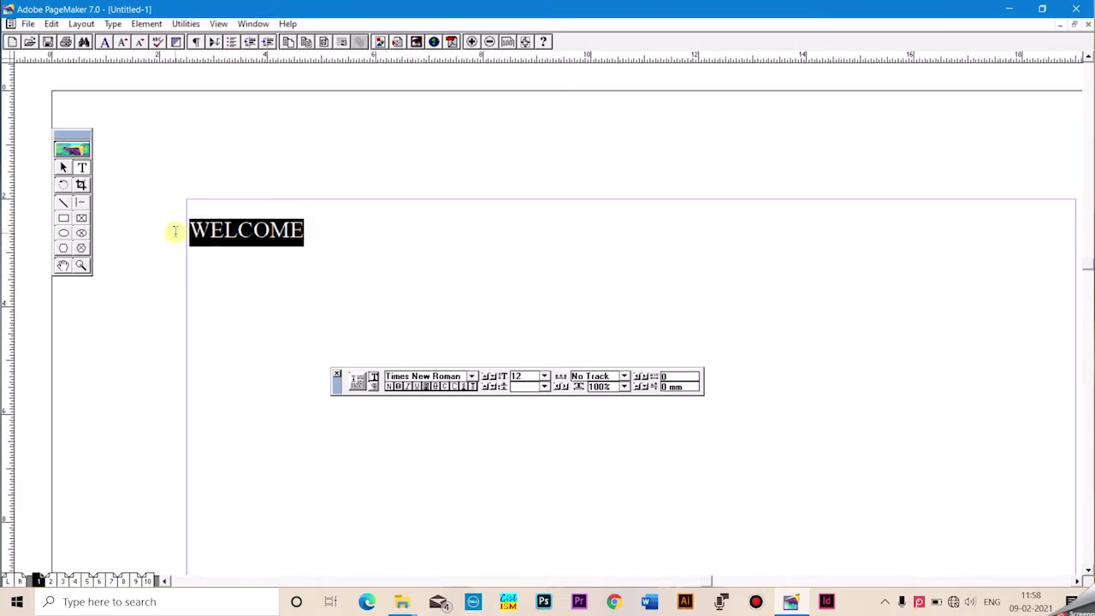
click(398, 387)
click(544, 377)
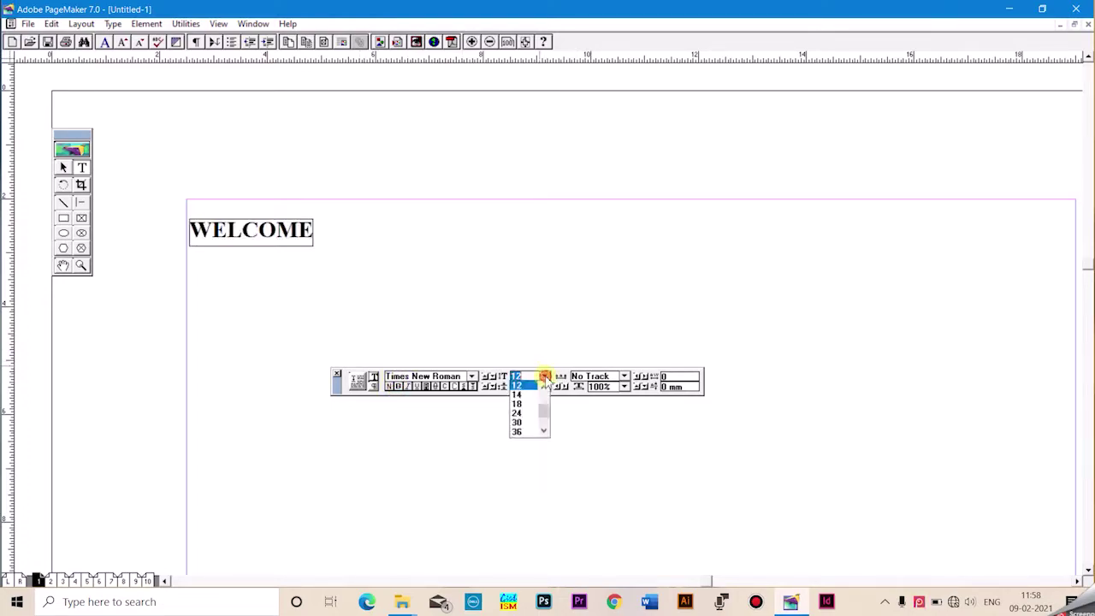
click(520, 423)
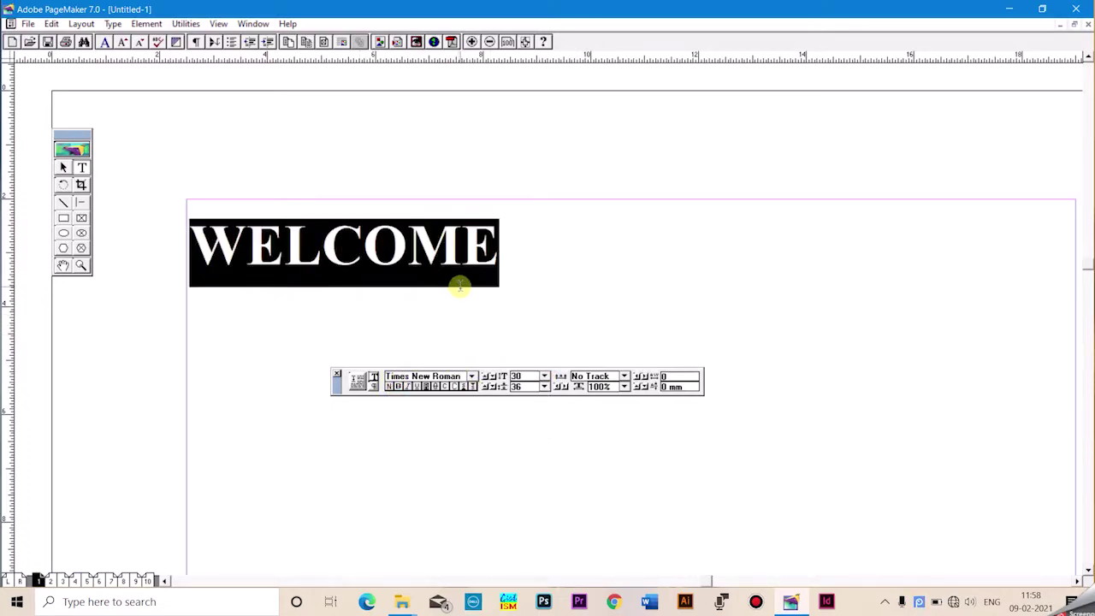
click(406, 250)
Draw a rectangle about 73.5 mm wide and 10.8 mm high below WELCOME, and move the control palette clear of it.
click(63, 167)
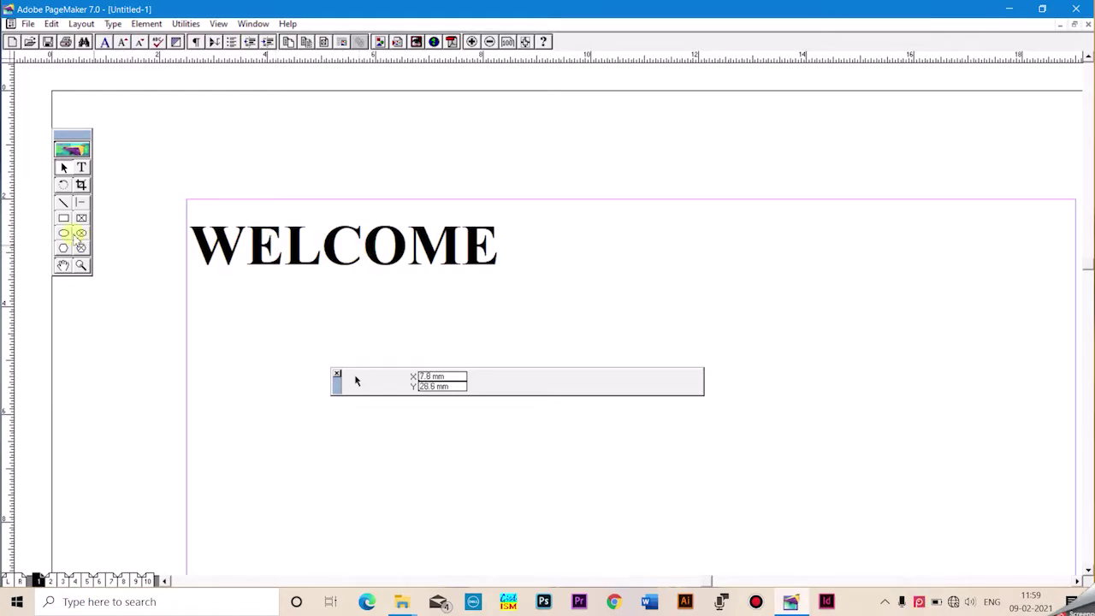
click(65, 219)
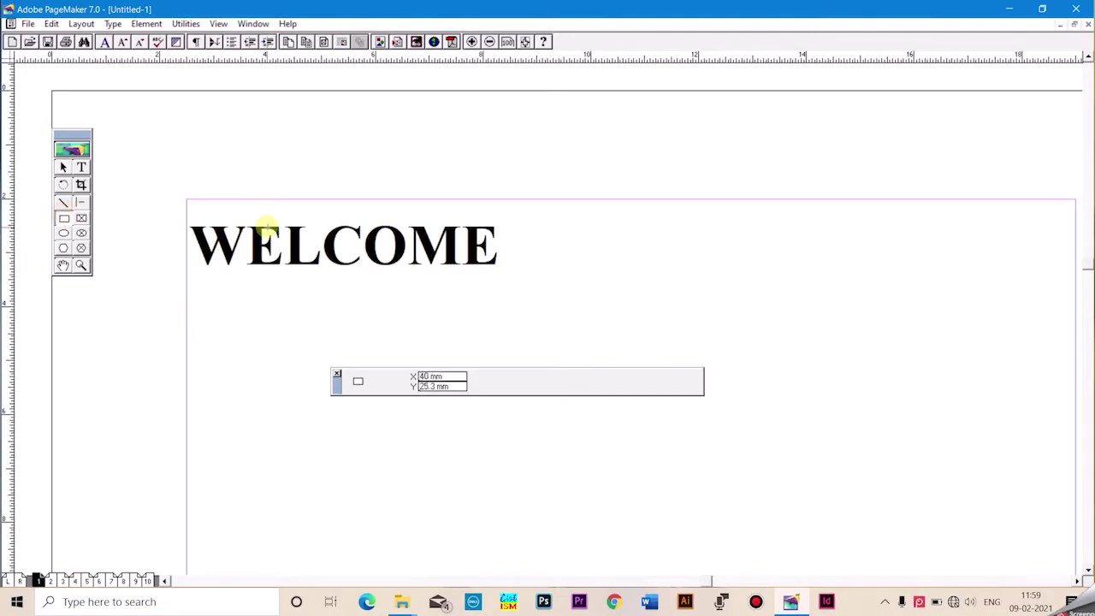
drag(450, 299, 848, 354)
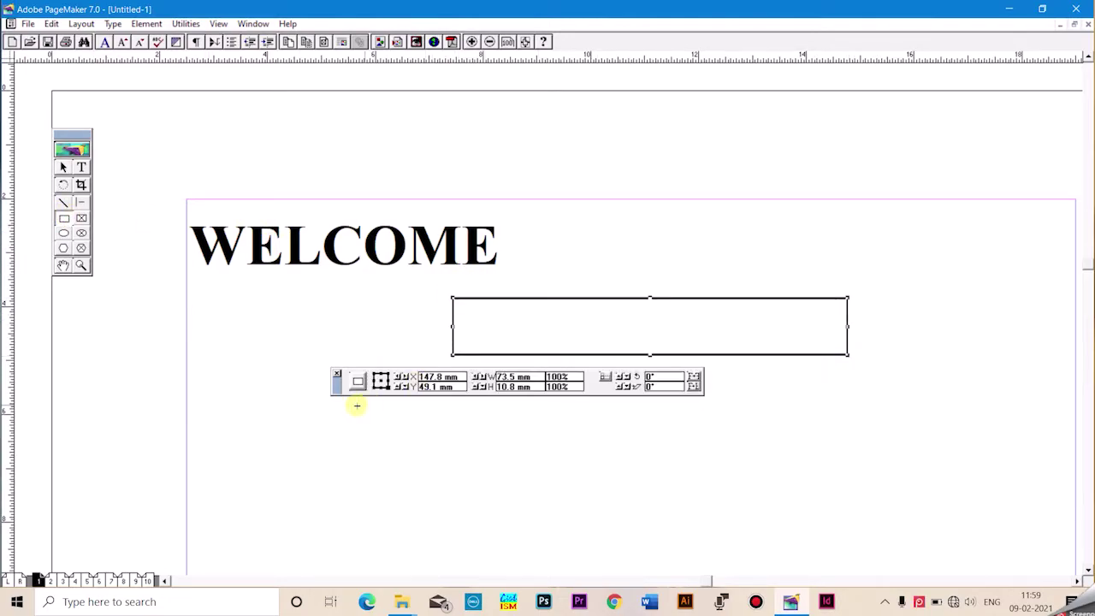
drag(336, 394, 352, 532)
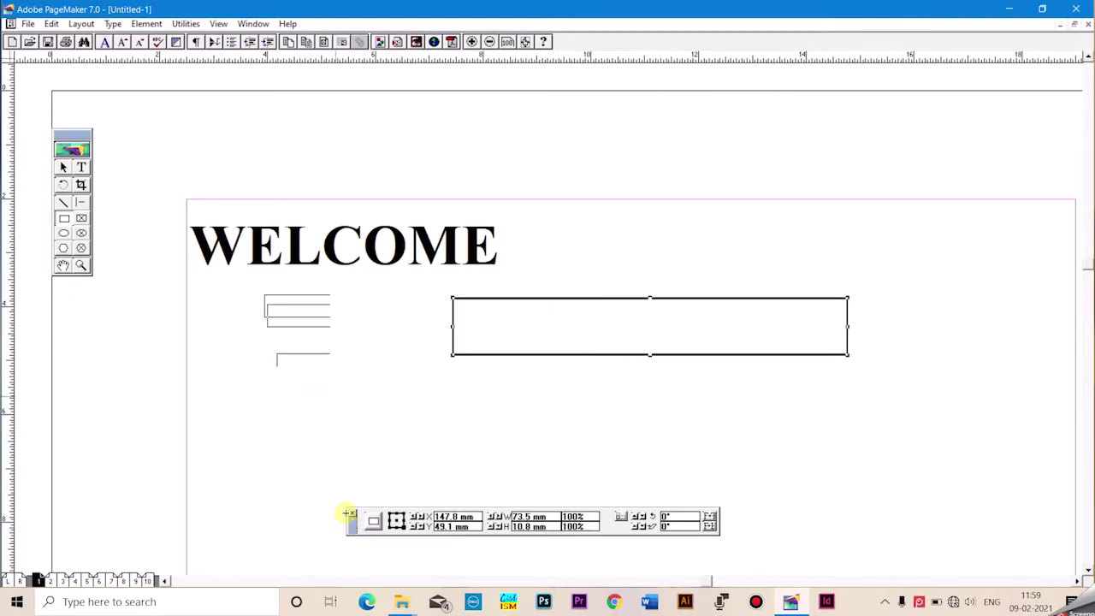
drag(480, 412, 472, 235)
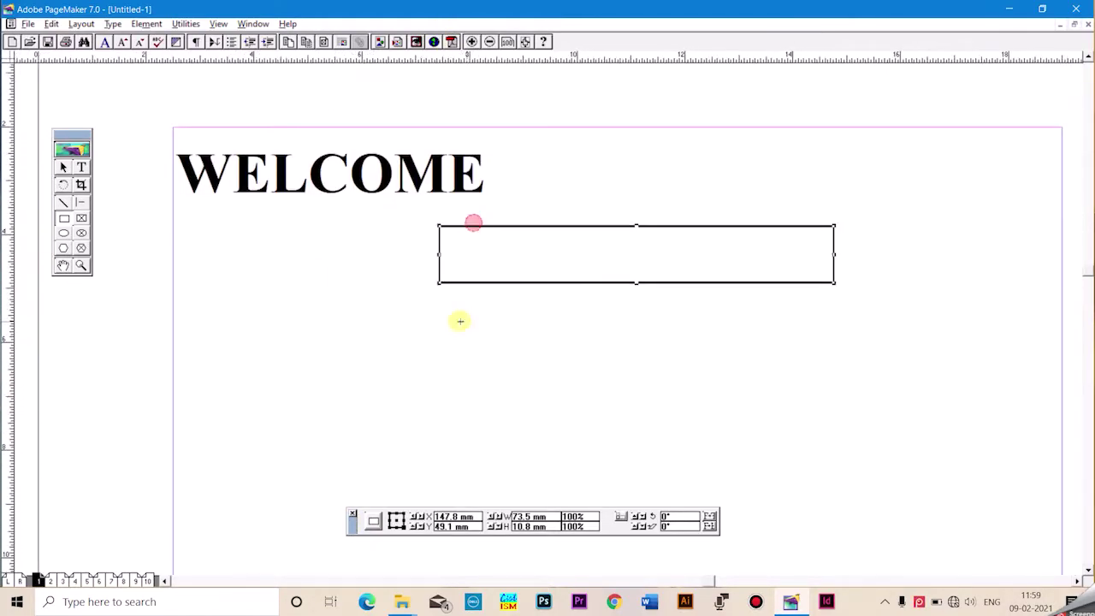
Apply the Solid fill to the rectangle below WELCOME.
click(64, 166)
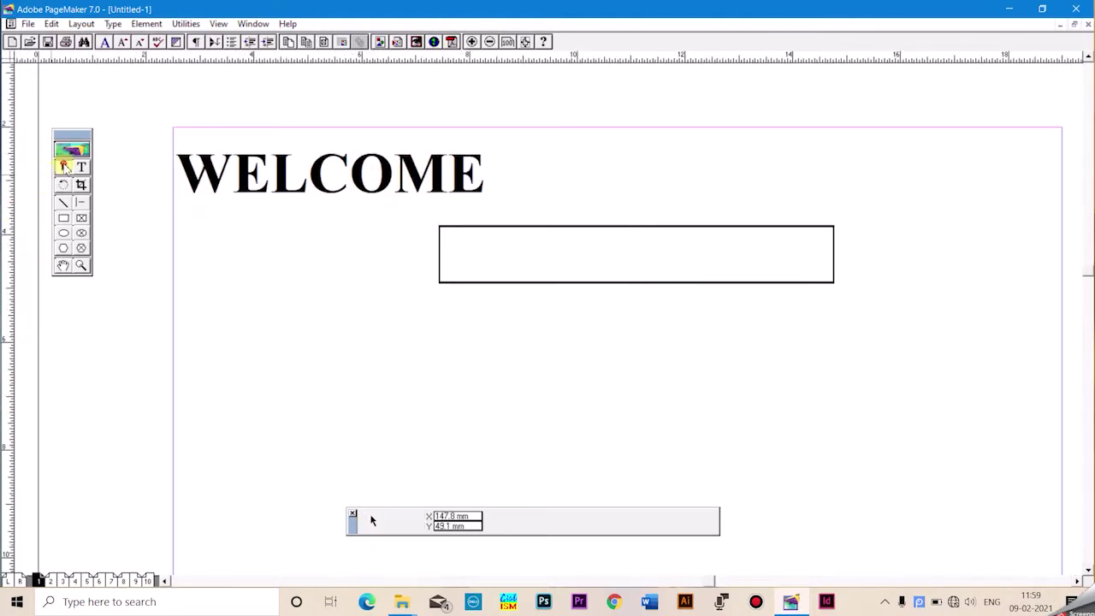
click(565, 227)
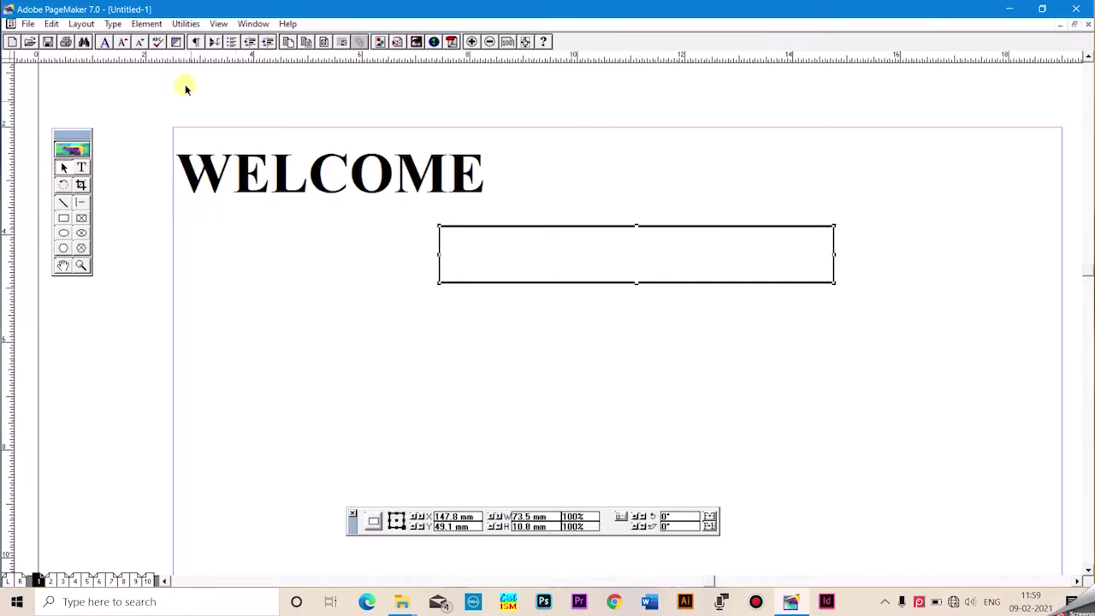
click(148, 24)
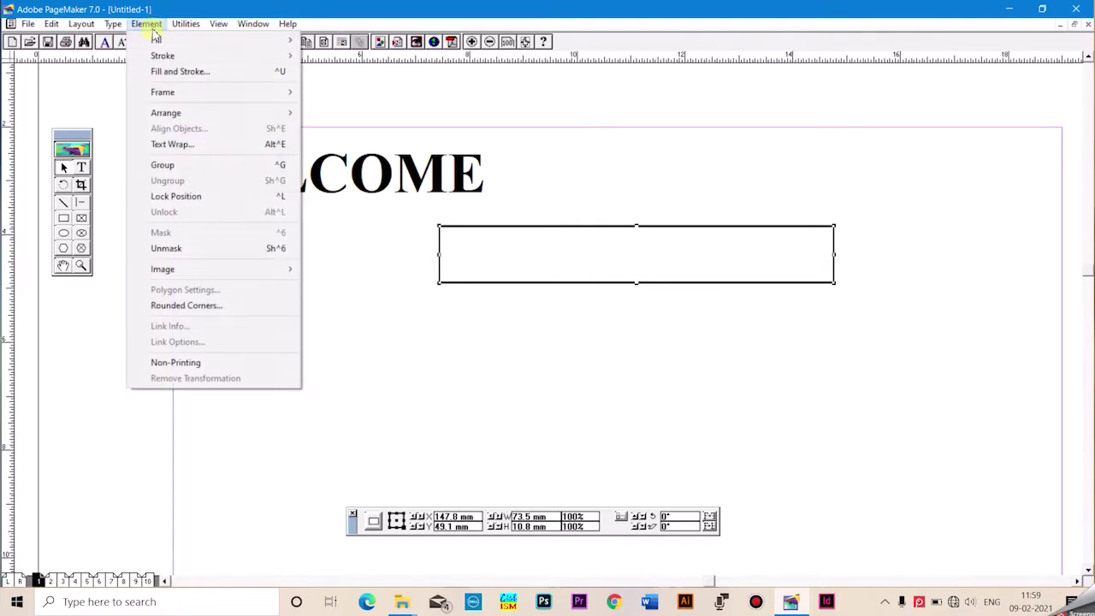
mouse_move(156, 41)
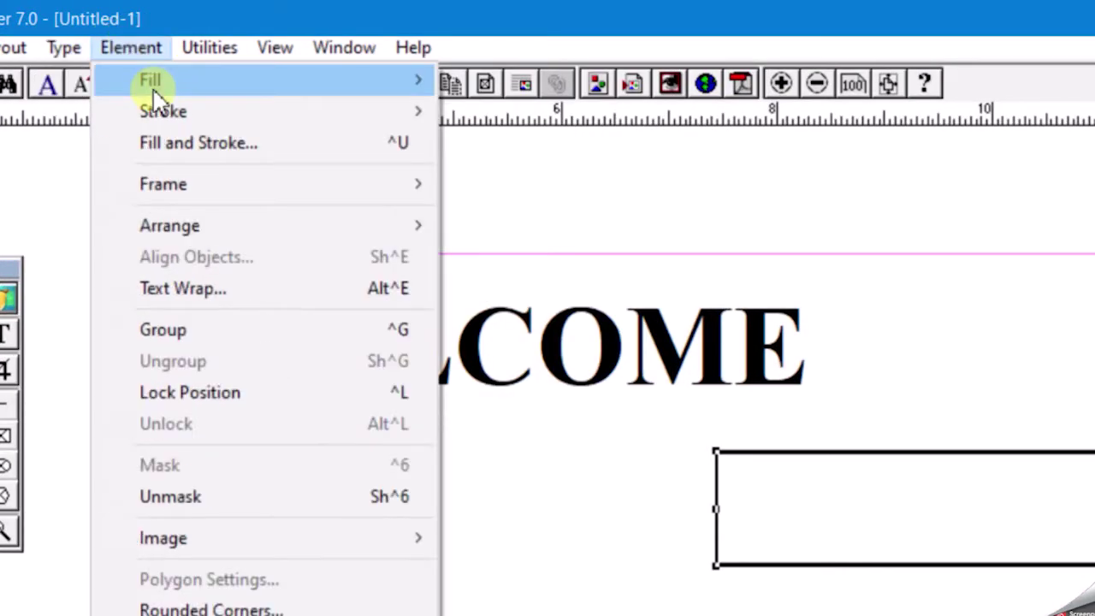
mouse_move(152, 81)
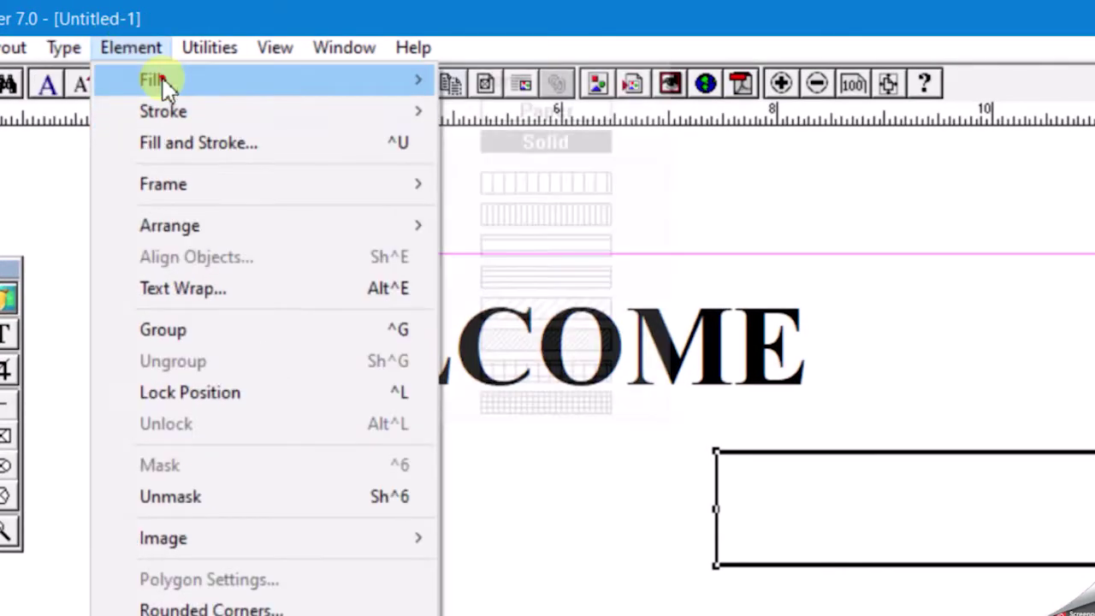
click(542, 139)
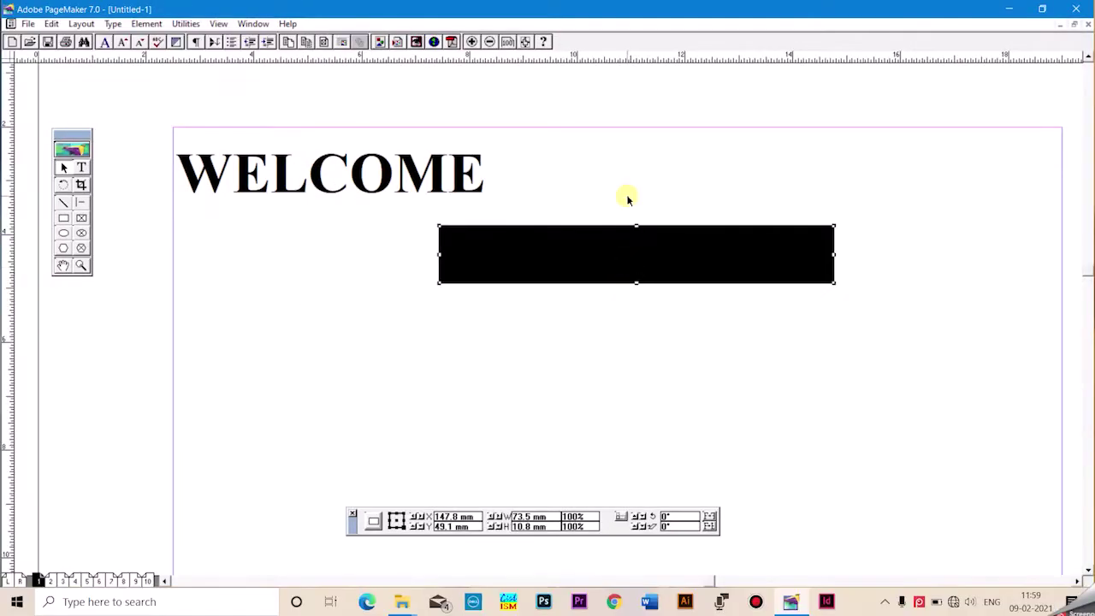
Shift the black rectangle slightly down and to the left, and move the WELCOME text block onto it.
click(590, 186)
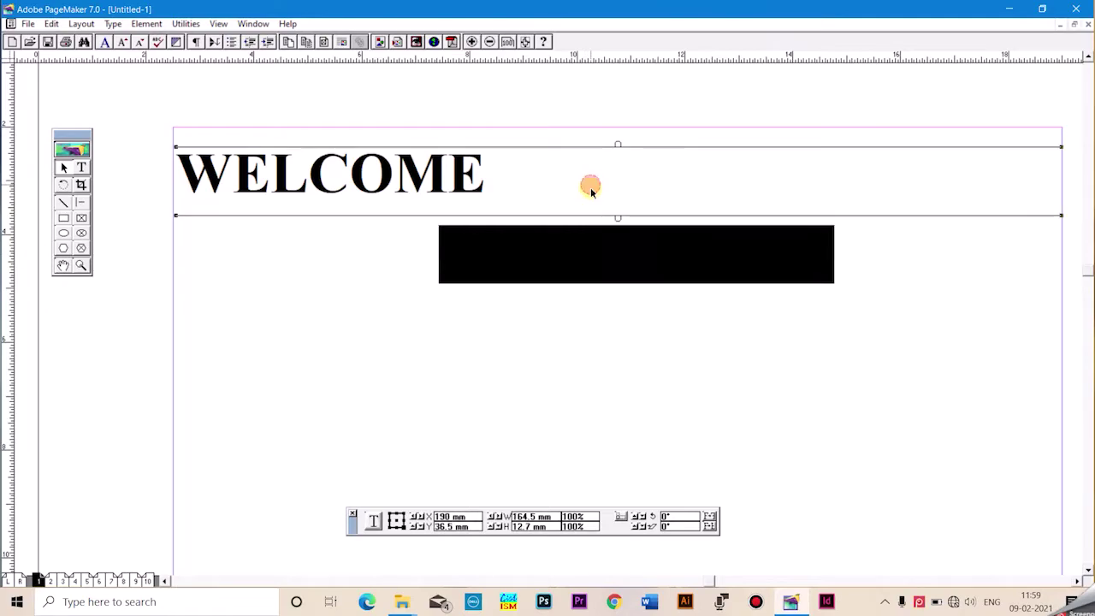
click(555, 254)
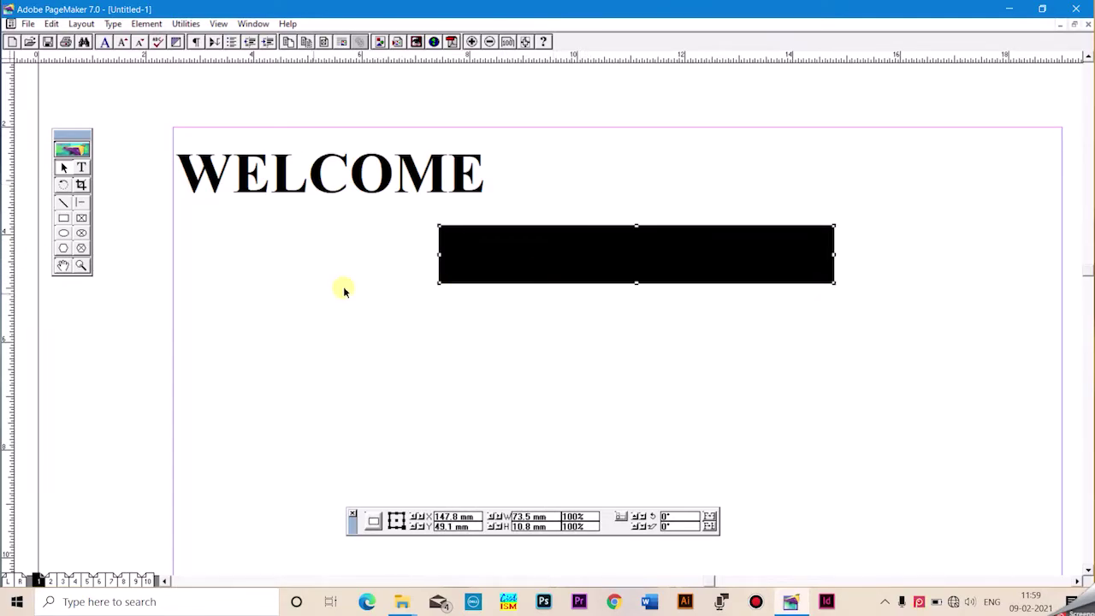
drag(585, 264, 550, 278)
click(291, 168)
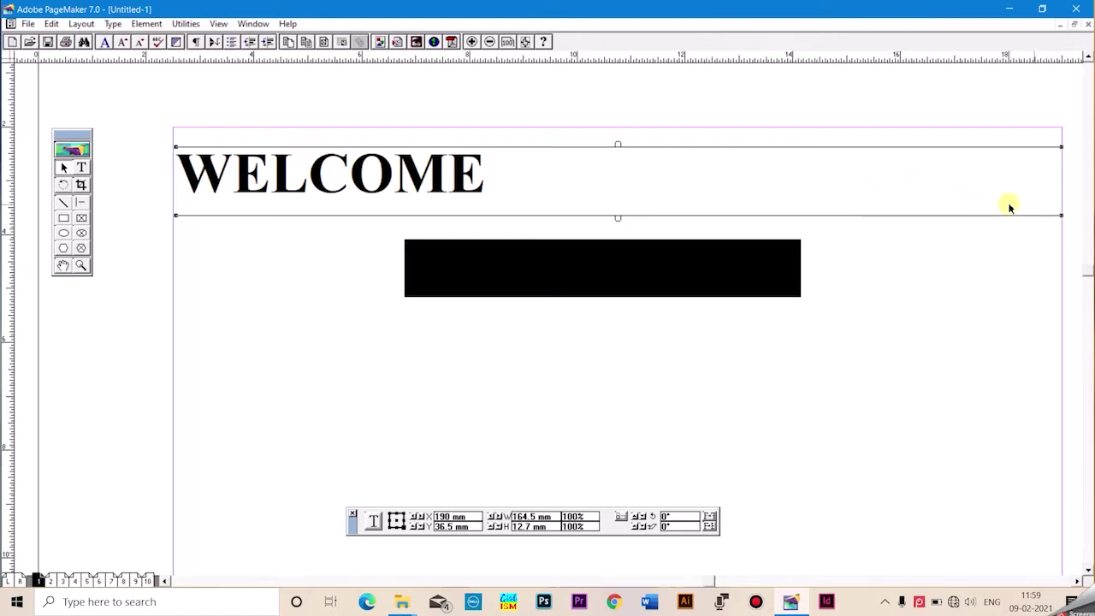
drag(202, 171, 430, 261)
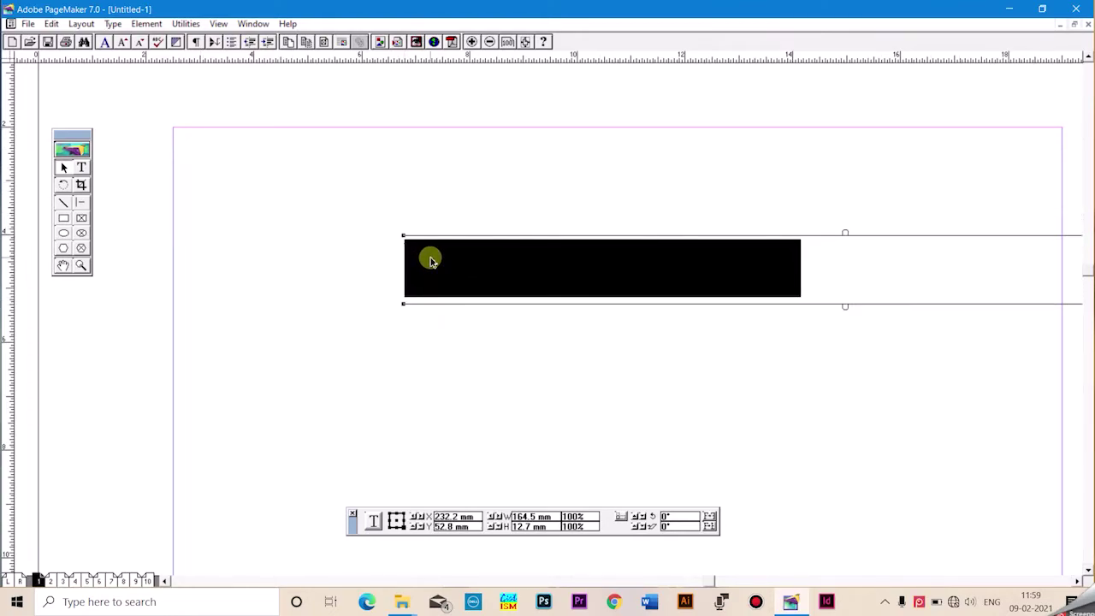
Narrow the WELCOME text block to about 73.7 mm so that it matches the black rectangle's width.
drag(609, 292, 503, 280)
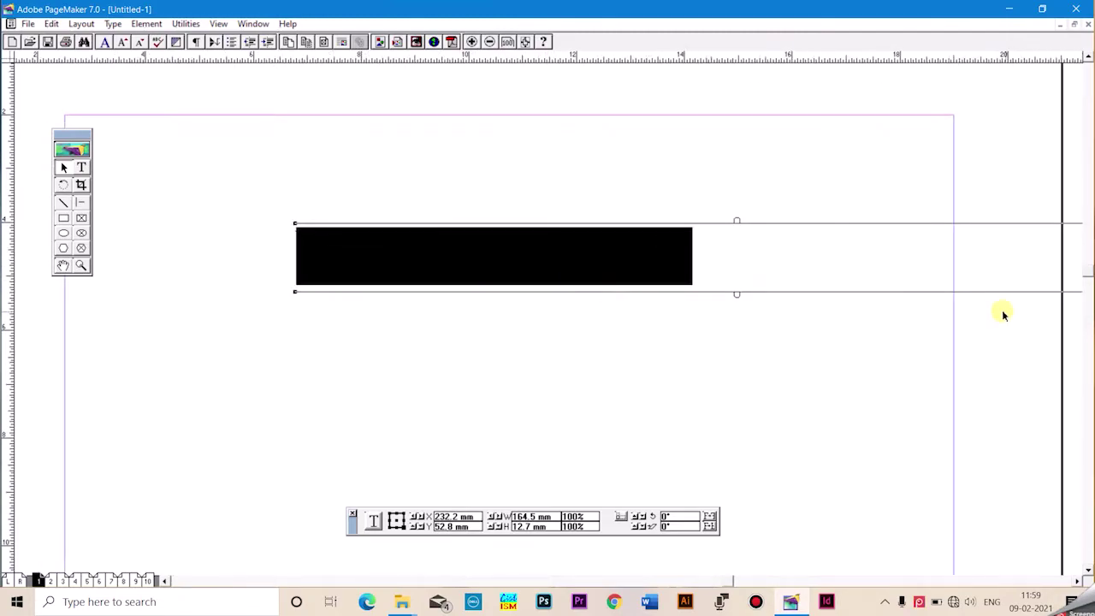
drag(968, 311, 866, 317)
drag(1077, 295, 587, 292)
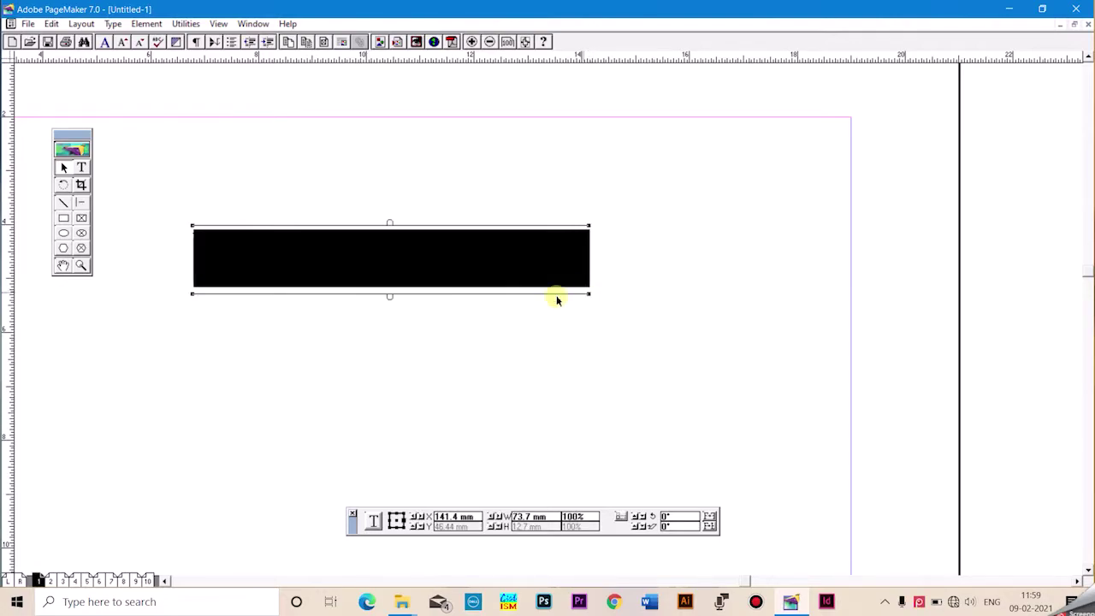
drag(195, 228, 198, 229)
click(636, 311)
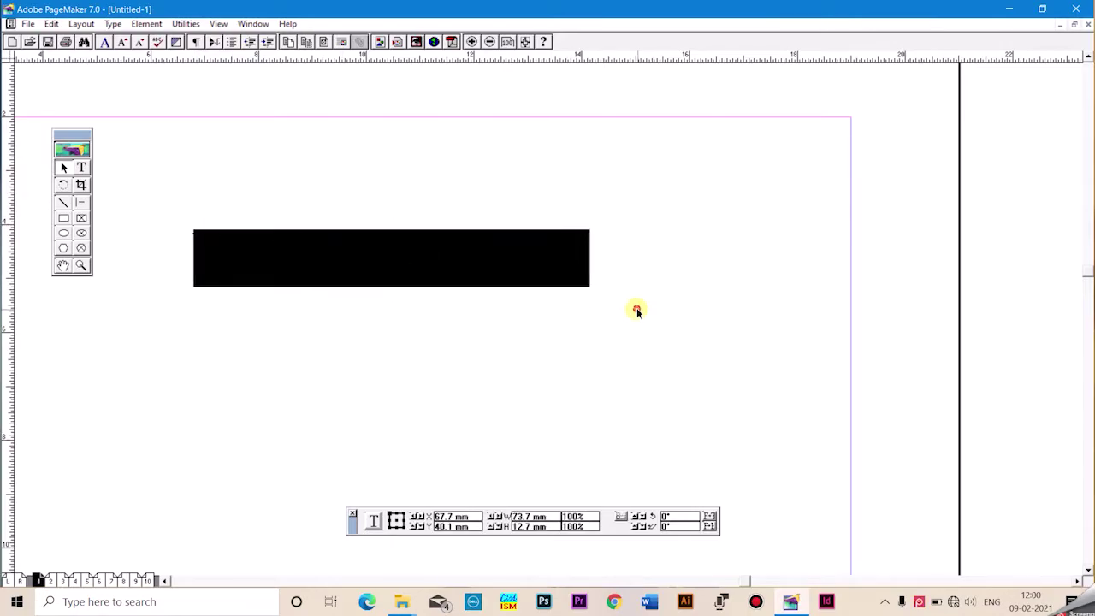
click(425, 277)
click(657, 267)
click(520, 234)
click(676, 256)
click(516, 264)
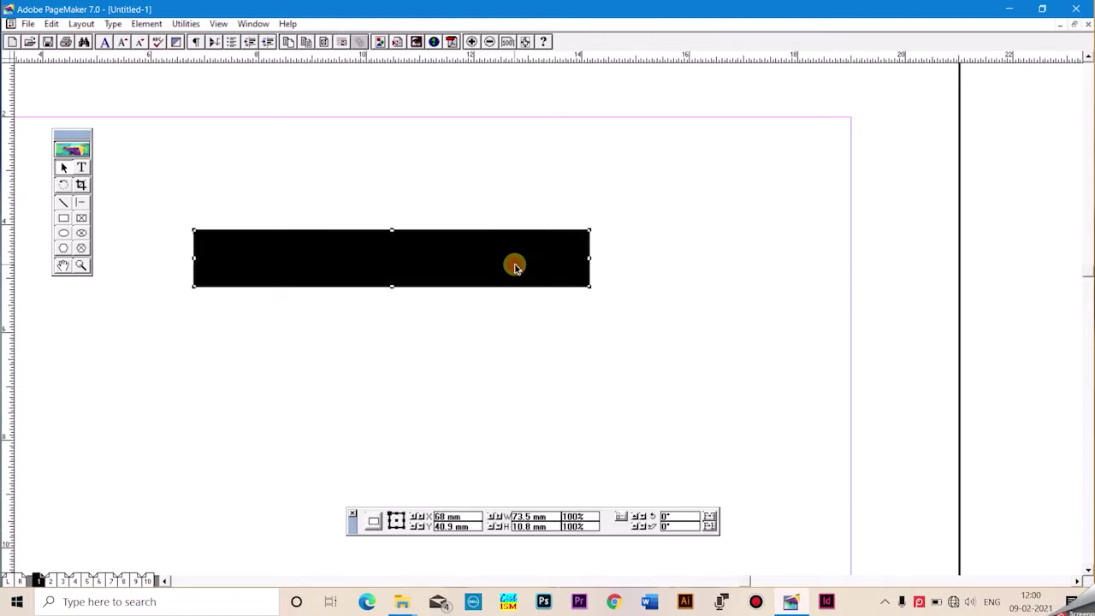
click(260, 187)
click(260, 261)
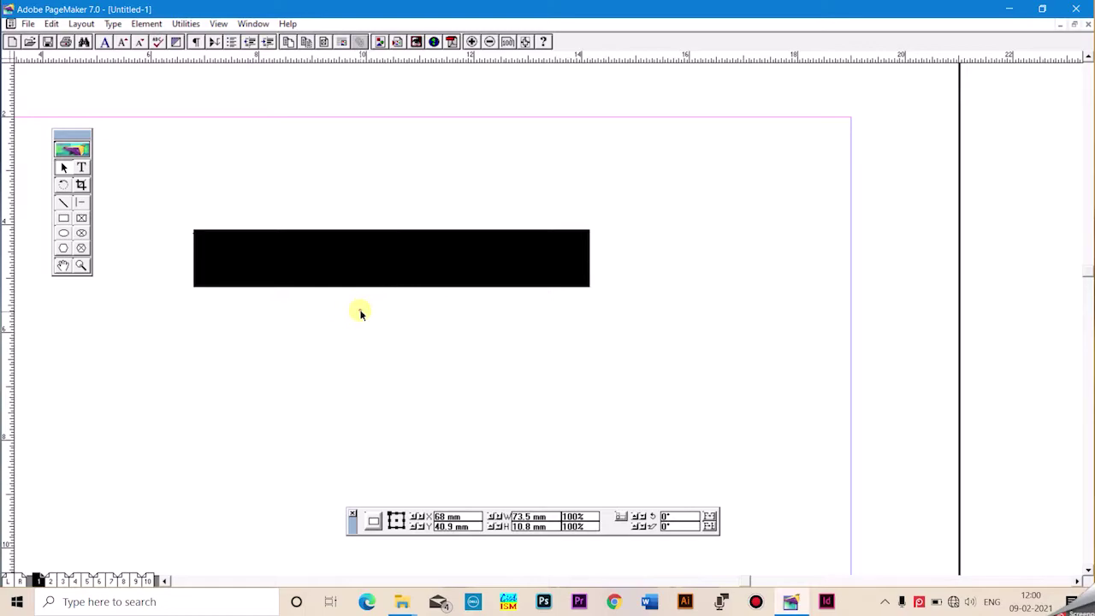
Apply the Reverse type style to the whole WELCOME text hidden on the black rectangle.
click(360, 311)
click(82, 168)
click(351, 276)
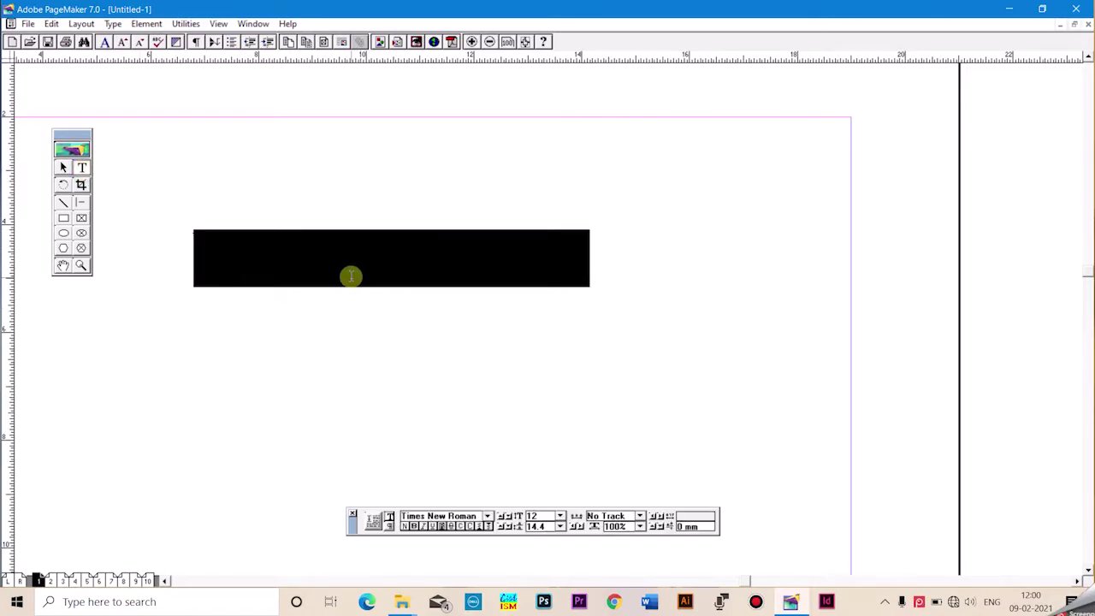
click(351, 258)
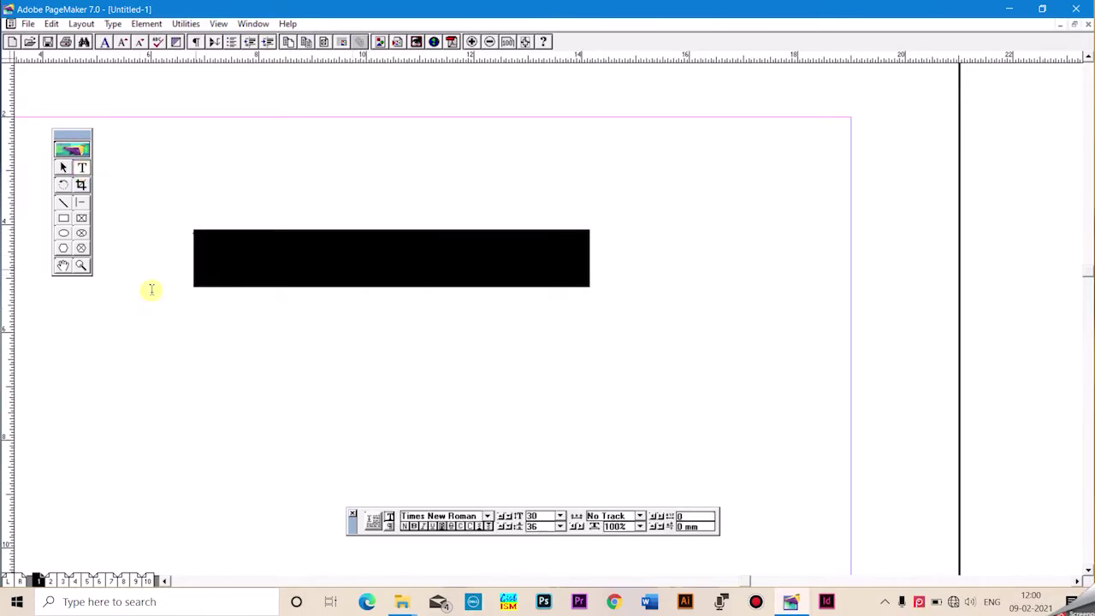
drag(194, 247, 692, 282)
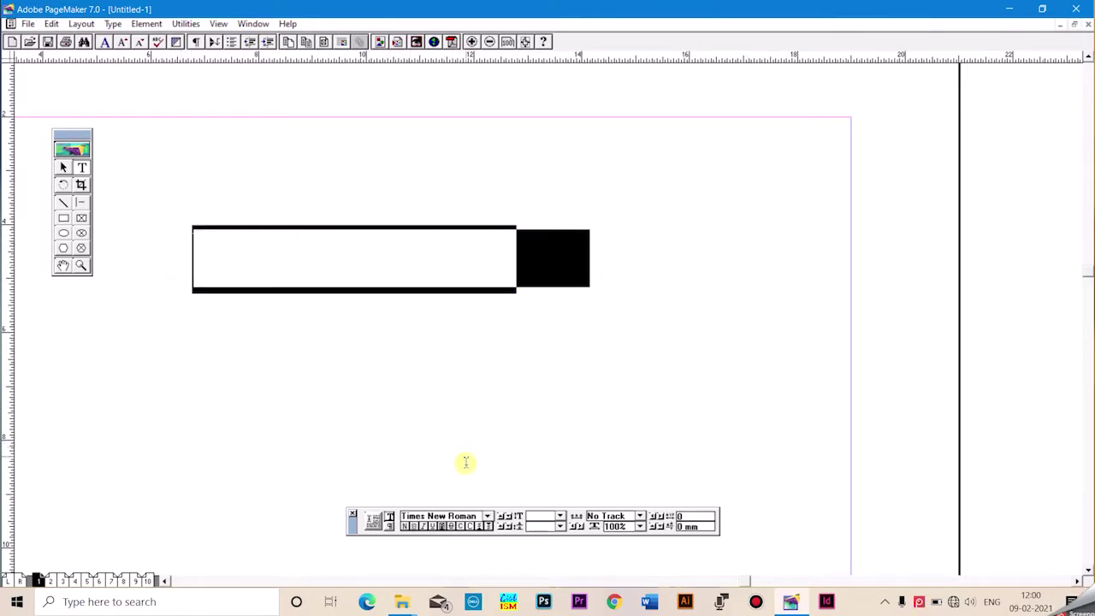
click(446, 527)
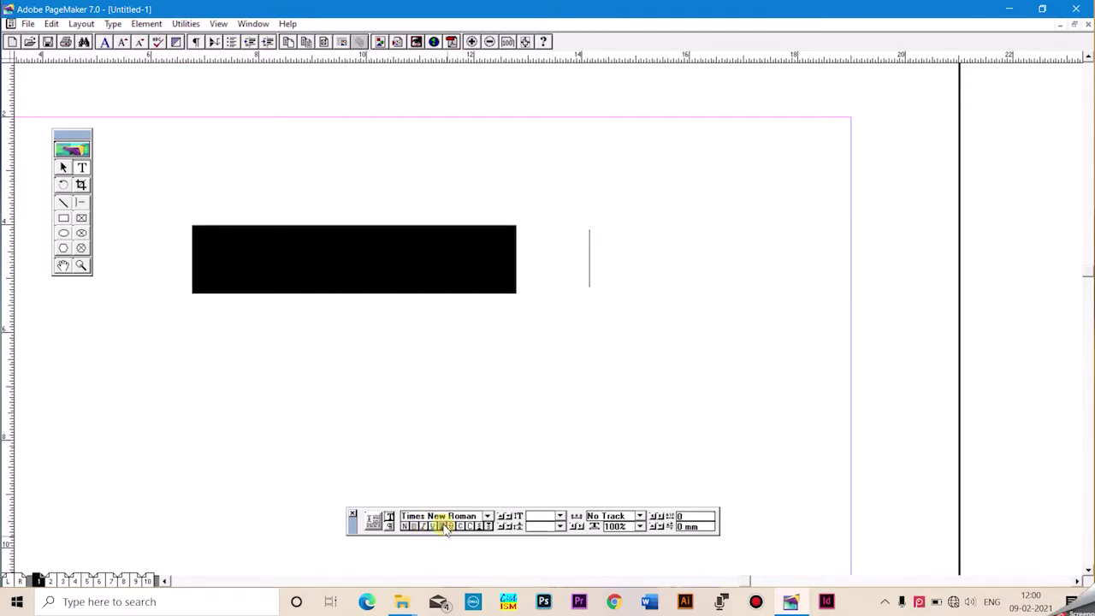
click(369, 283)
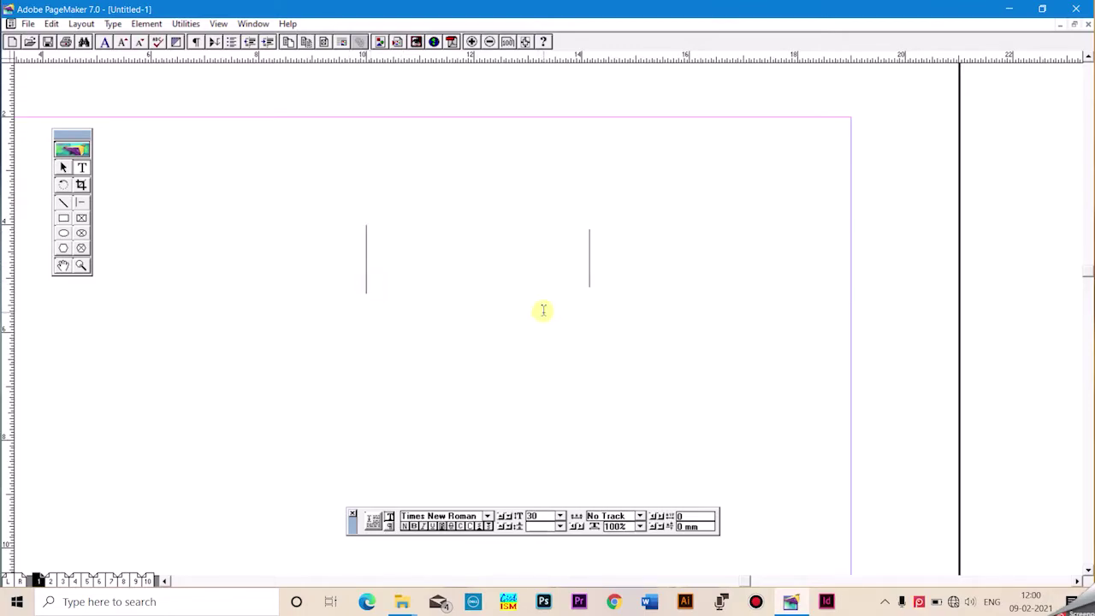
Send the black rectangle to the back, behind the WELCOME text.
key(ctrl+a)
key(ctrl+2)
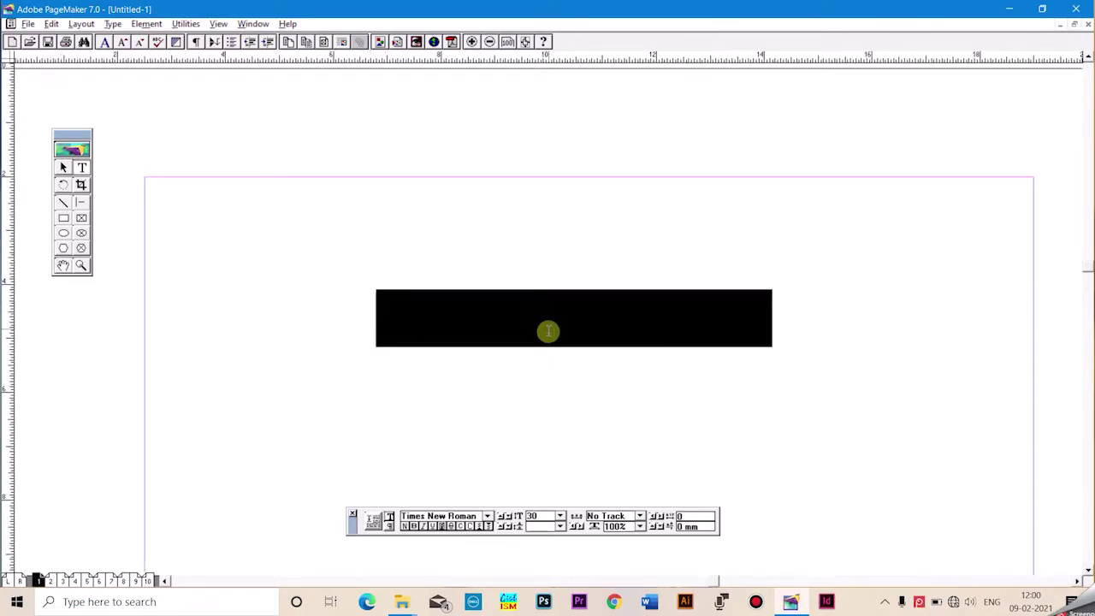
drag(547, 330, 488, 286)
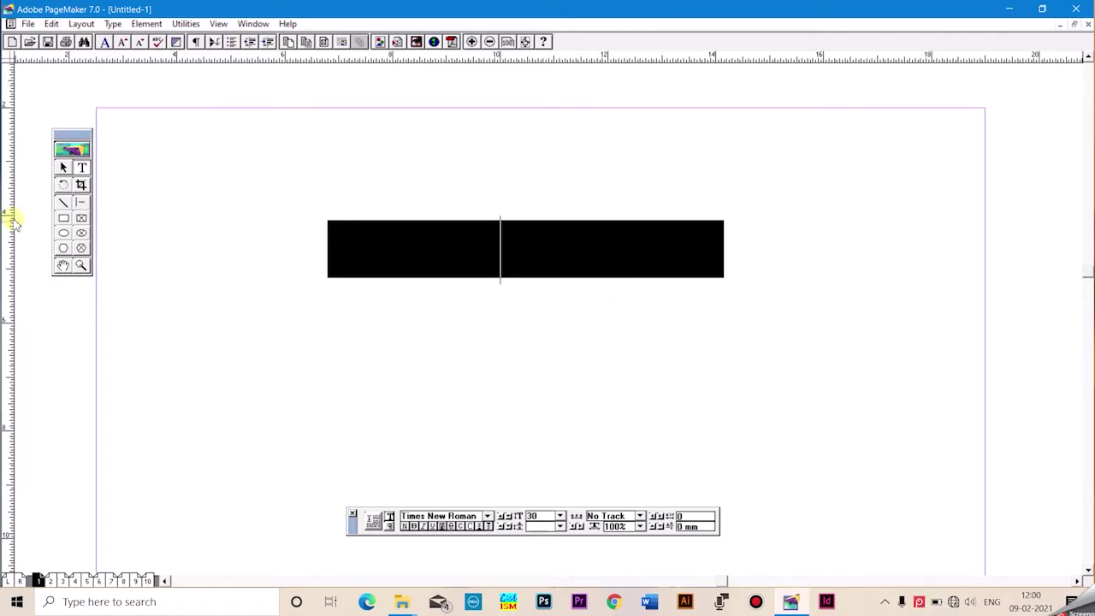
click(65, 169)
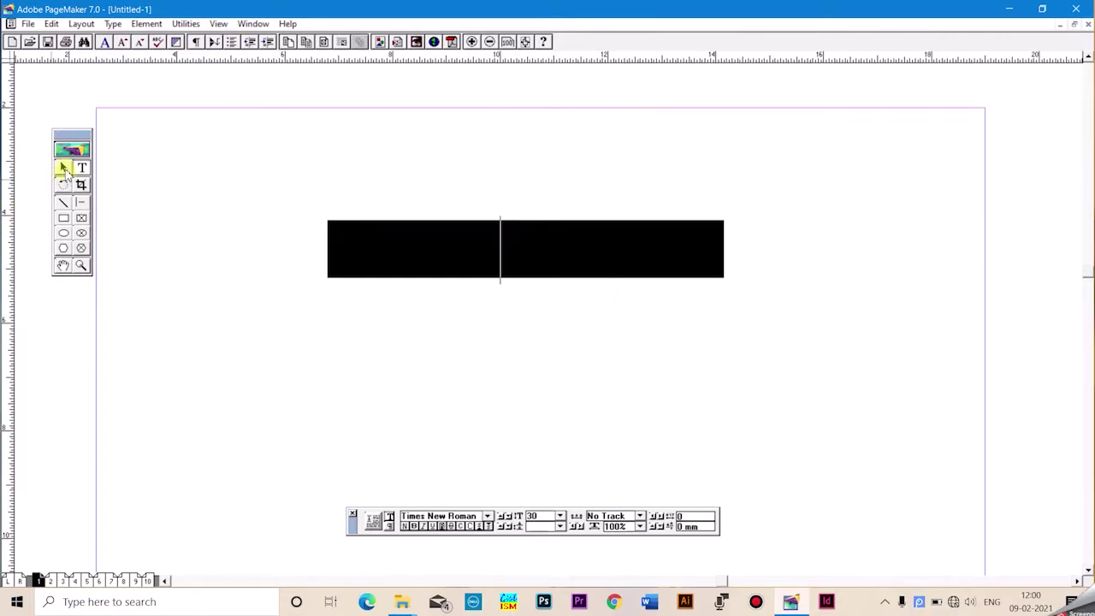
click(384, 229)
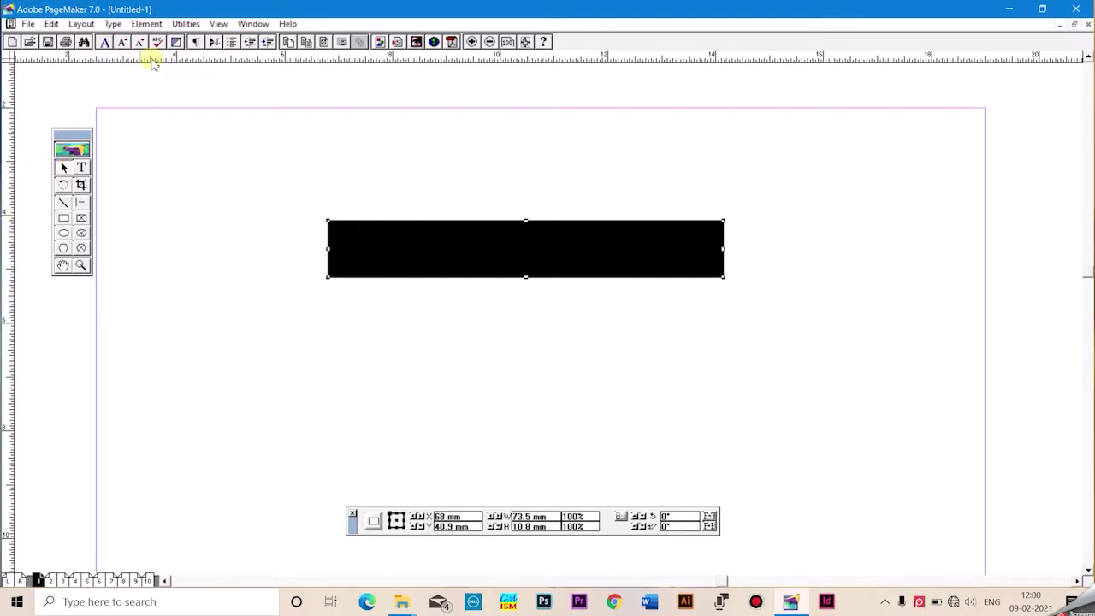
click(147, 24)
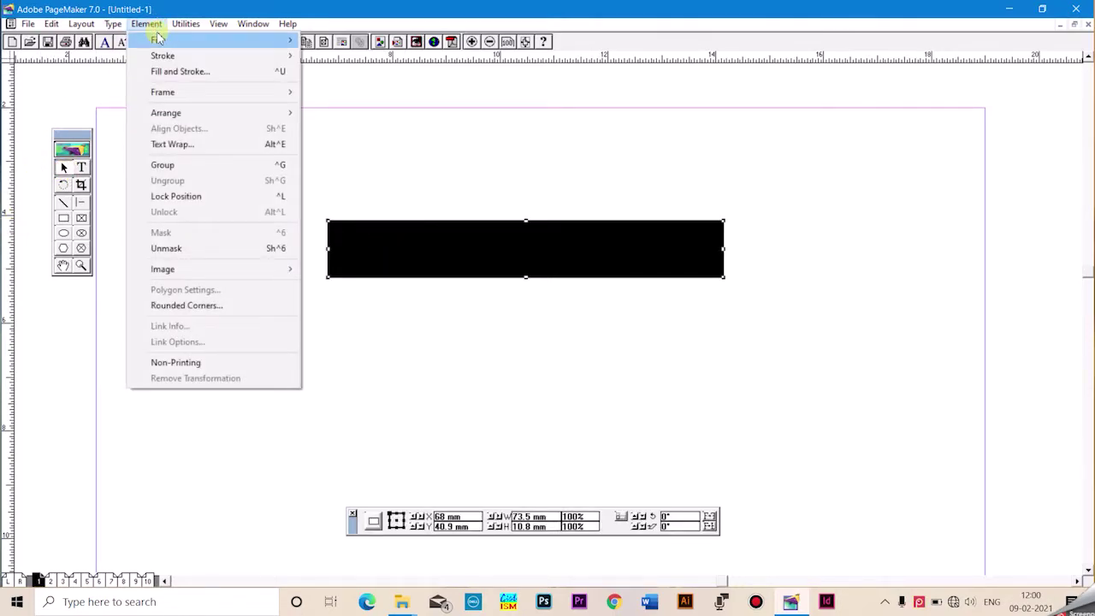
mouse_move(244, 112)
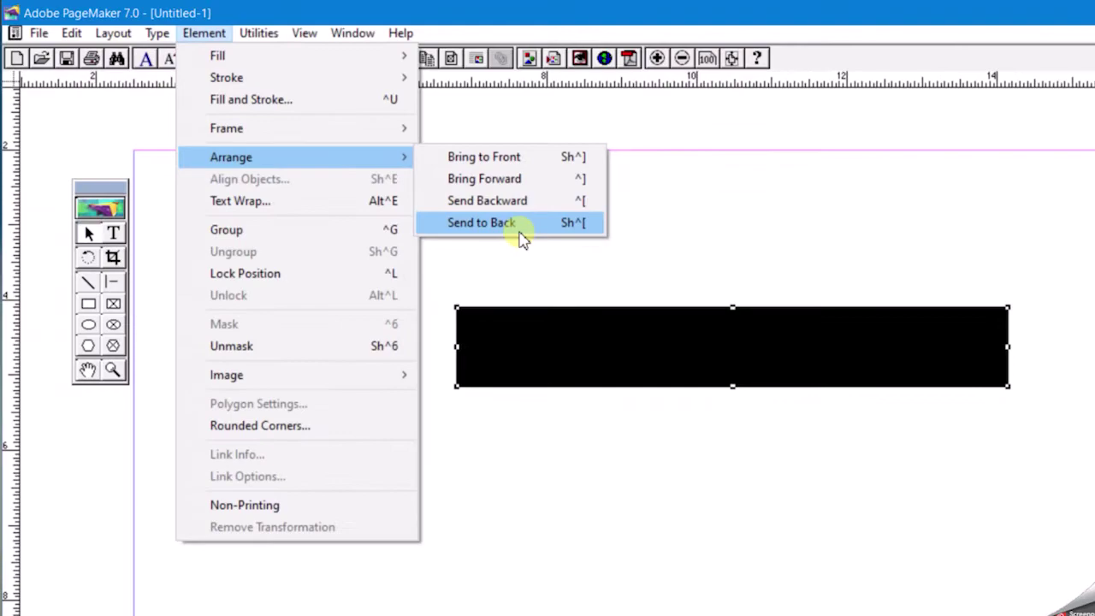
click(550, 315)
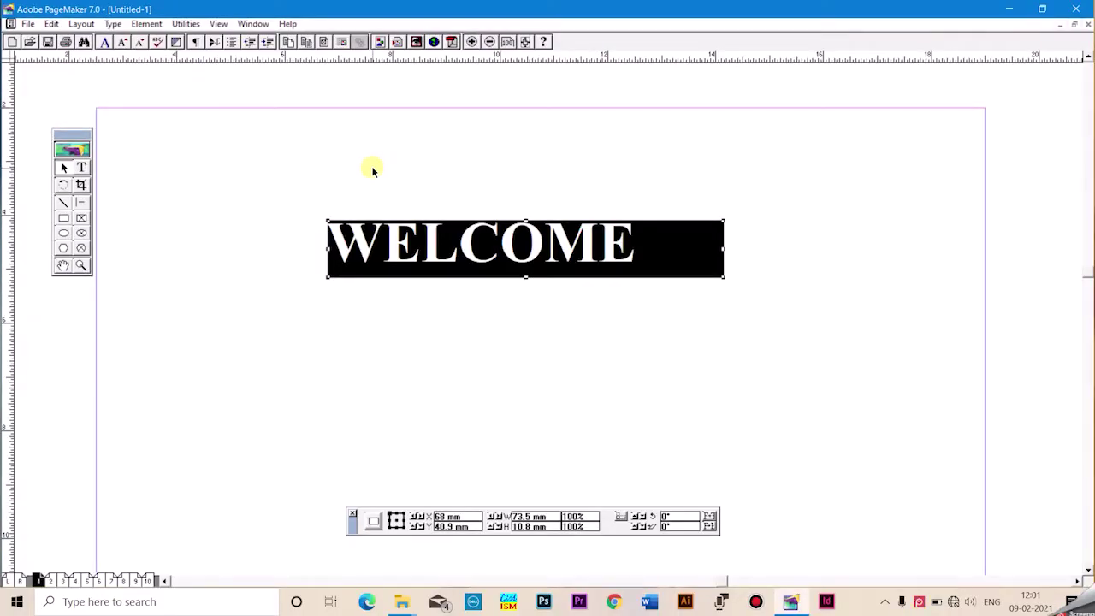
click(372, 171)
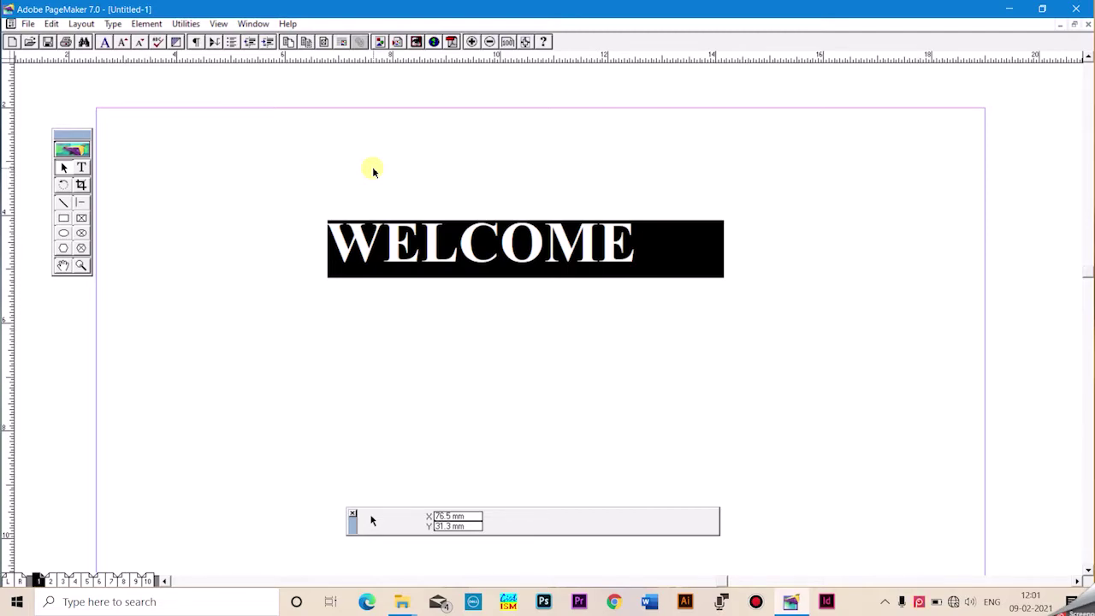
Reposition the WELCOME text block over the black rectangle, at about X 68 mm and Y 40.7 mm.
click(396, 238)
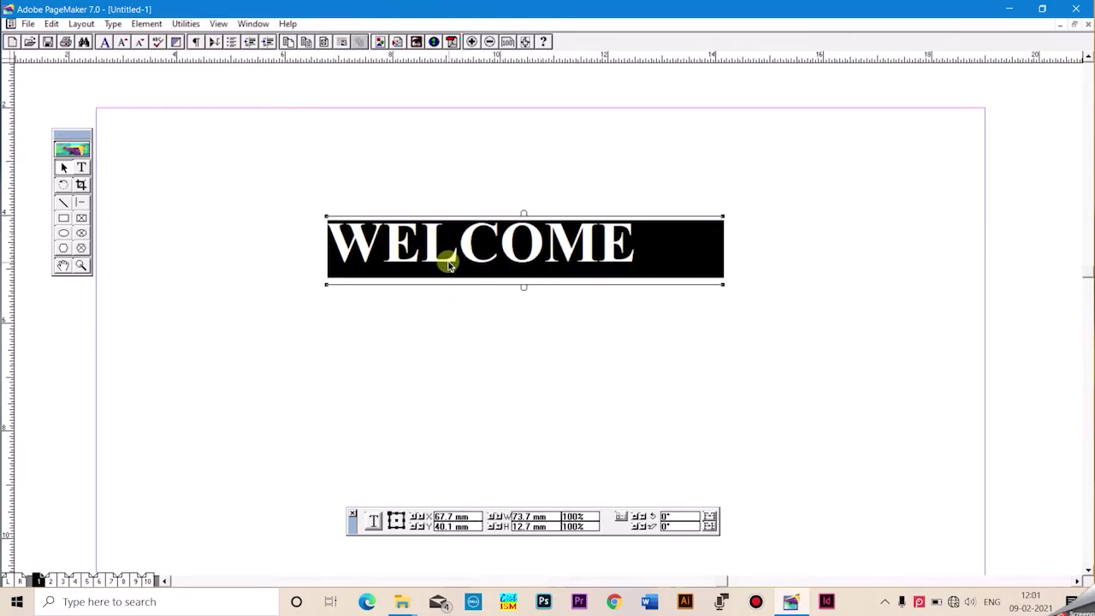
drag(416, 249, 528, 253)
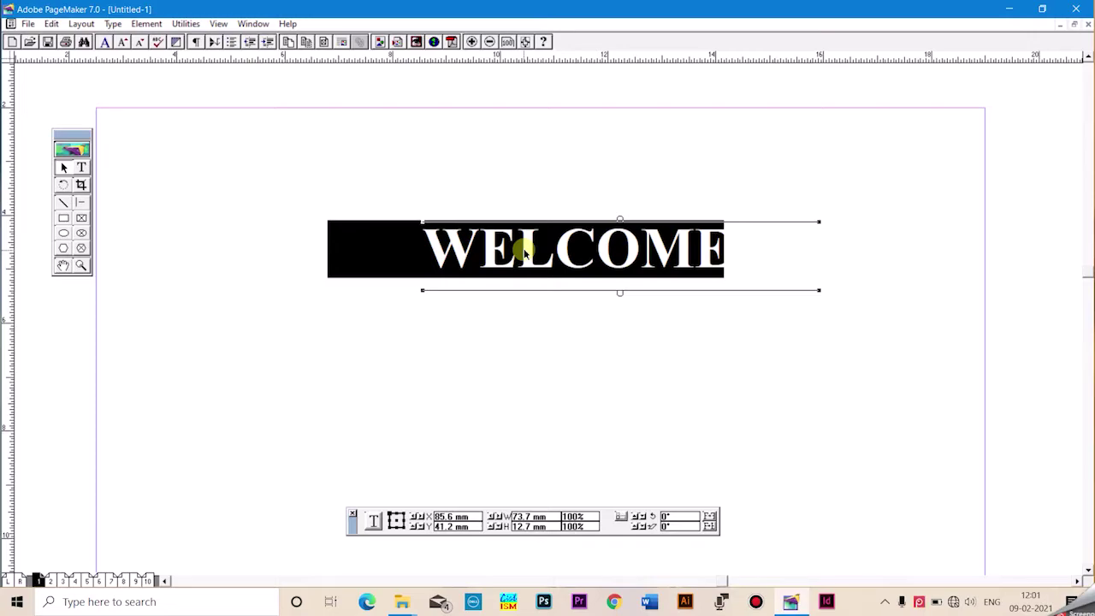
drag(453, 248, 363, 244)
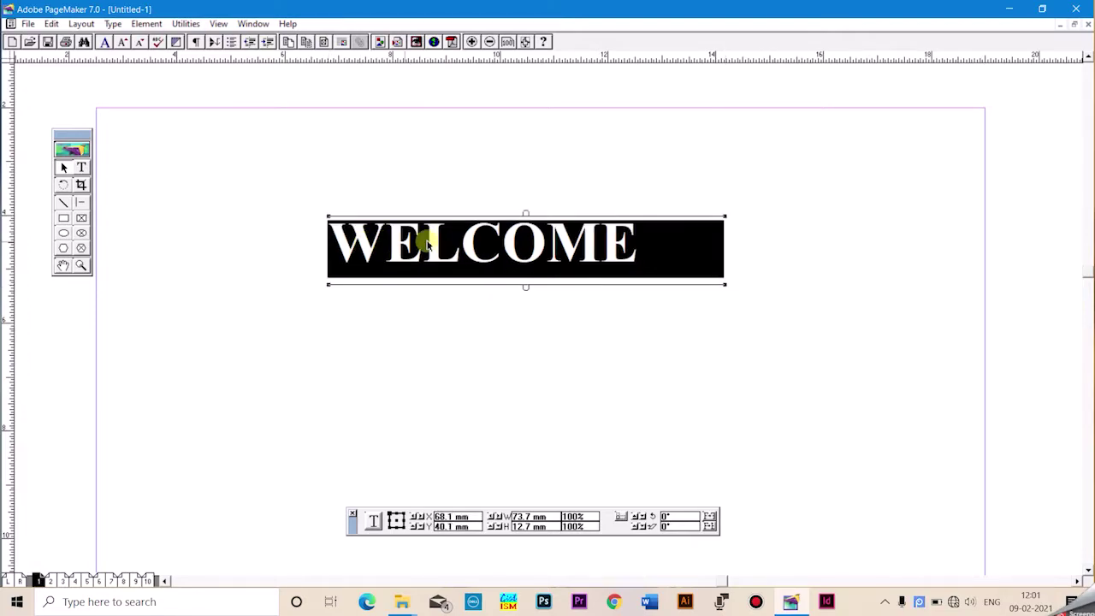
click(784, 257)
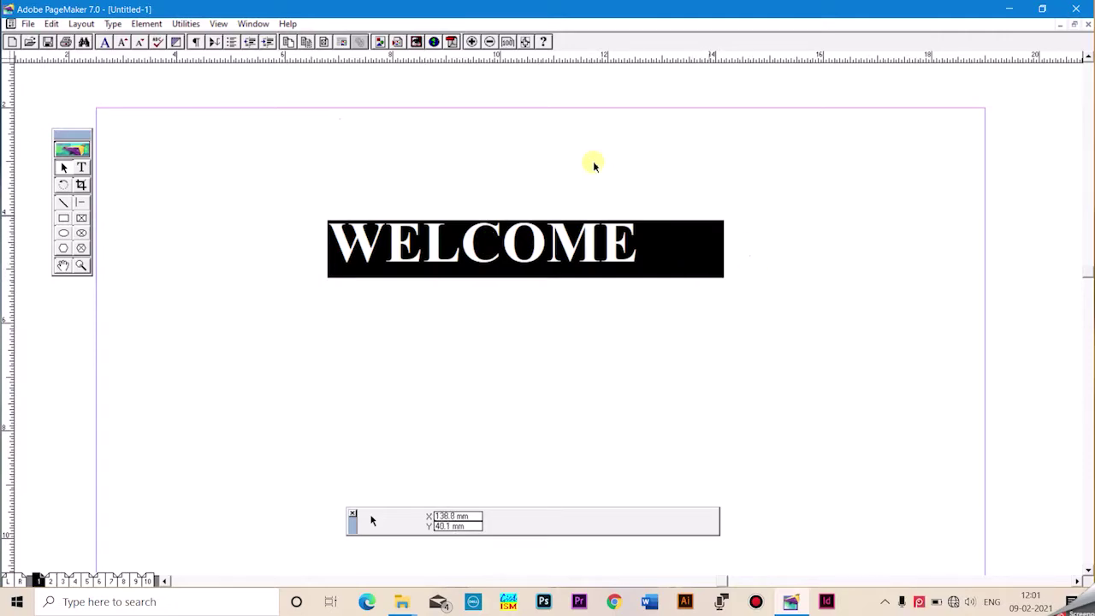
click(471, 255)
drag(471, 255, 472, 258)
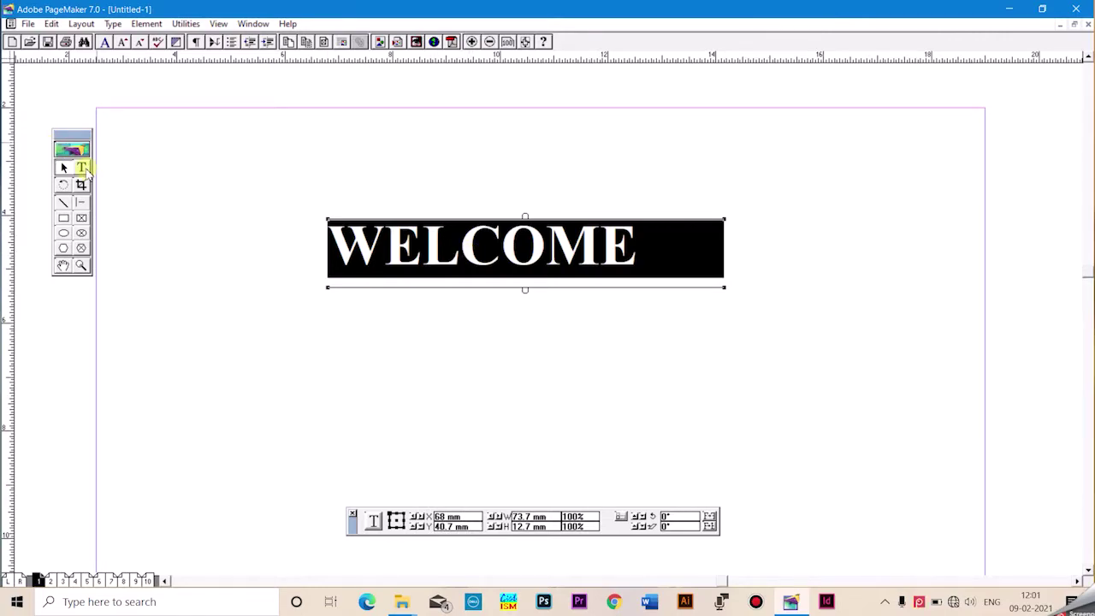
Centre-align the WELCOME paragraph within its text block.
click(82, 169)
click(473, 255)
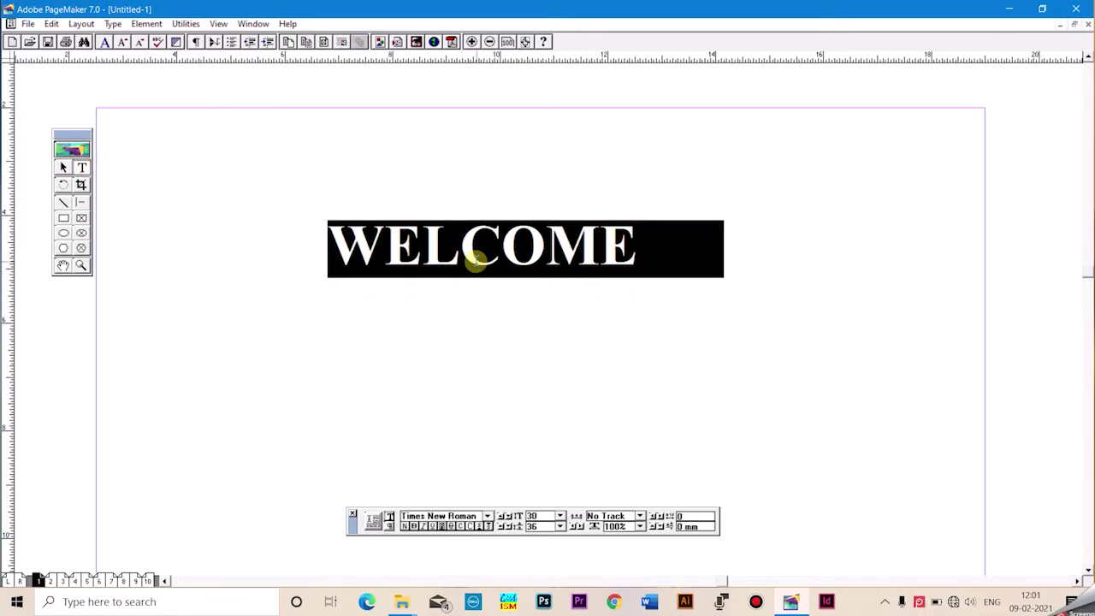
triple_click(473, 257)
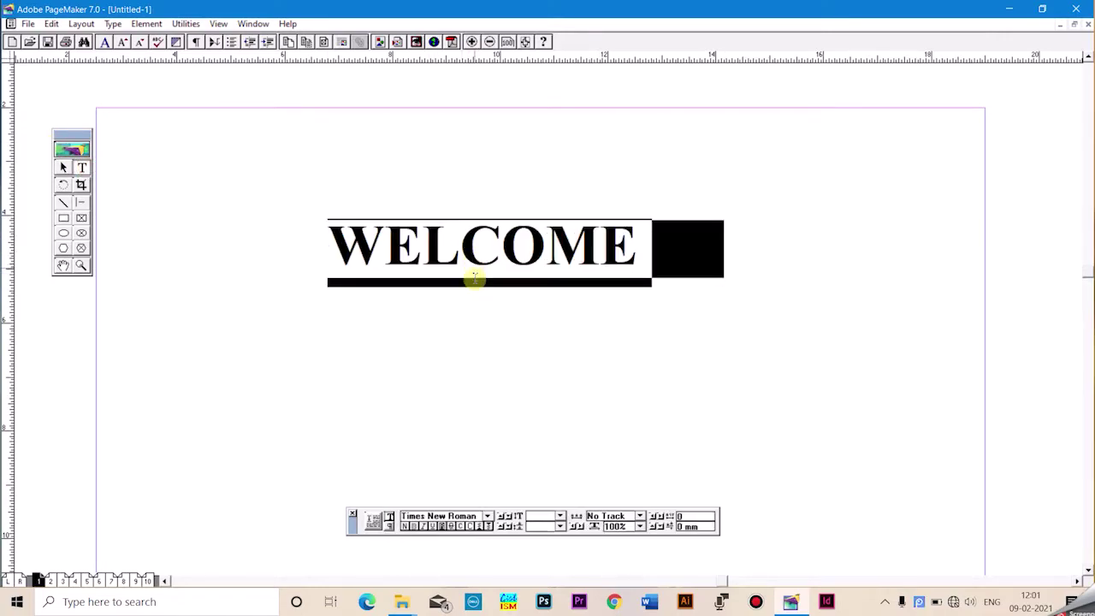
click(389, 526)
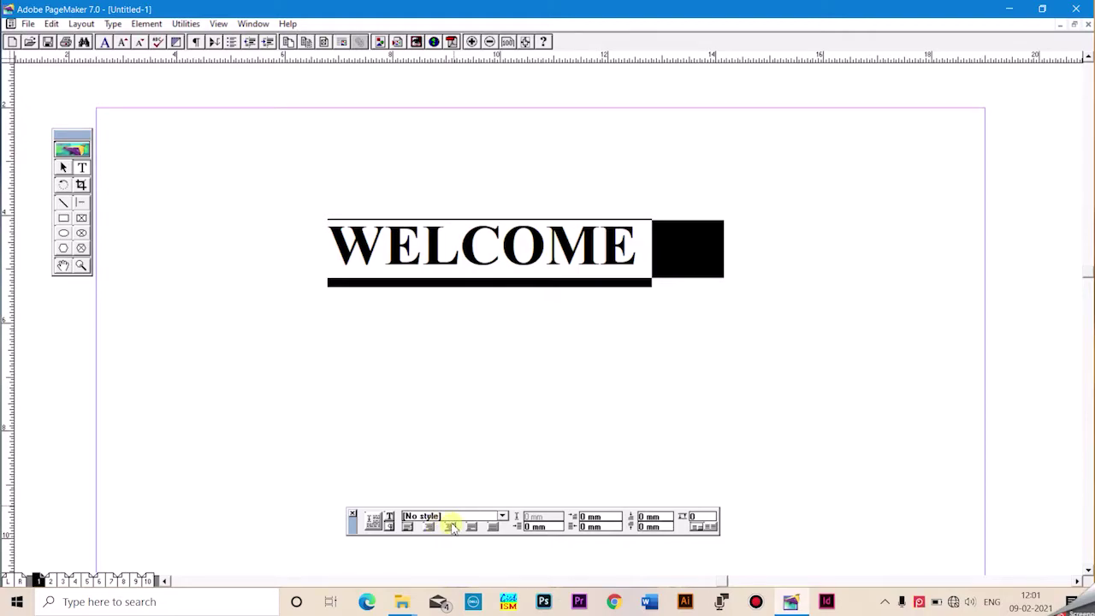
click(451, 527)
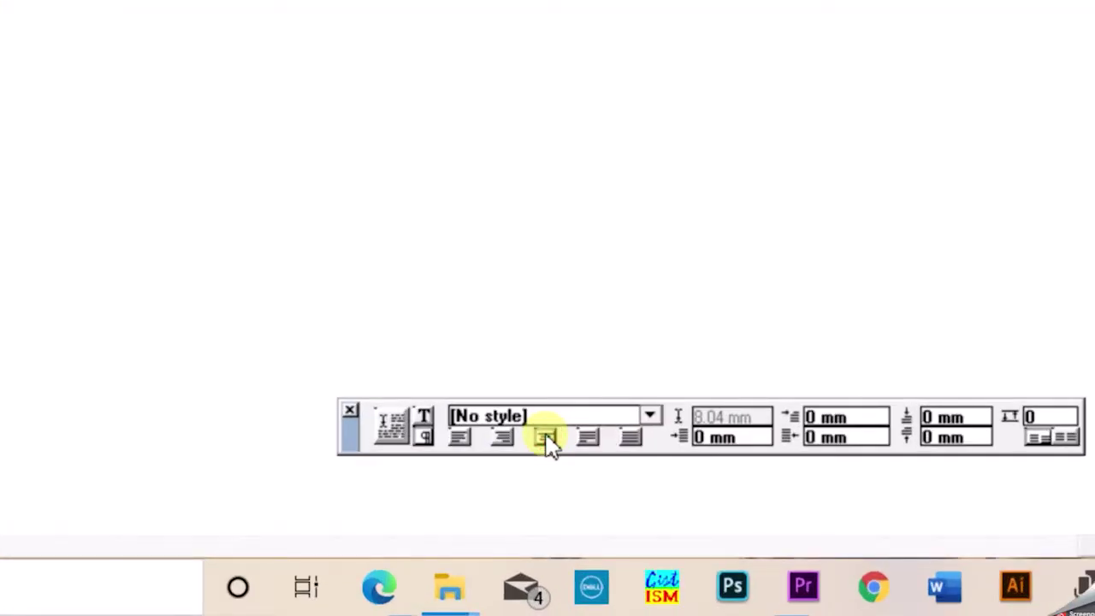
click(422, 419)
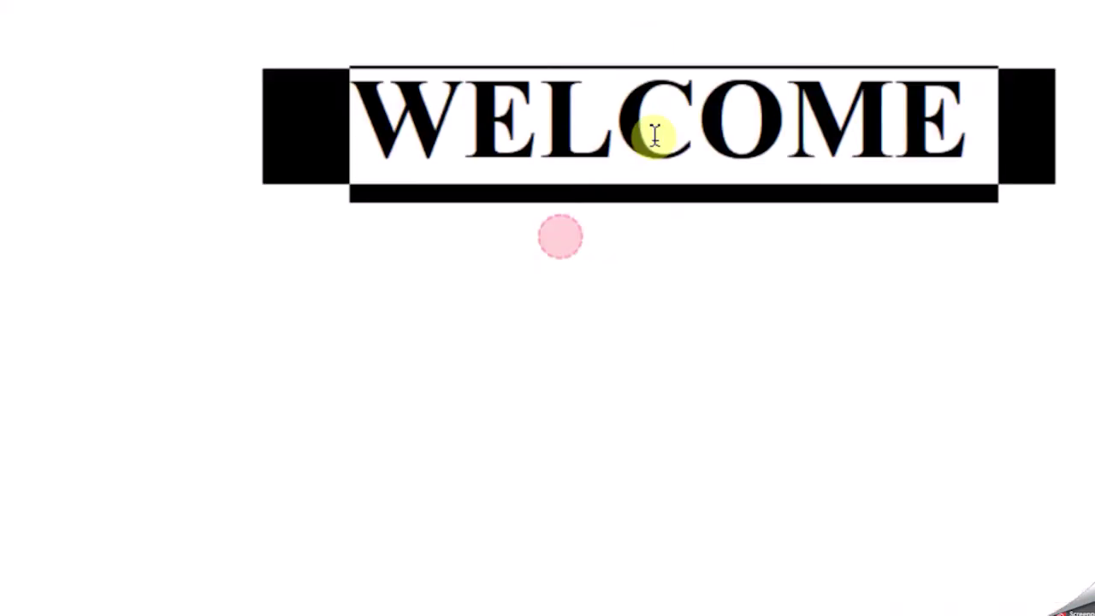
click(655, 135)
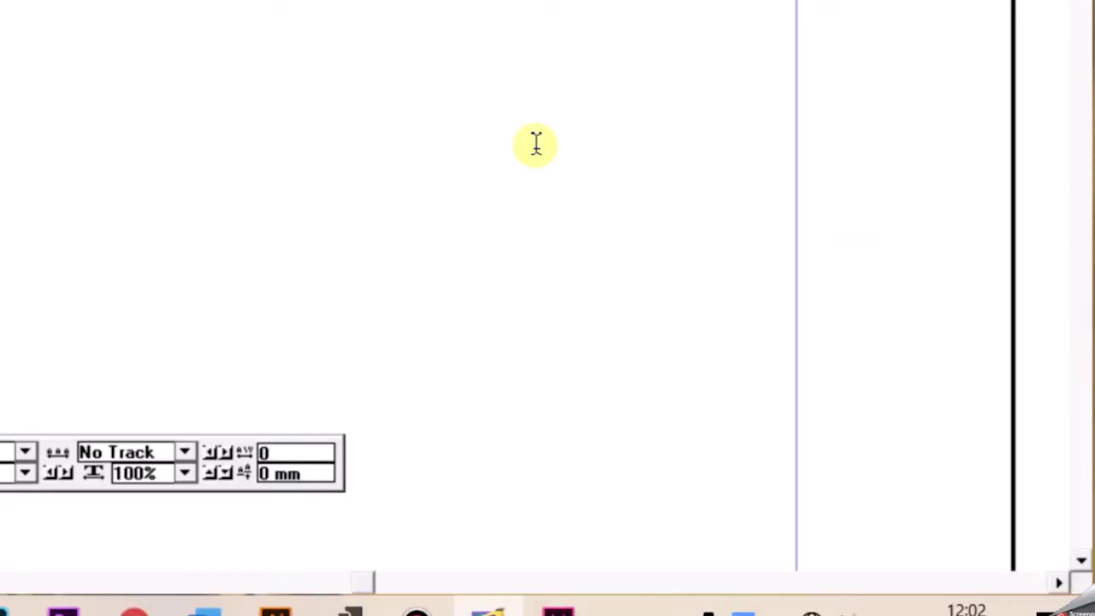
Nudge the WELCOME text block slightly down on the black rectangle, to about Y 41.1 mm.
click(128, 294)
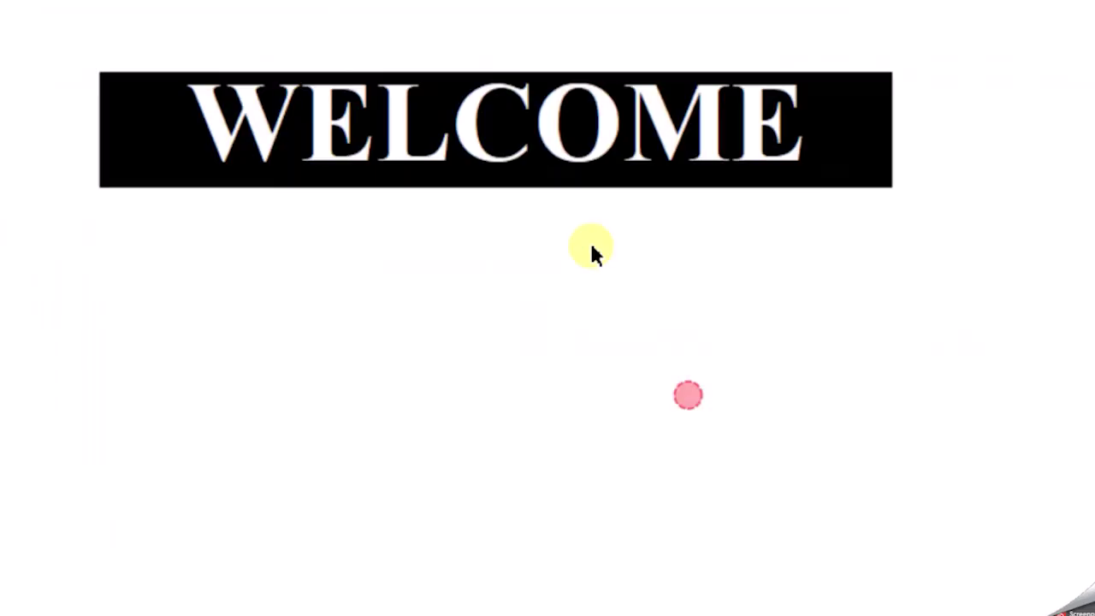
click(573, 171)
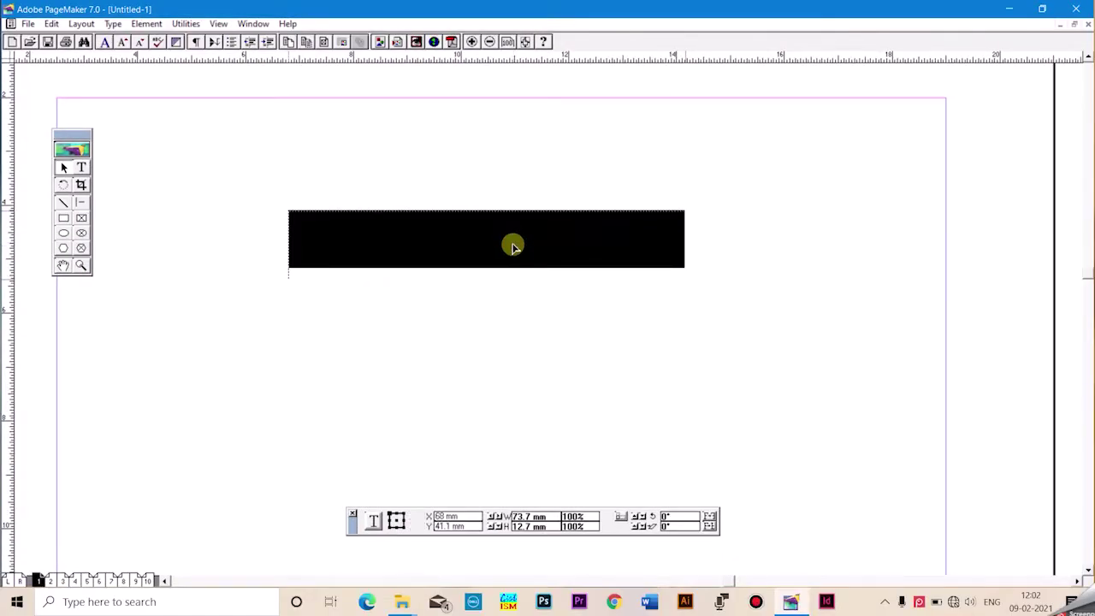
click(753, 297)
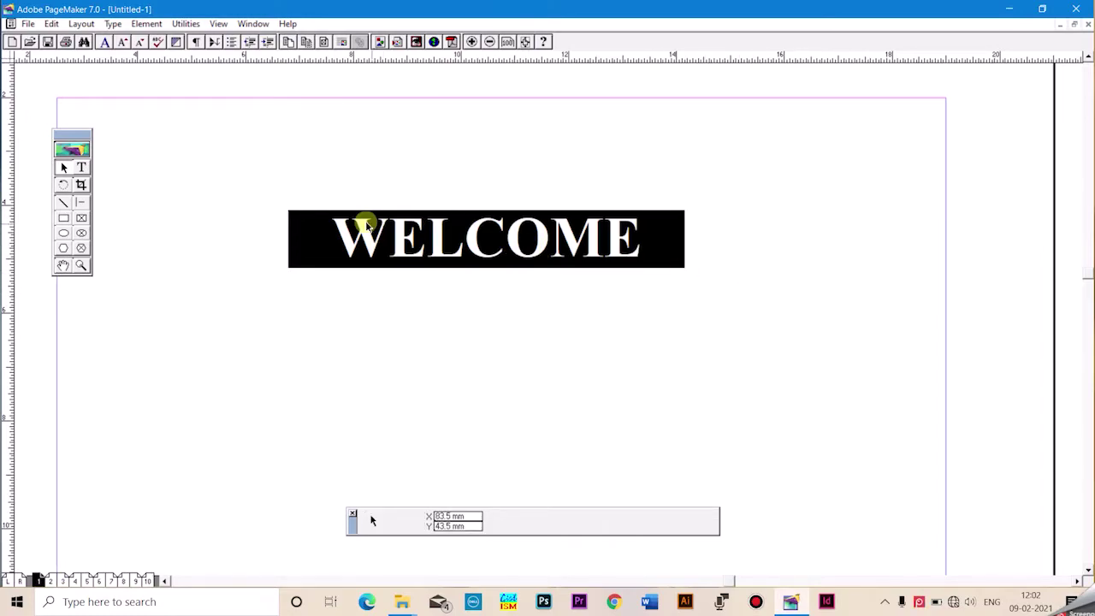
drag(244, 172, 795, 352)
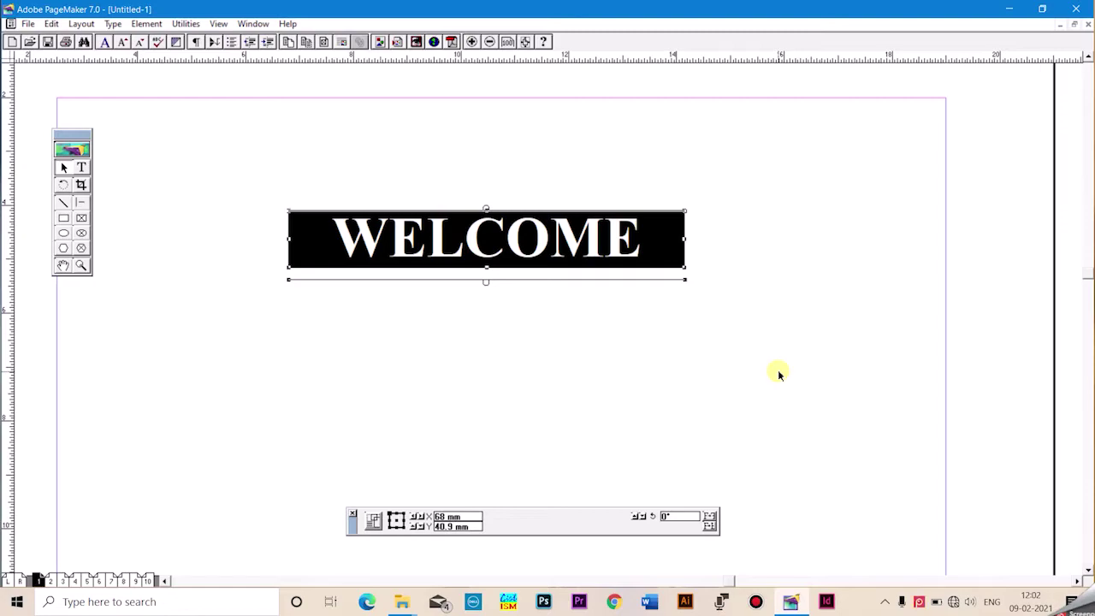
click(777, 373)
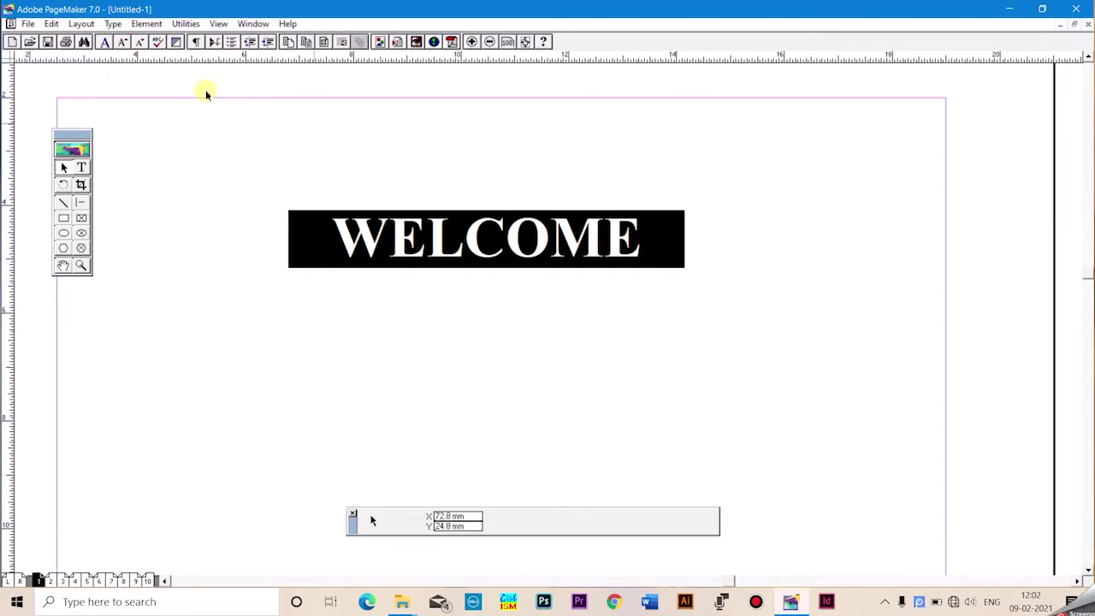
click(145, 23)
mouse_move(203, 111)
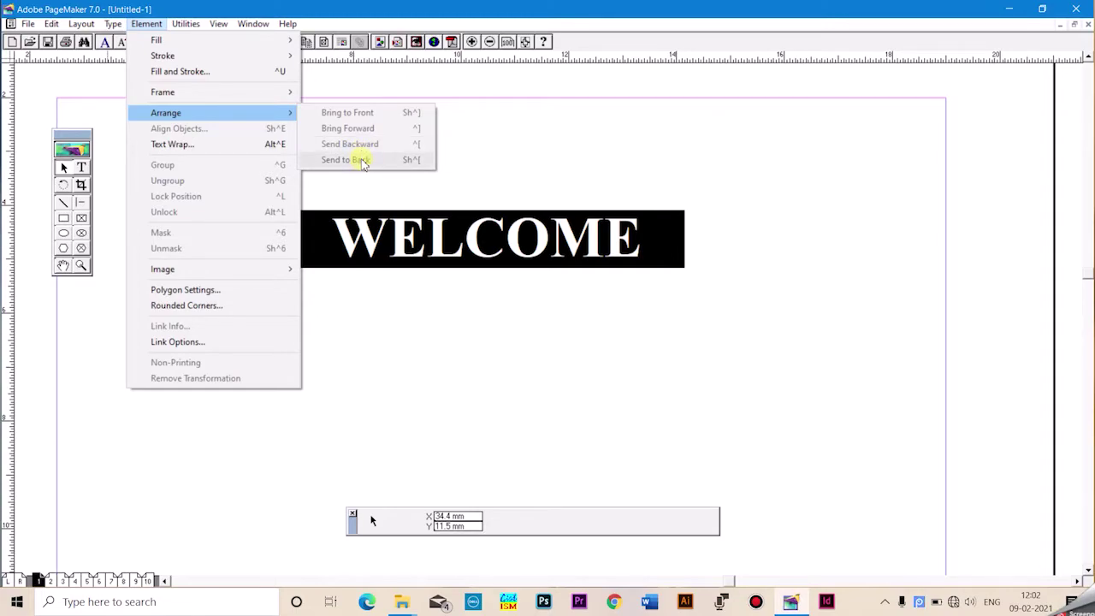
click(505, 334)
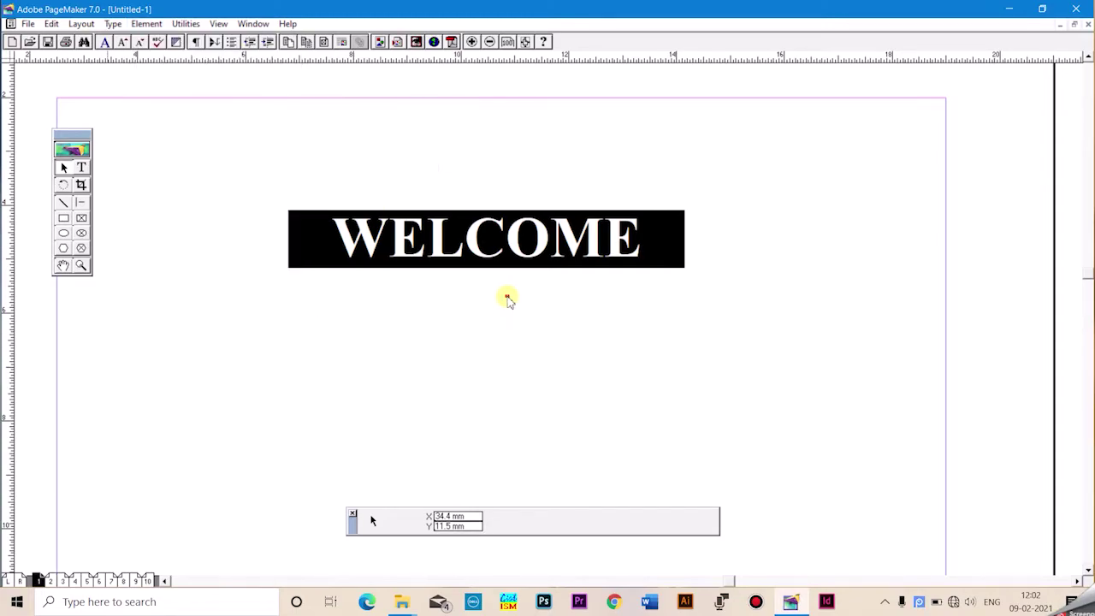
click(484, 237)
click(640, 373)
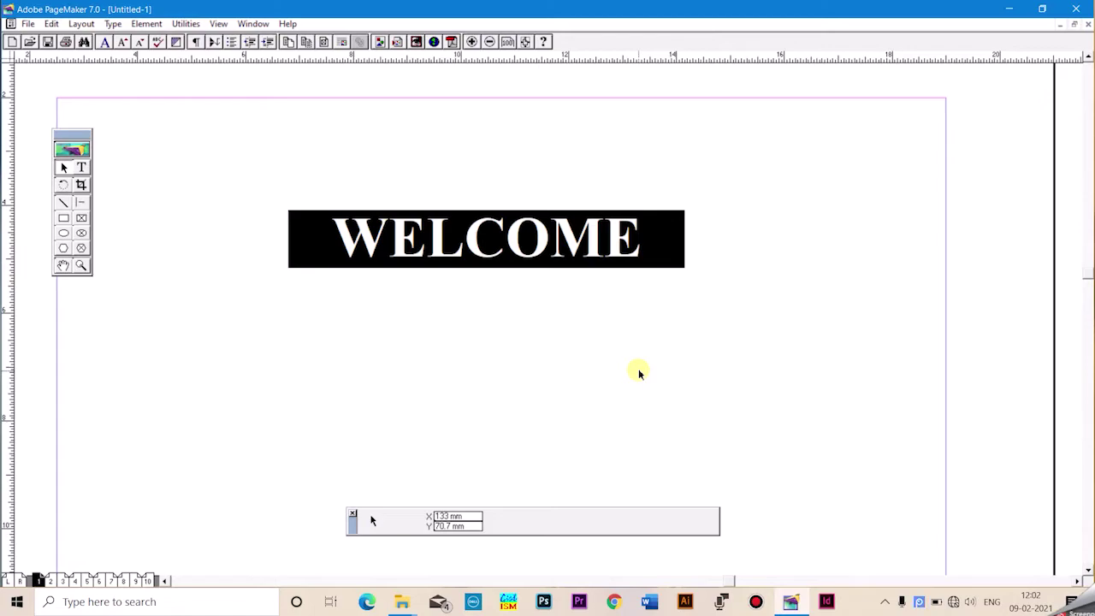
drag(433, 334, 402, 304)
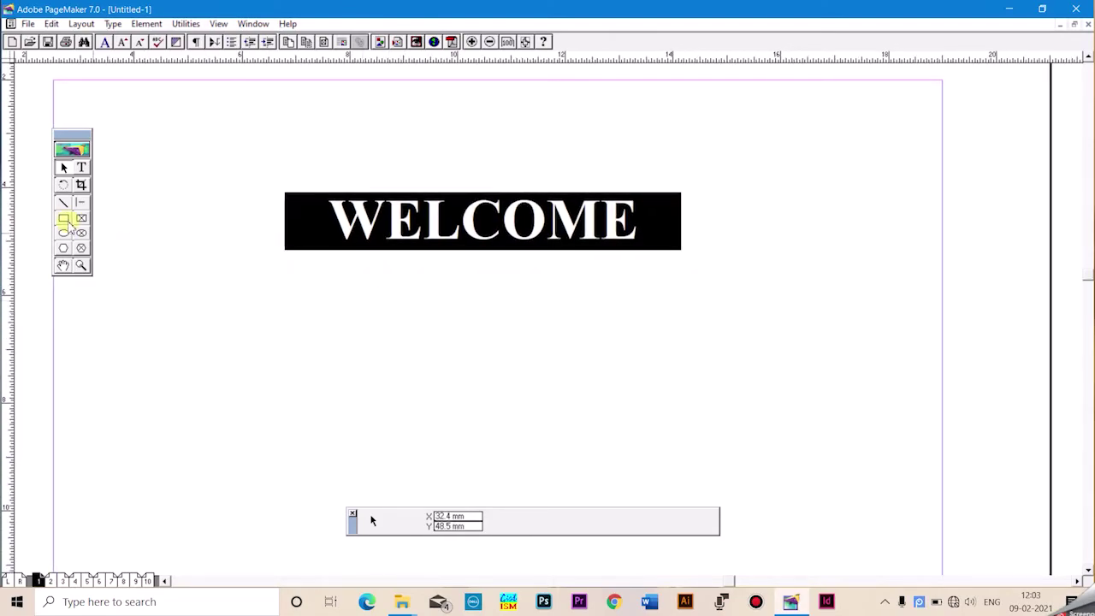
click(81, 167)
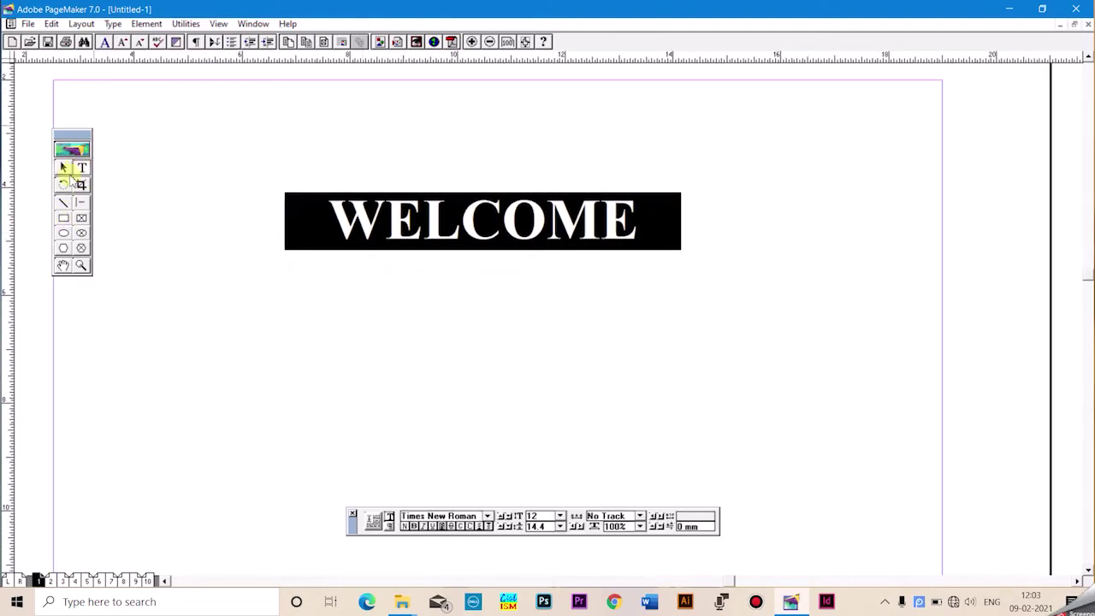
click(65, 168)
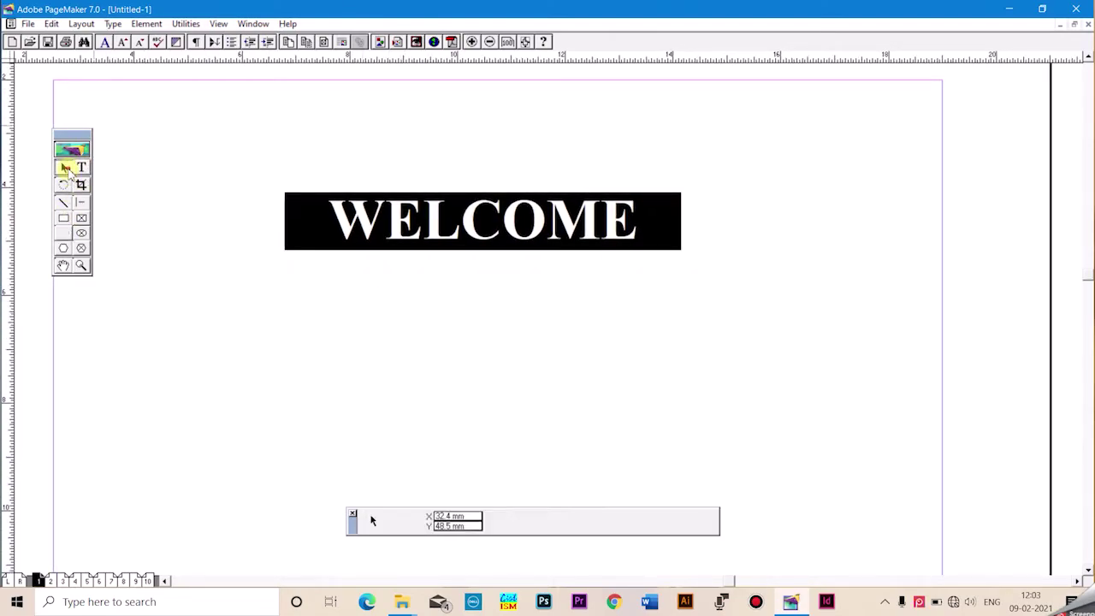
Show the Colors palette and move it to the empty area beside the WELCOME banner.
click(251, 24)
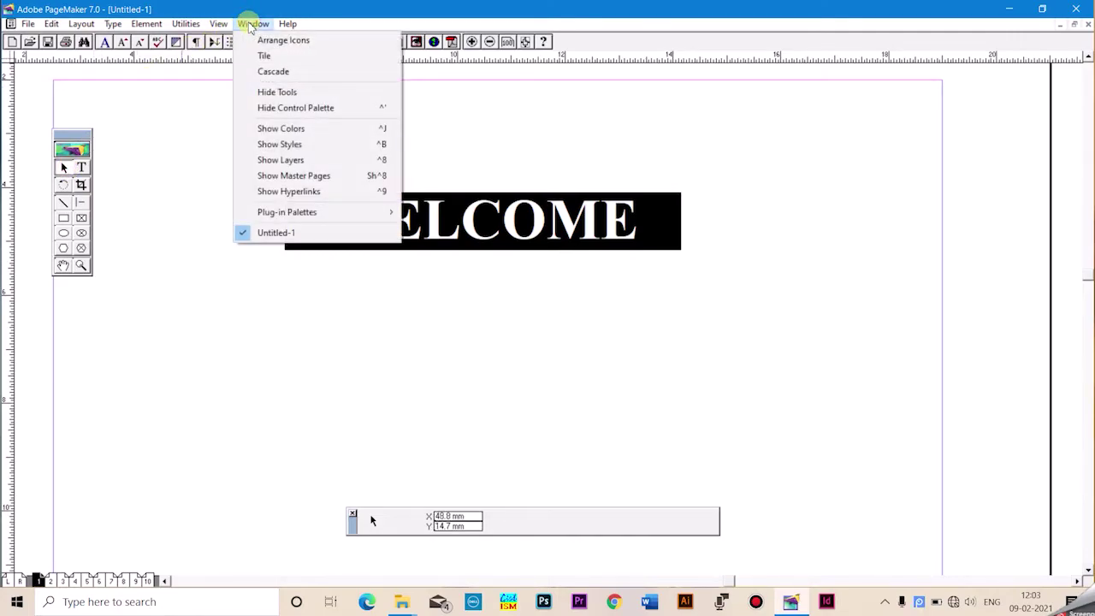
click(292, 130)
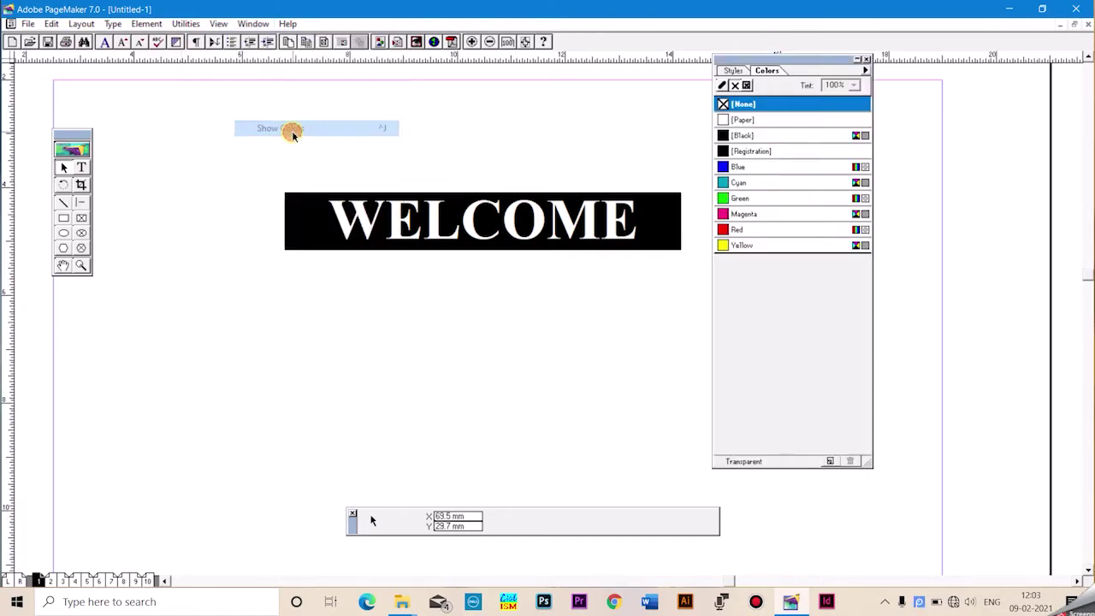
drag(788, 58, 659, 59)
drag(830, 96, 770, 95)
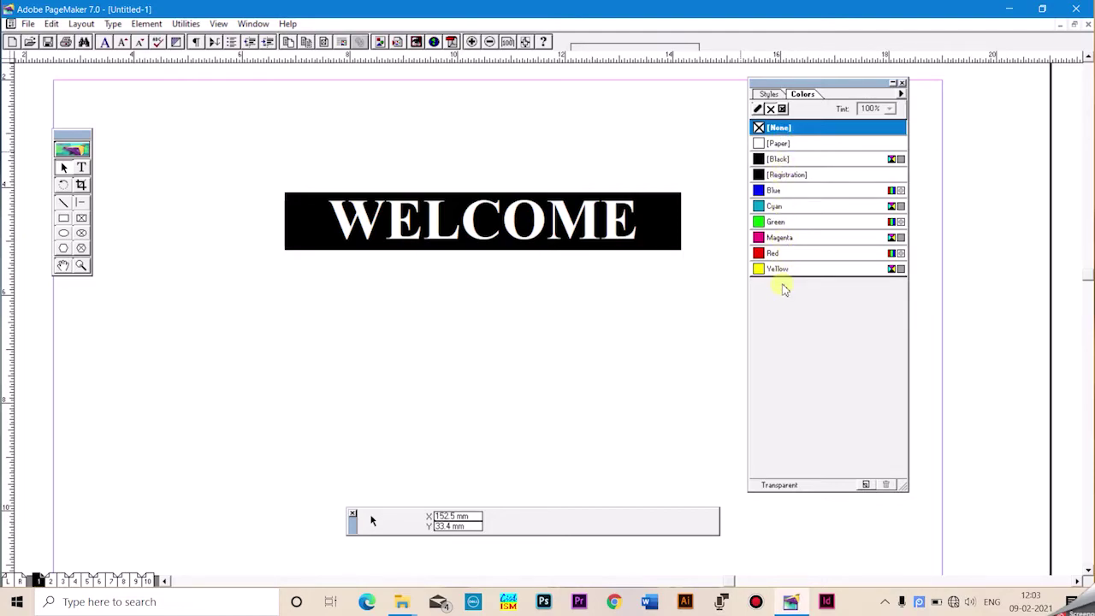
Draw an ellipse about 38.9 mm wide and 27.9 mm high below the WELCOME banner and colour it Red.
click(64, 232)
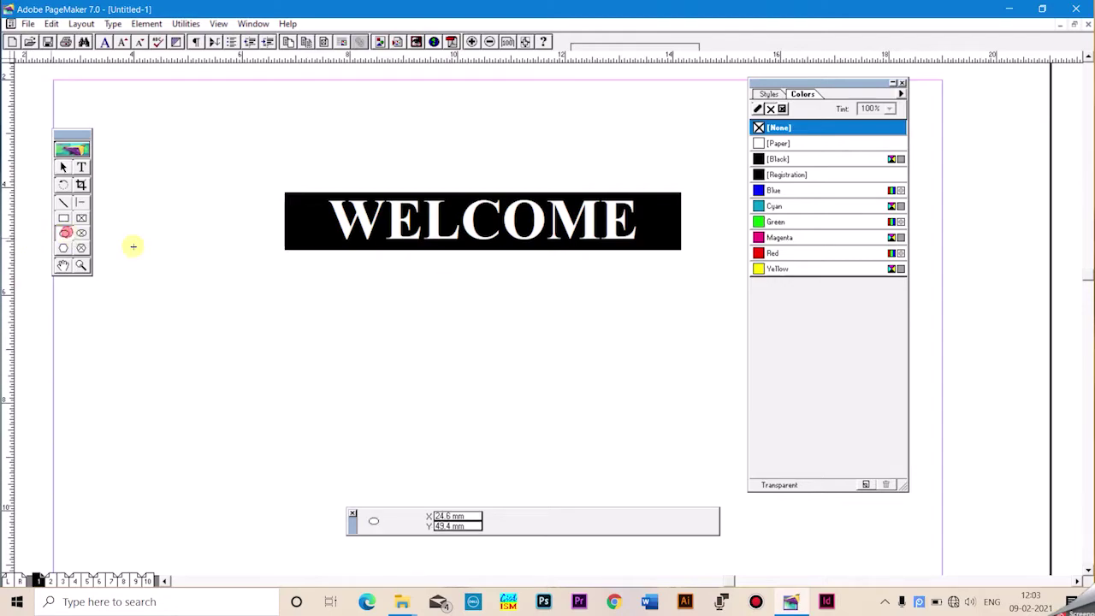
drag(382, 320, 590, 468)
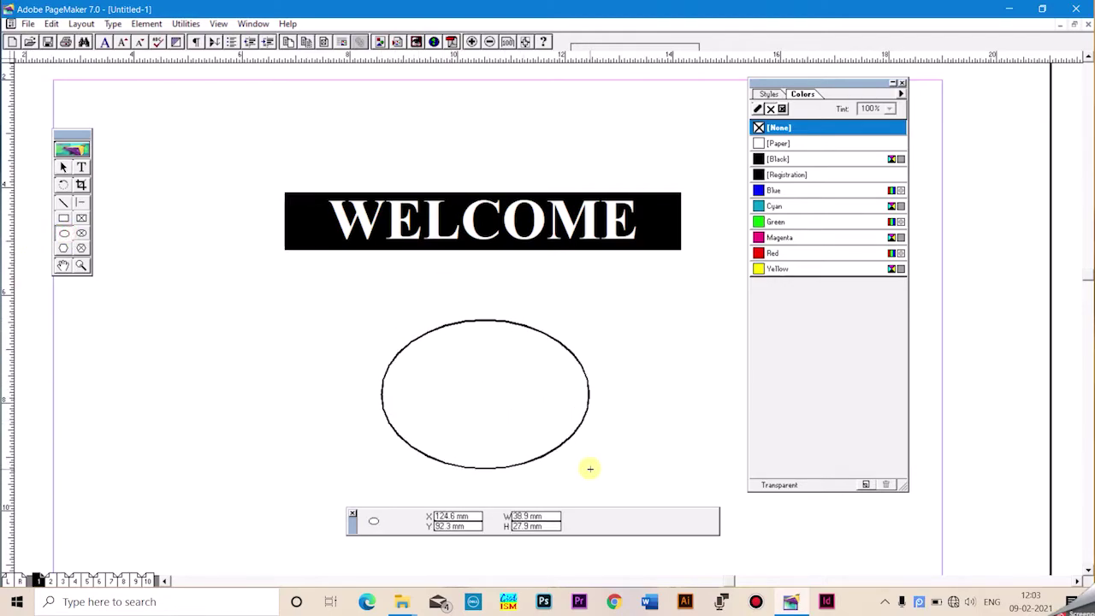
click(793, 256)
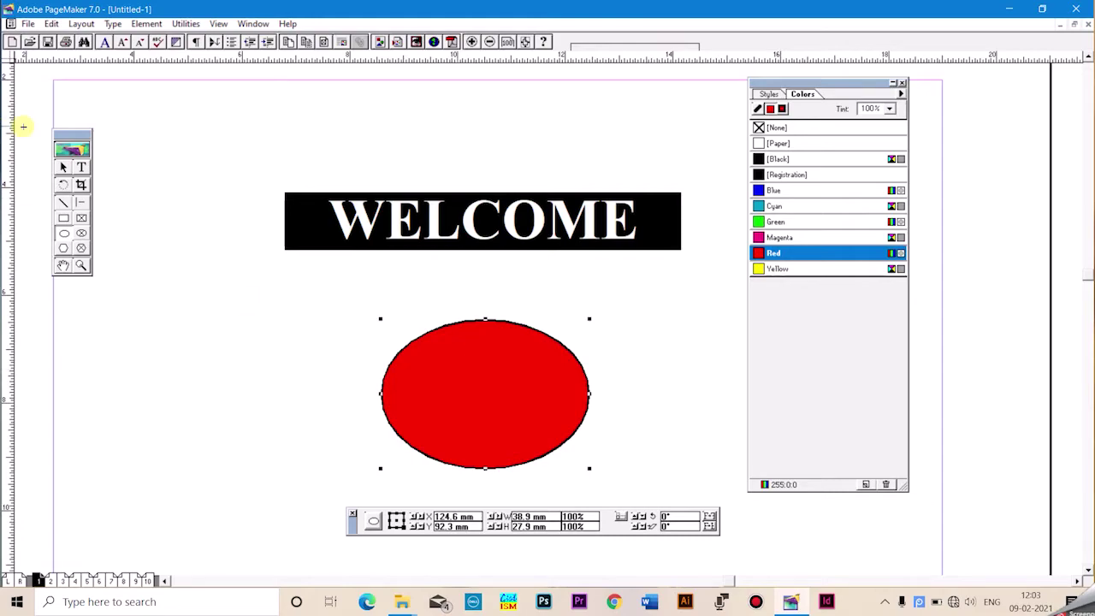
Change the fill colour of the ellipse to Magenta.
click(62, 167)
click(530, 382)
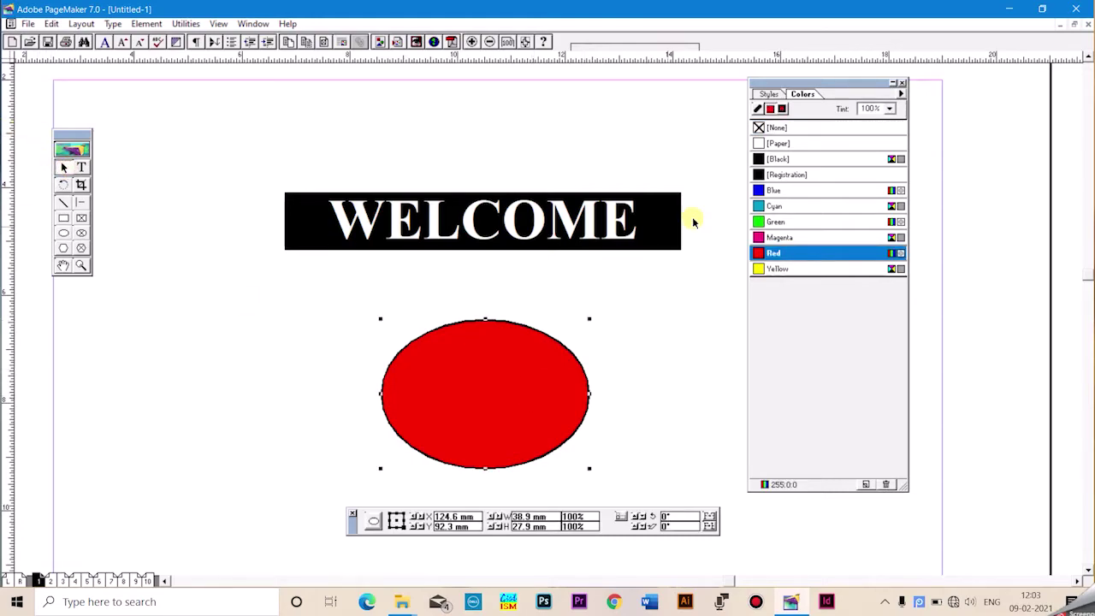
click(777, 239)
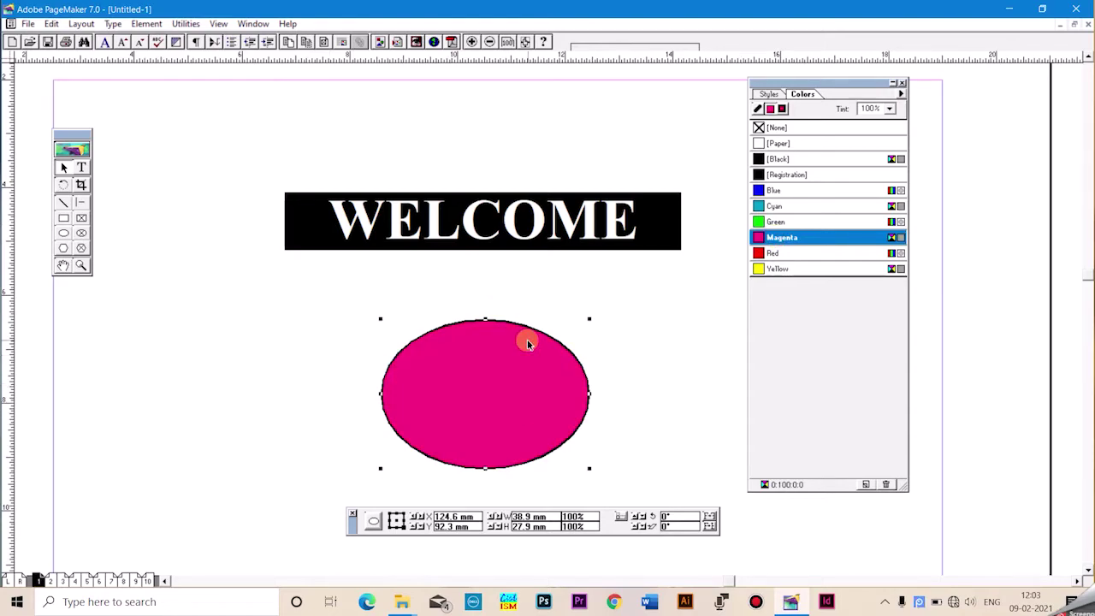
Remove the ellipse's outline by setting only its line colour to None.
drag(470, 294, 599, 367)
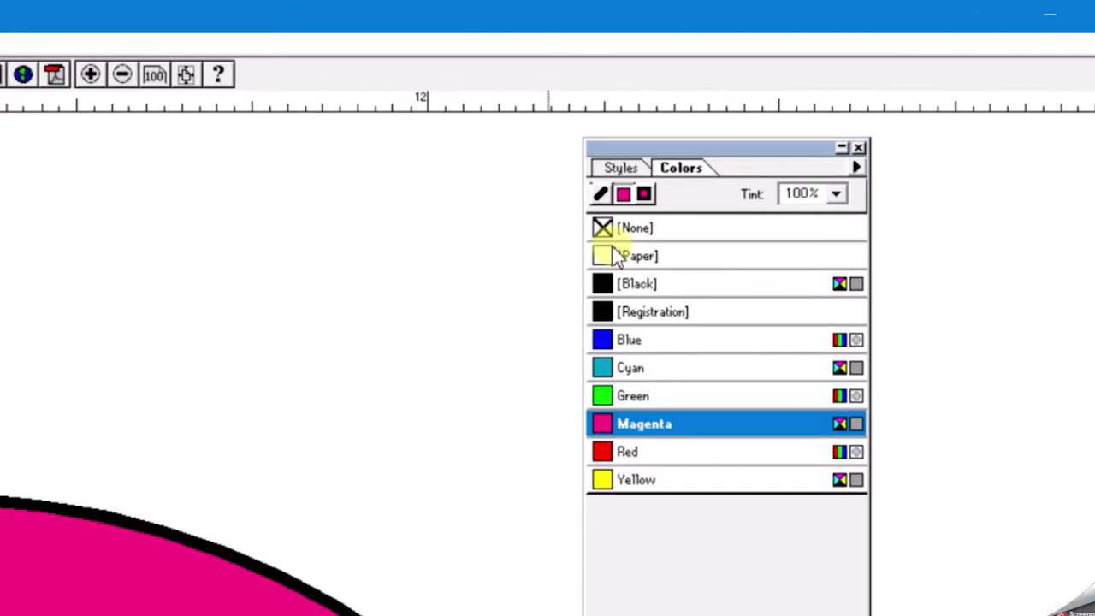
click(607, 217)
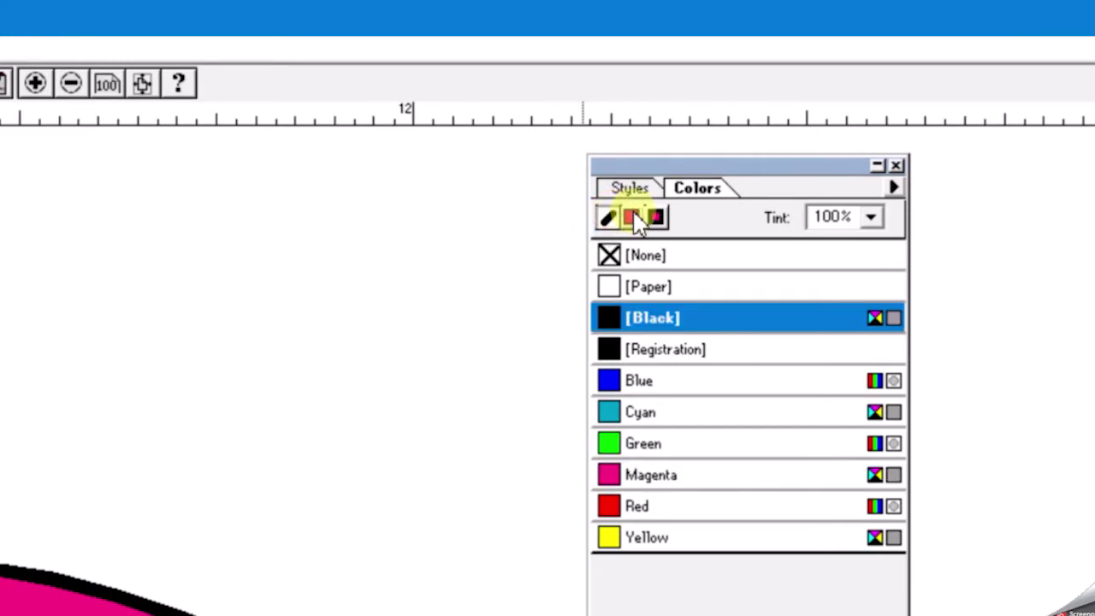
click(632, 217)
click(656, 218)
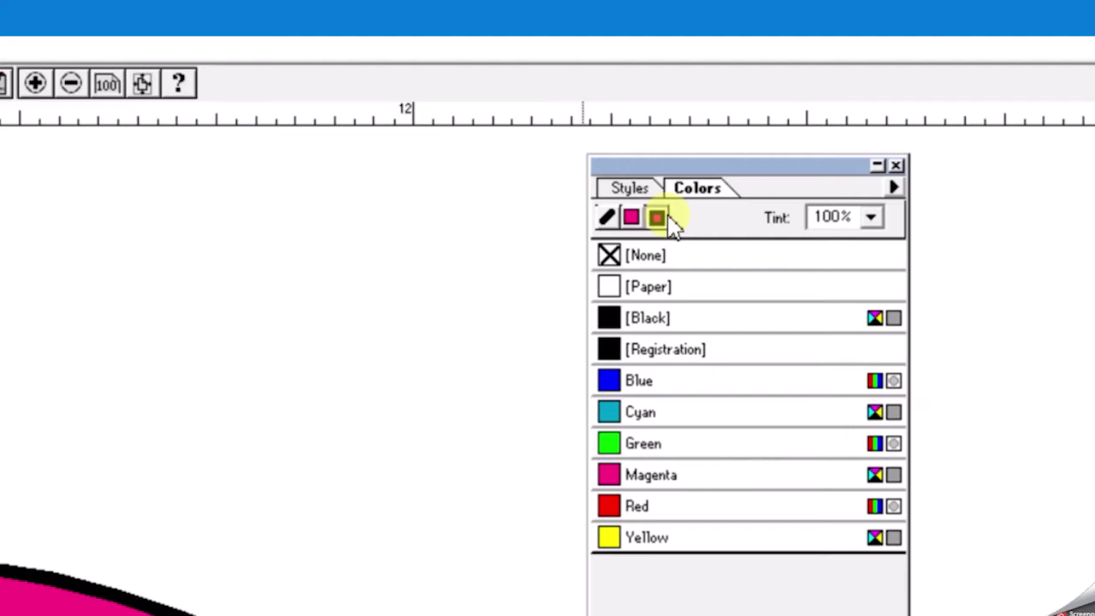
click(608, 219)
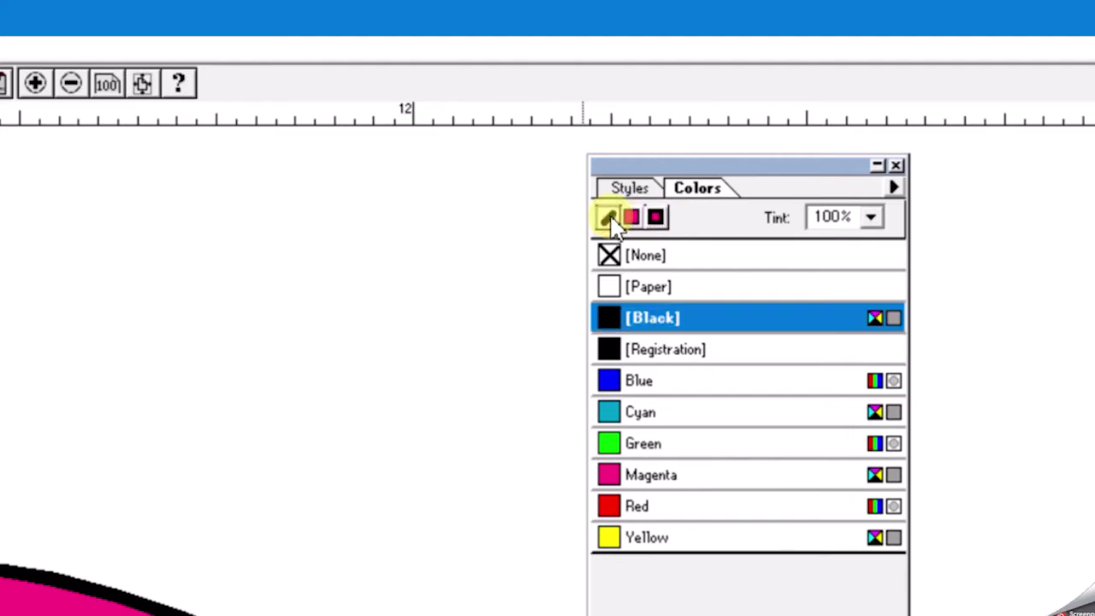
click(611, 255)
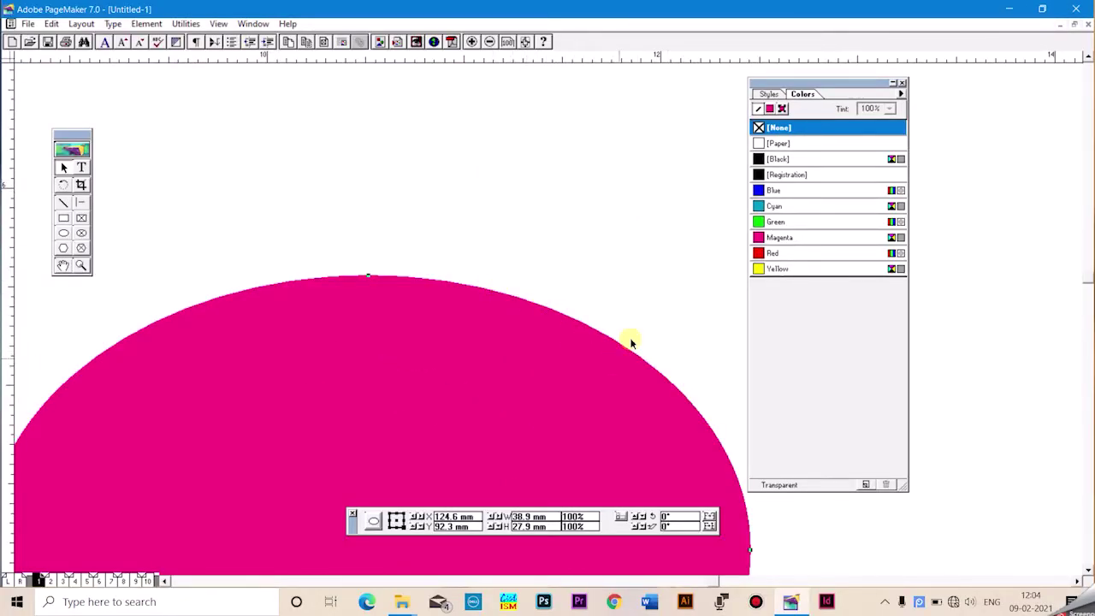
Restore the ellipse's outline by setting its line colour to Black.
click(770, 109)
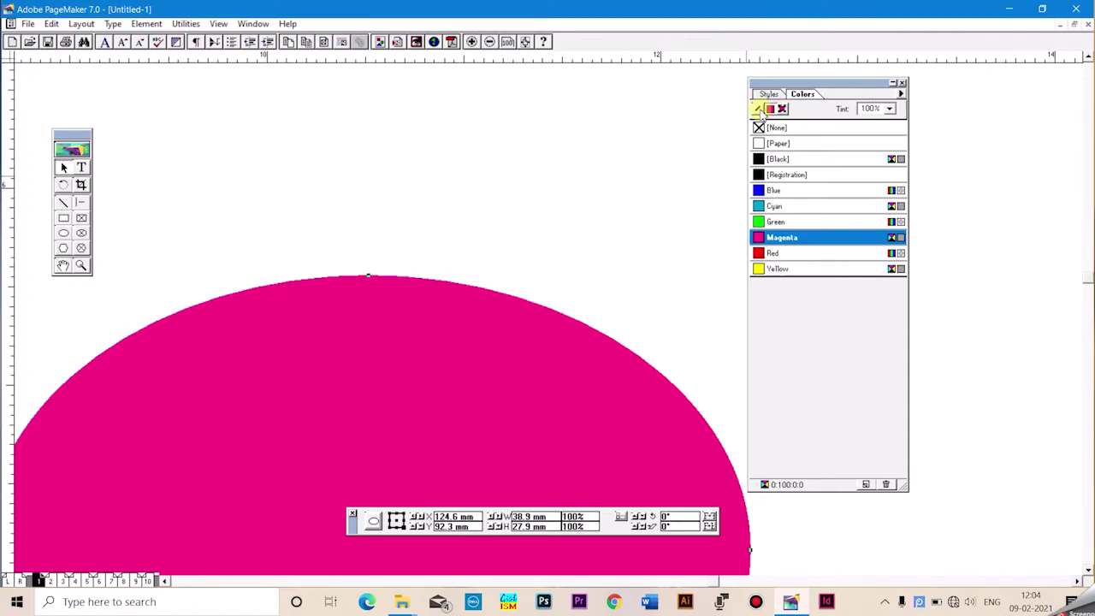
click(757, 109)
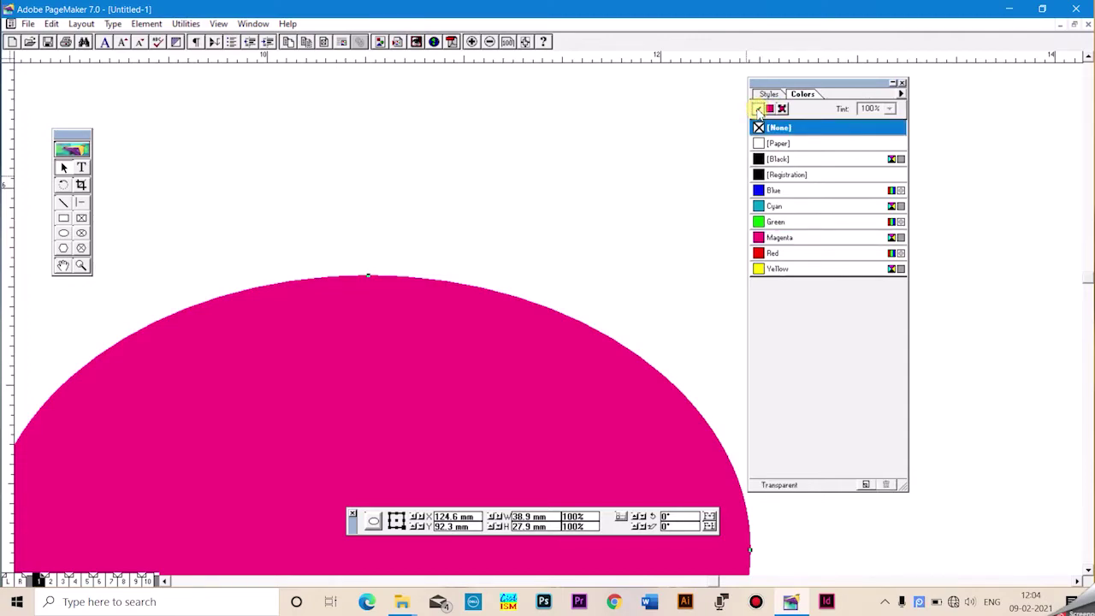
click(760, 159)
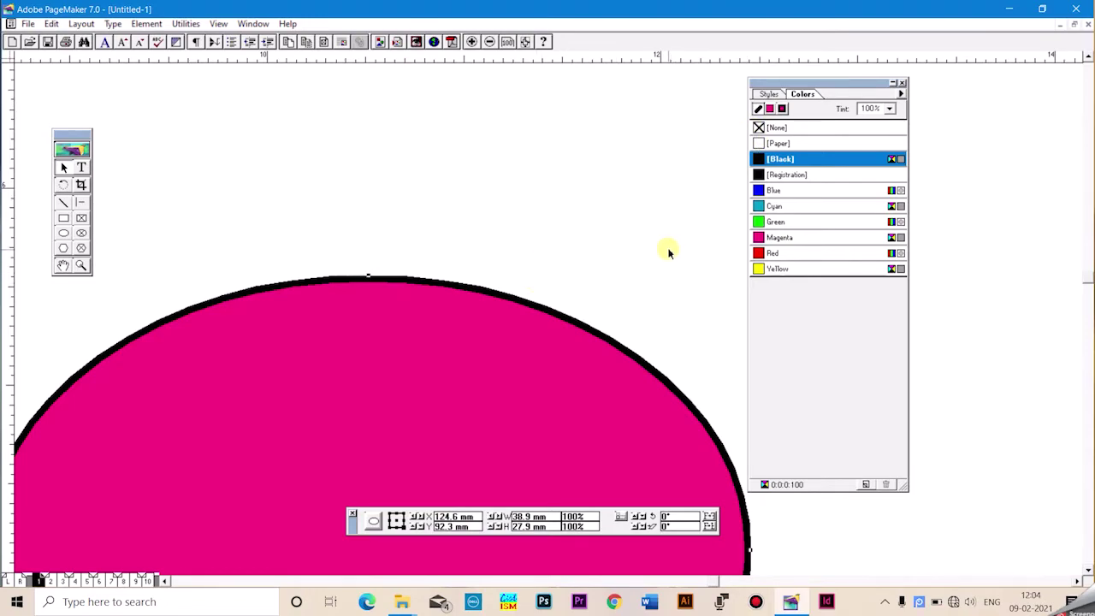
Move the magenta ellipse closer to the WELCOME banner, to about X 122.8 mm and Y 87.6 mm, and deselect it.
key(ctrl+0)
drag(587, 320, 539, 276)
click(538, 276)
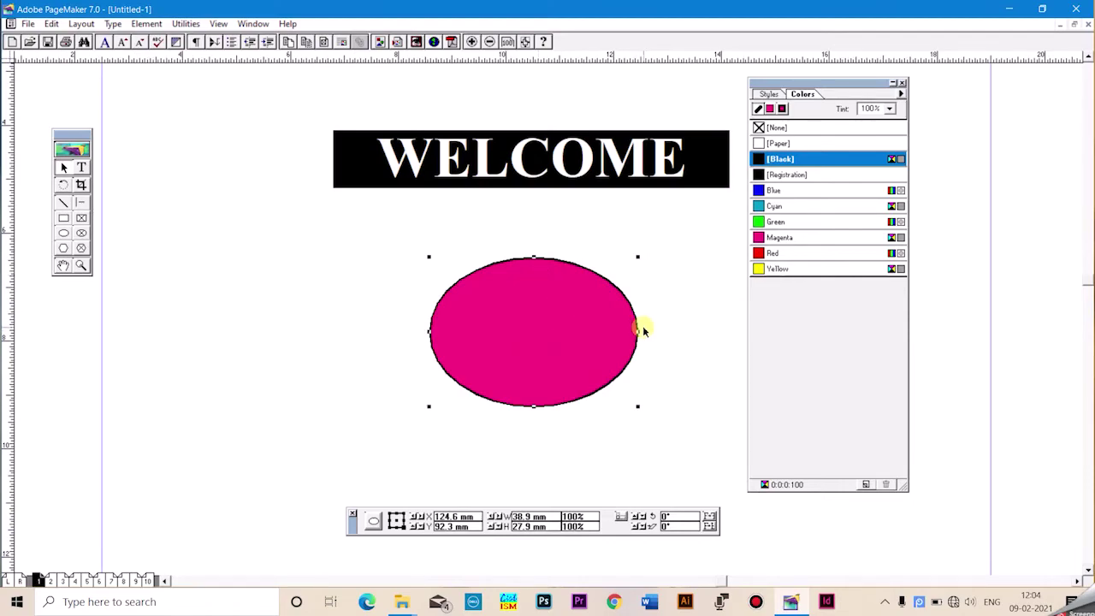
drag(611, 331, 602, 305)
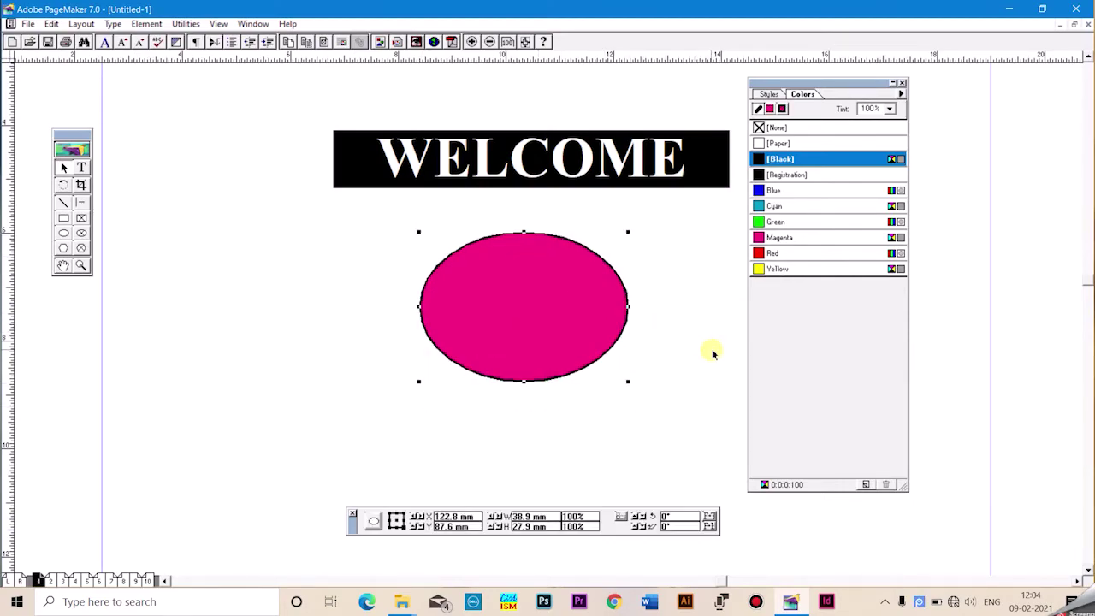
click(712, 354)
Create a text block spanning the width of the magenta ellipse and enter HELLO in it.
click(83, 169)
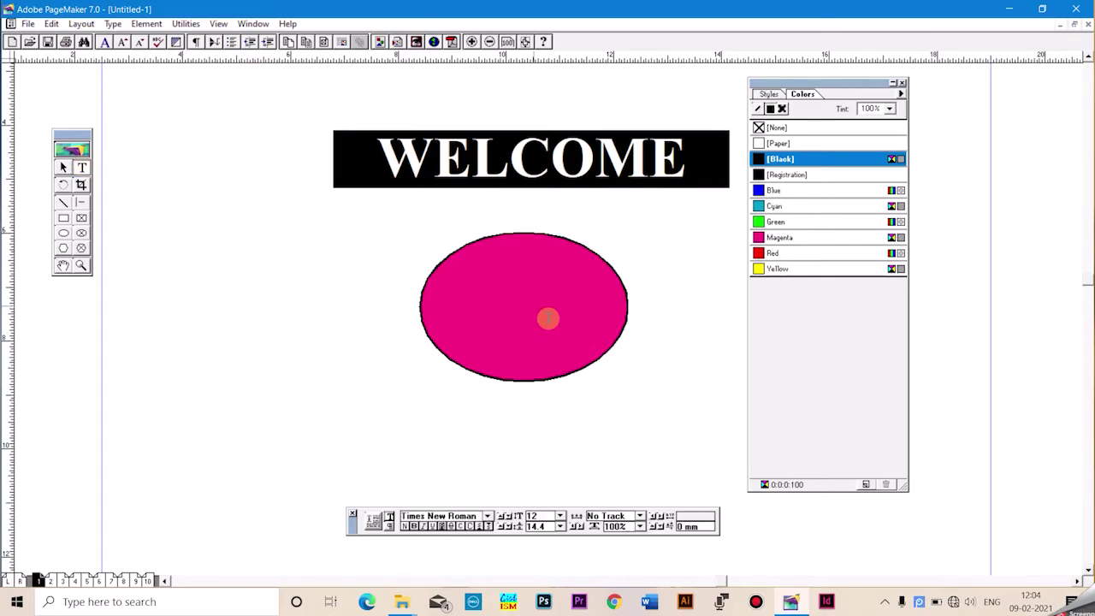
click(421, 289)
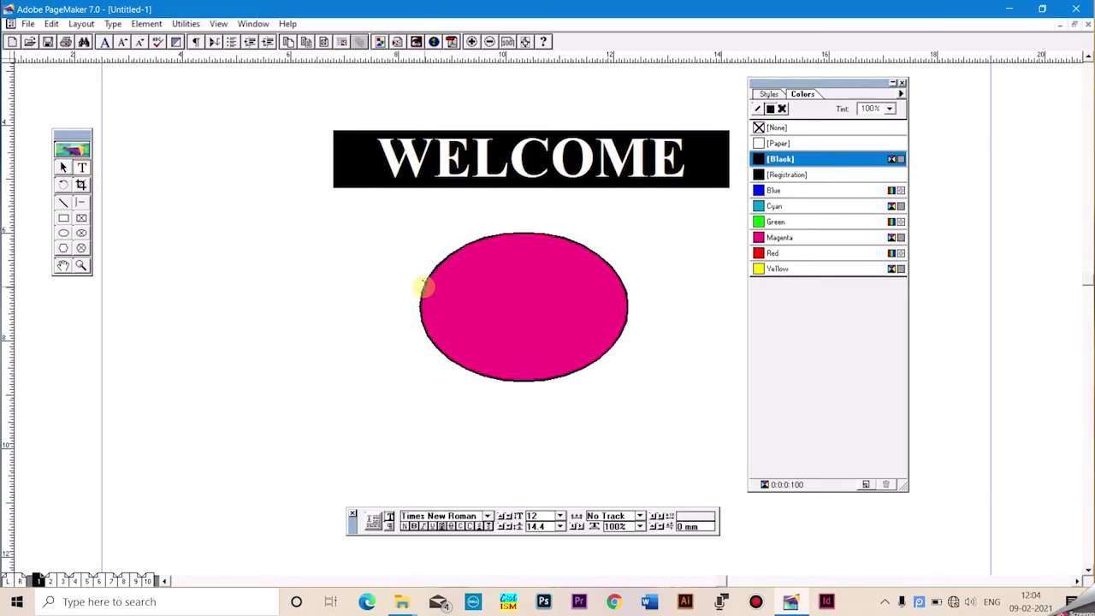
drag(424, 288, 623, 326)
click(537, 355)
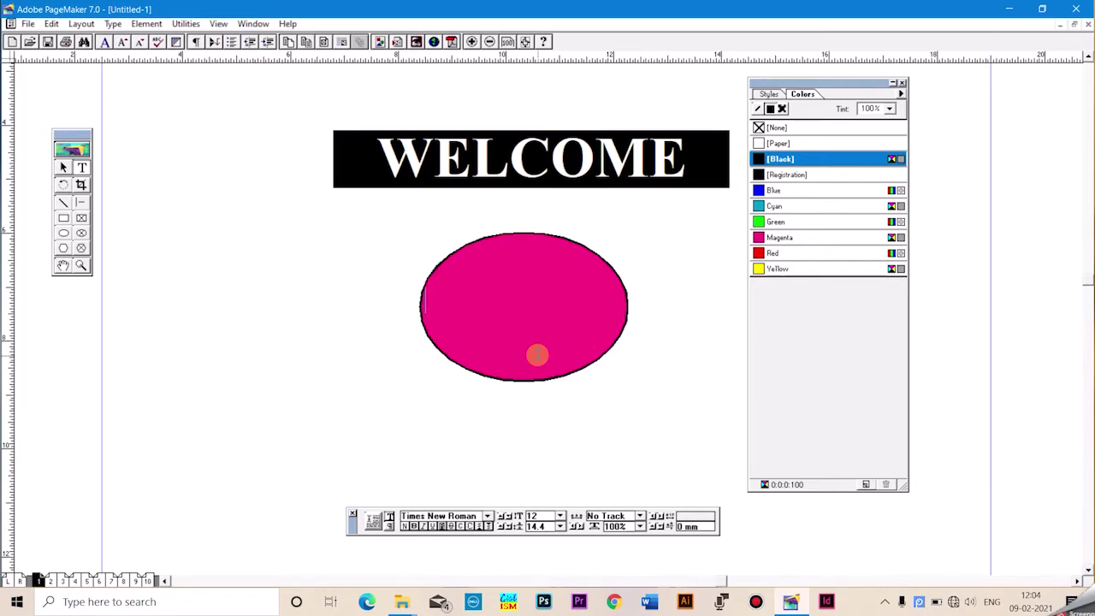
text(H)
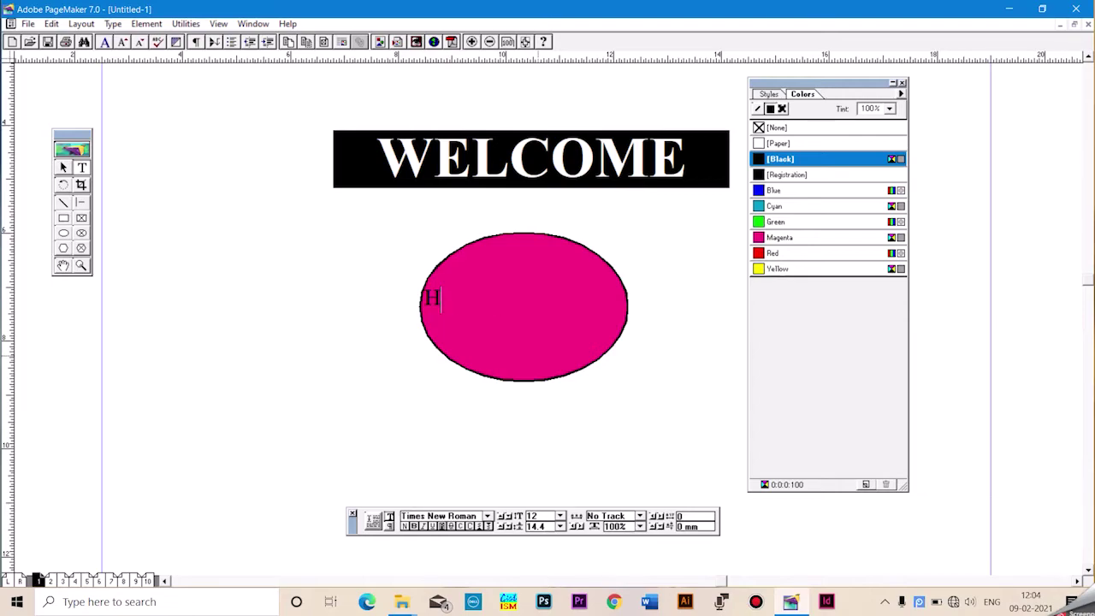
text(EL)
key(BackSpace)
key(BackSpace)
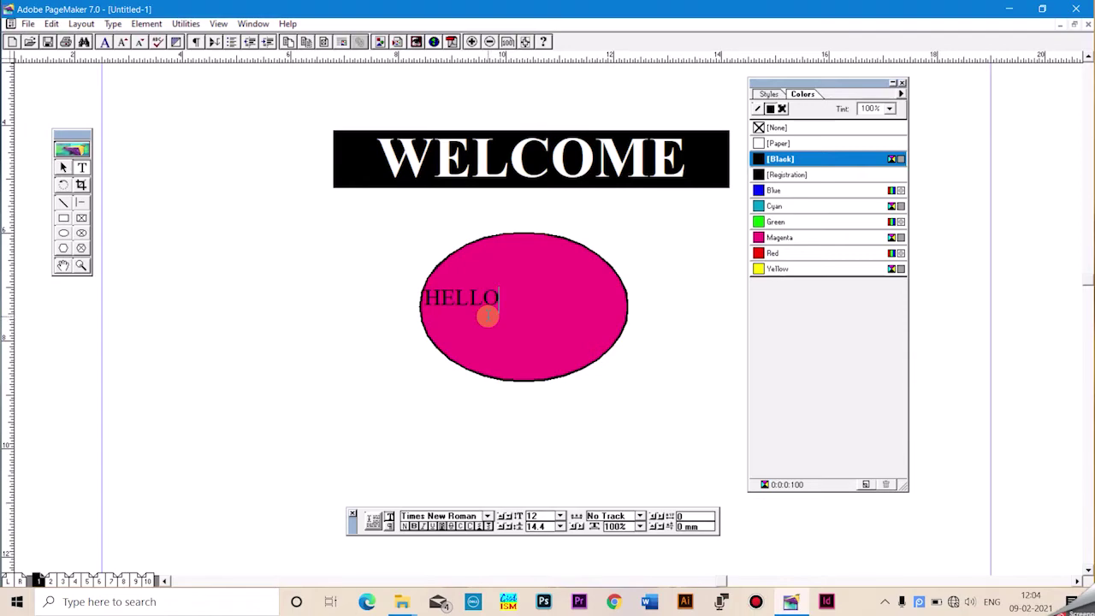
Set the HELLO text to 36 pt and make it bold.
double_click(487, 316)
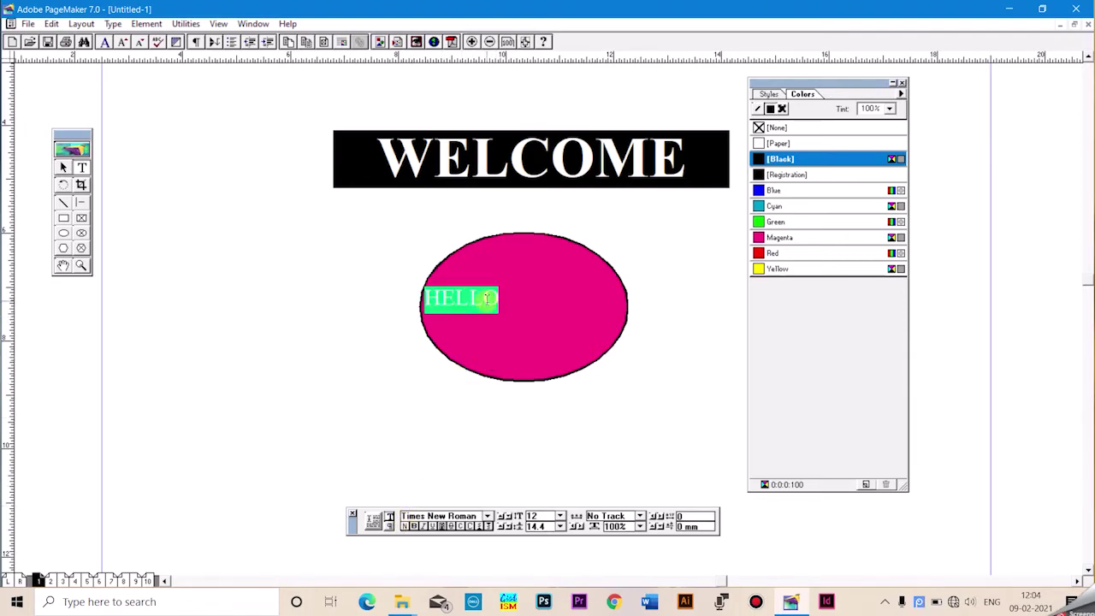
click(562, 518)
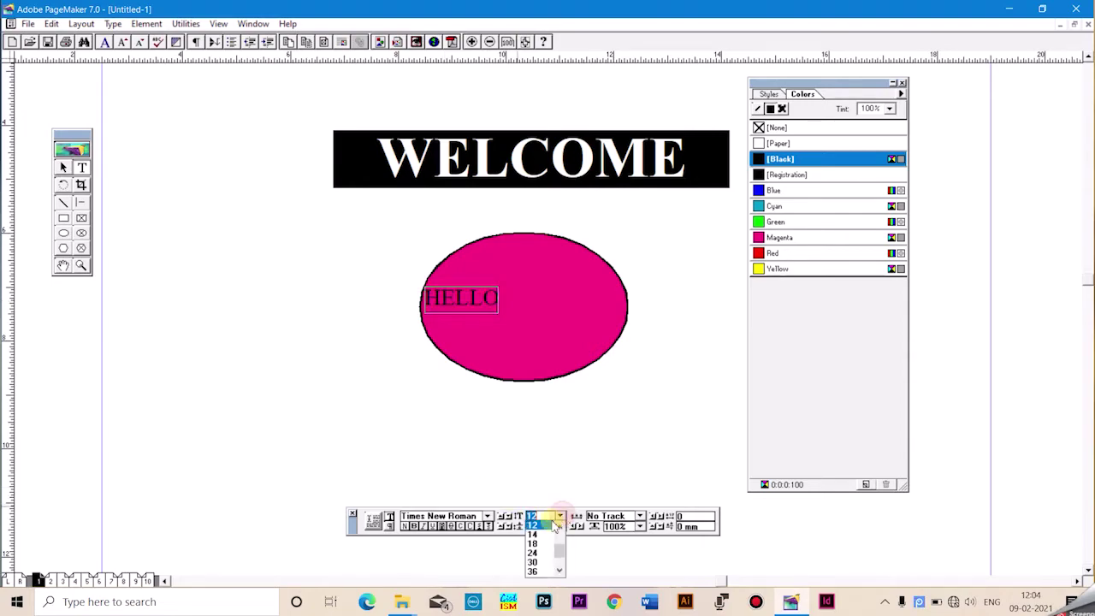
click(533, 571)
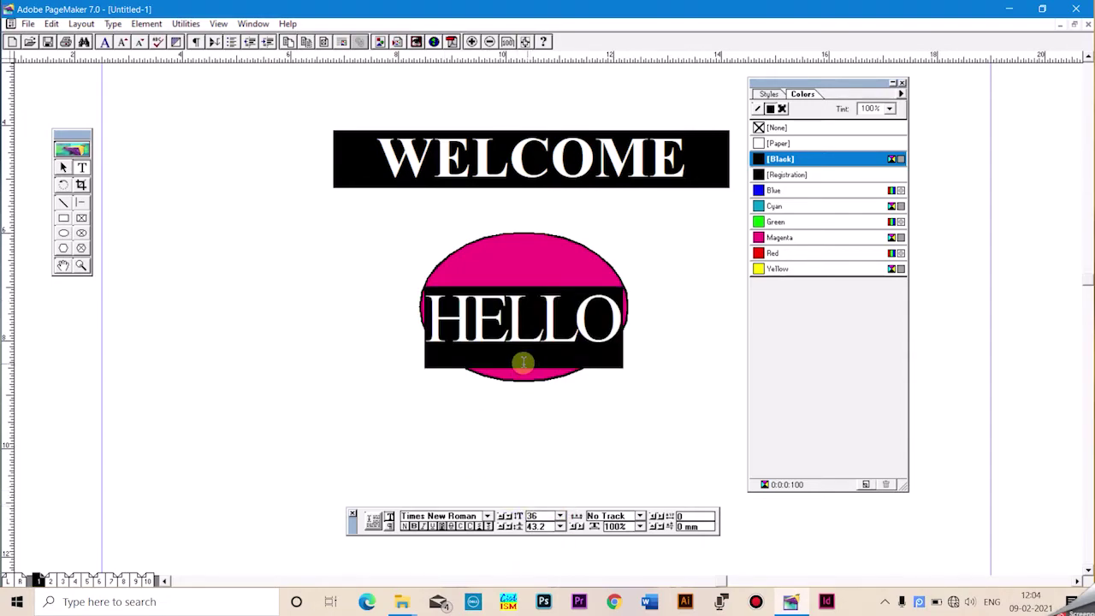
click(414, 526)
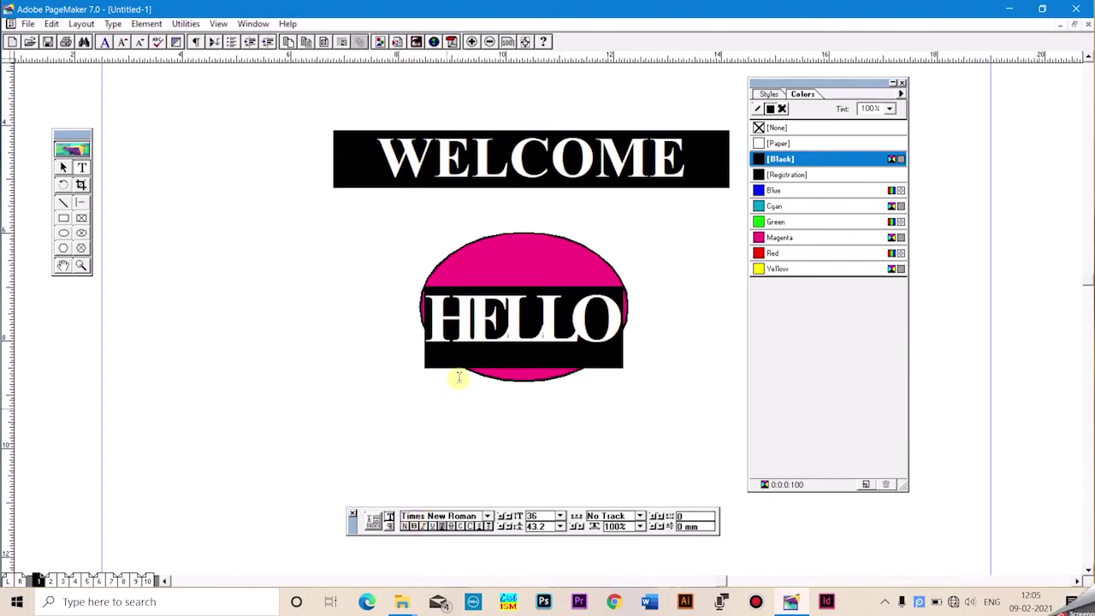
click(544, 278)
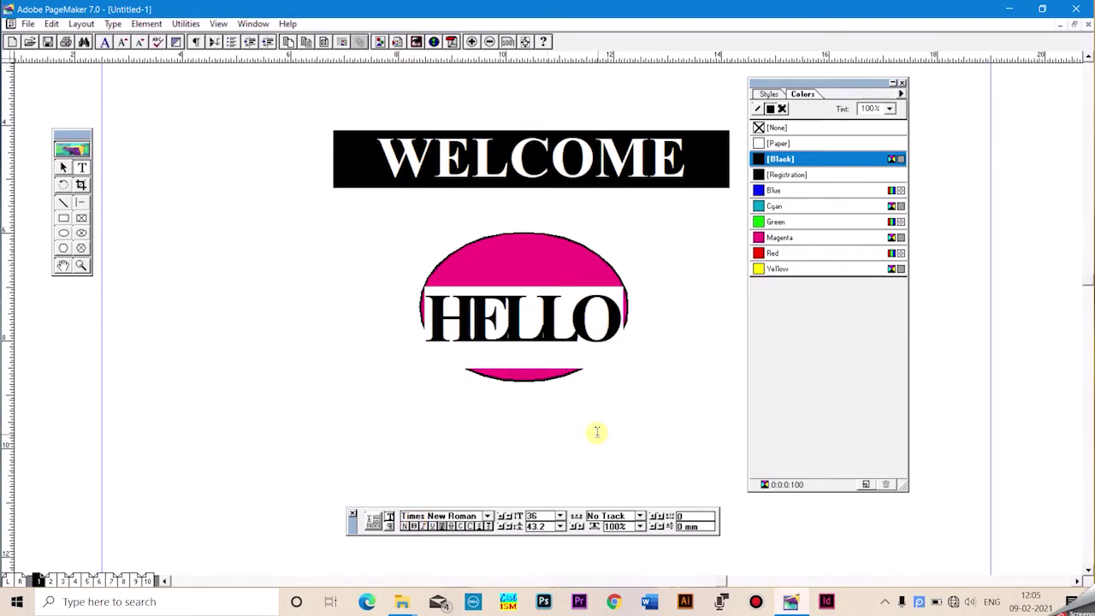
Reduce the HELLO text size to 30 pt.
click(572, 330)
double_click(596, 338)
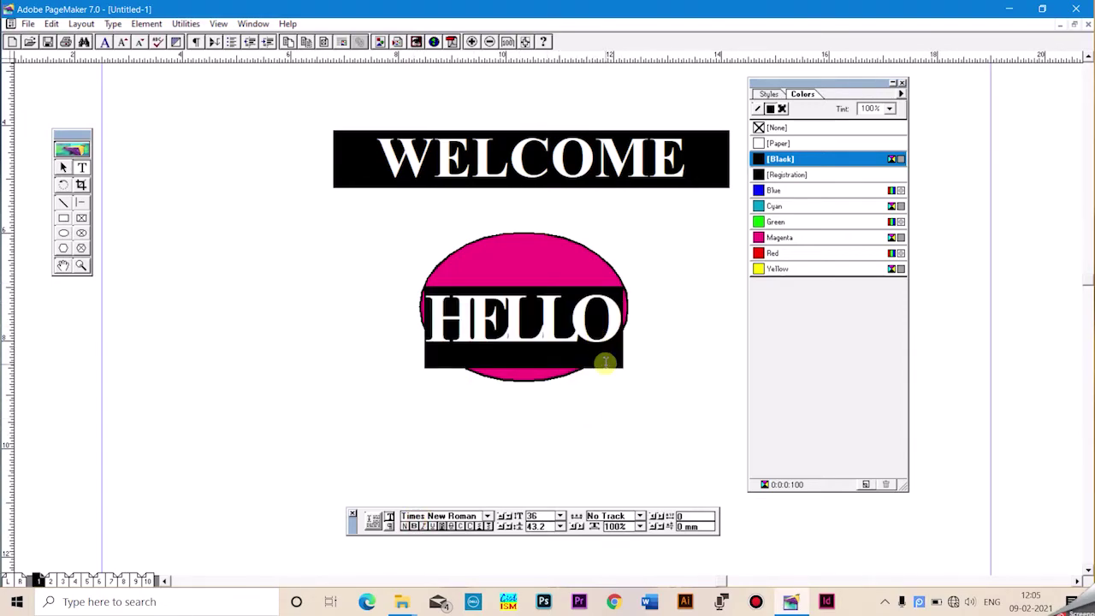
click(558, 517)
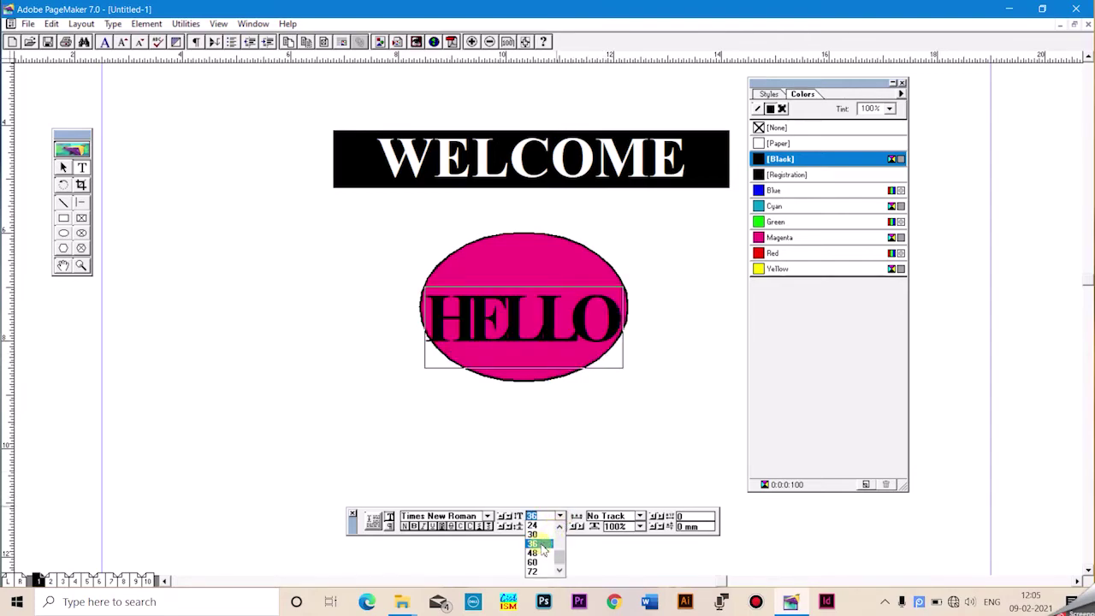
click(534, 535)
click(589, 314)
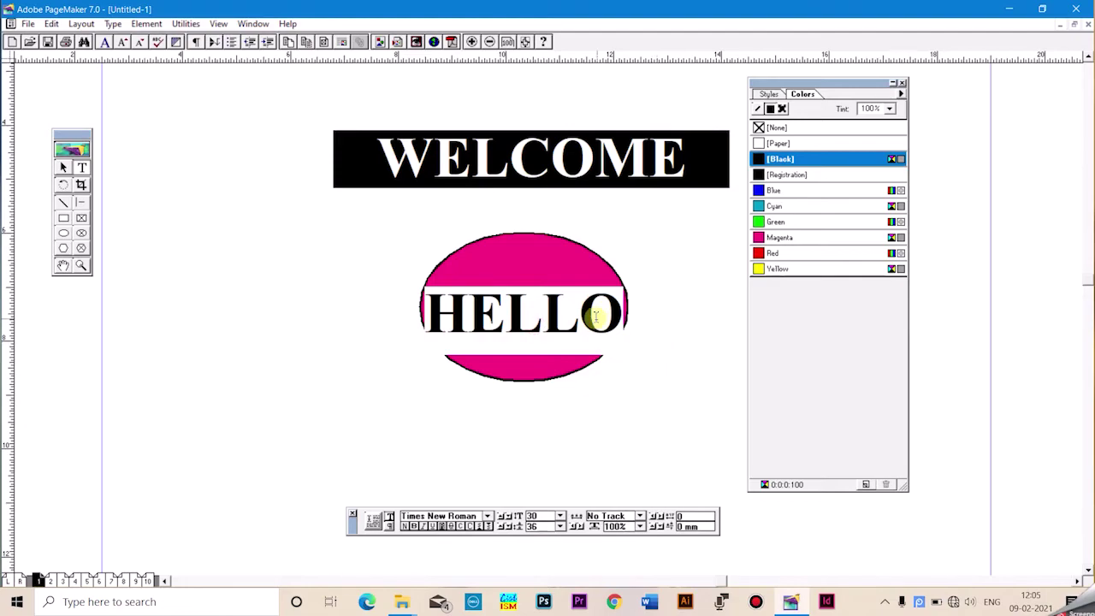
click(555, 399)
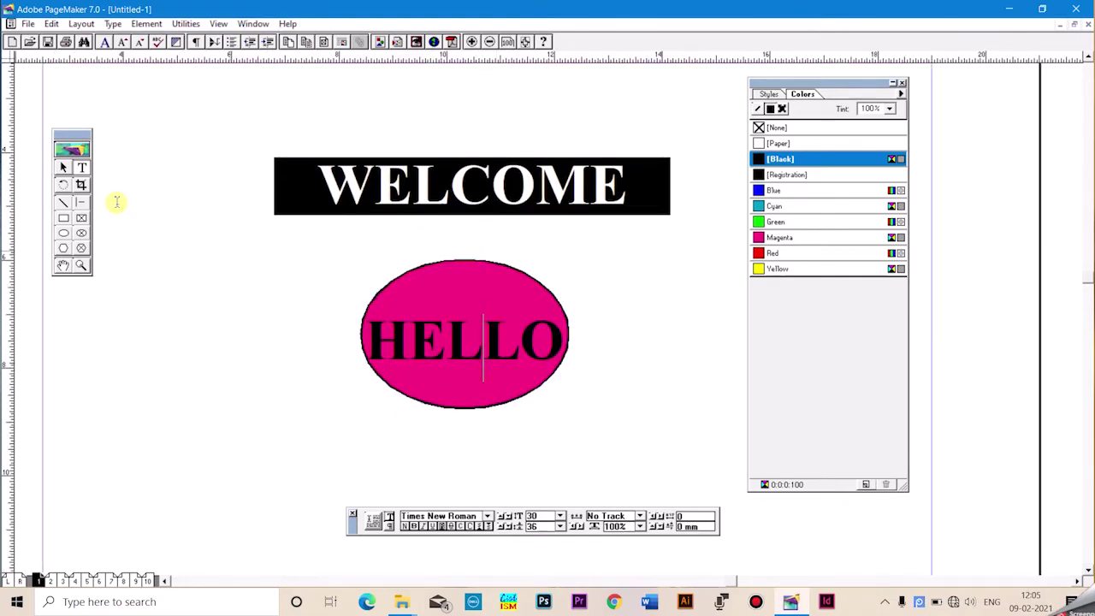
Move the HELLO text block slightly higher within the magenta ellipse and deselect it.
click(64, 168)
click(469, 355)
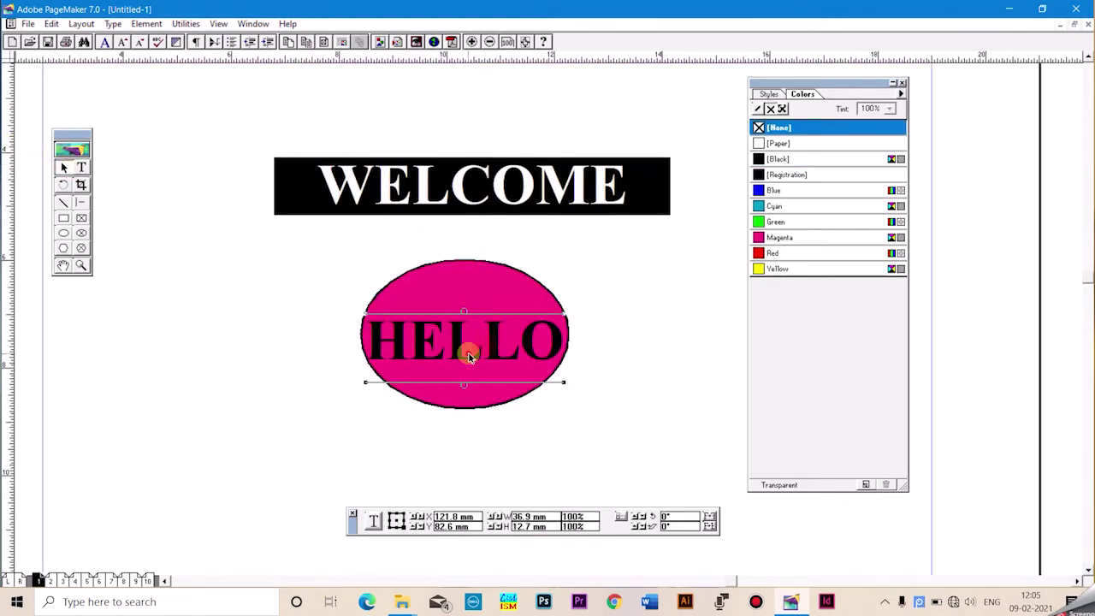
drag(469, 355, 488, 342)
click(634, 351)
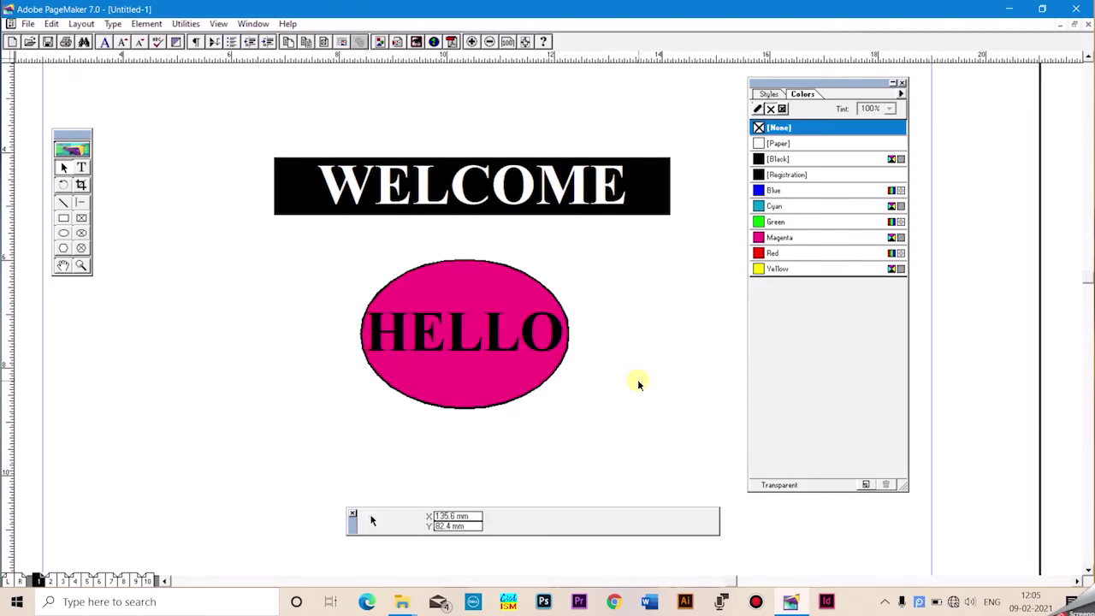
Change the HELLO text on the magenta ellipse to the Paper color.
click(82, 168)
click(517, 333)
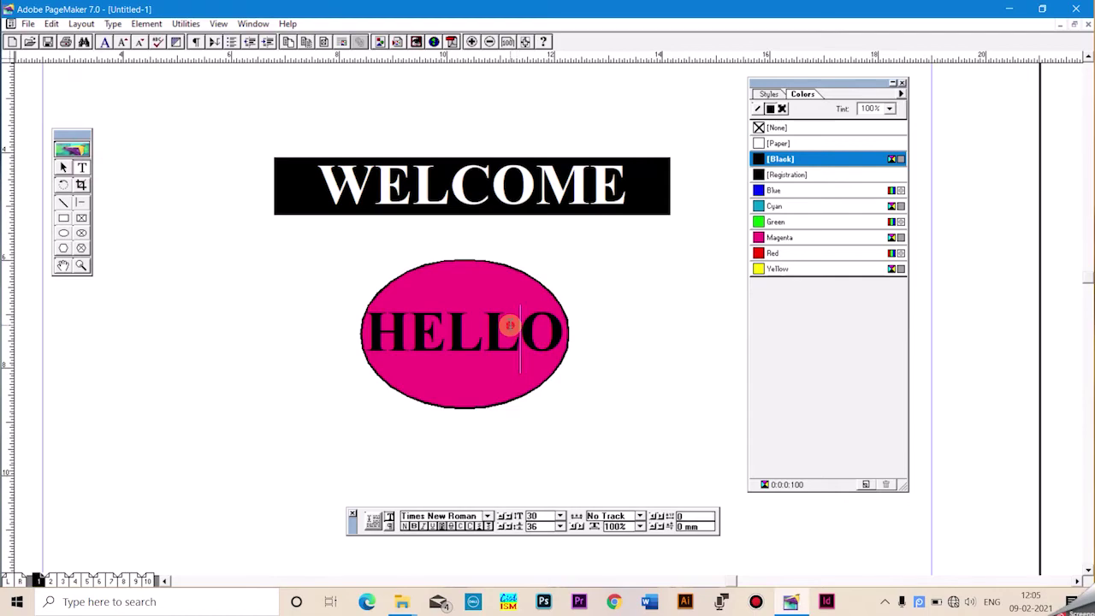
double_click(446, 365)
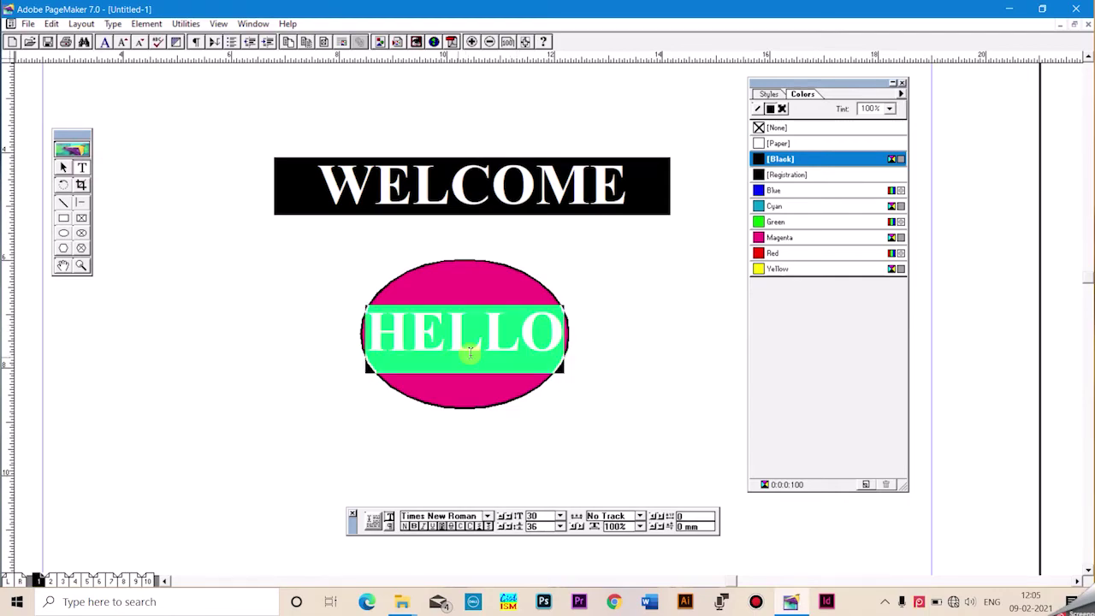
click(758, 144)
click(460, 346)
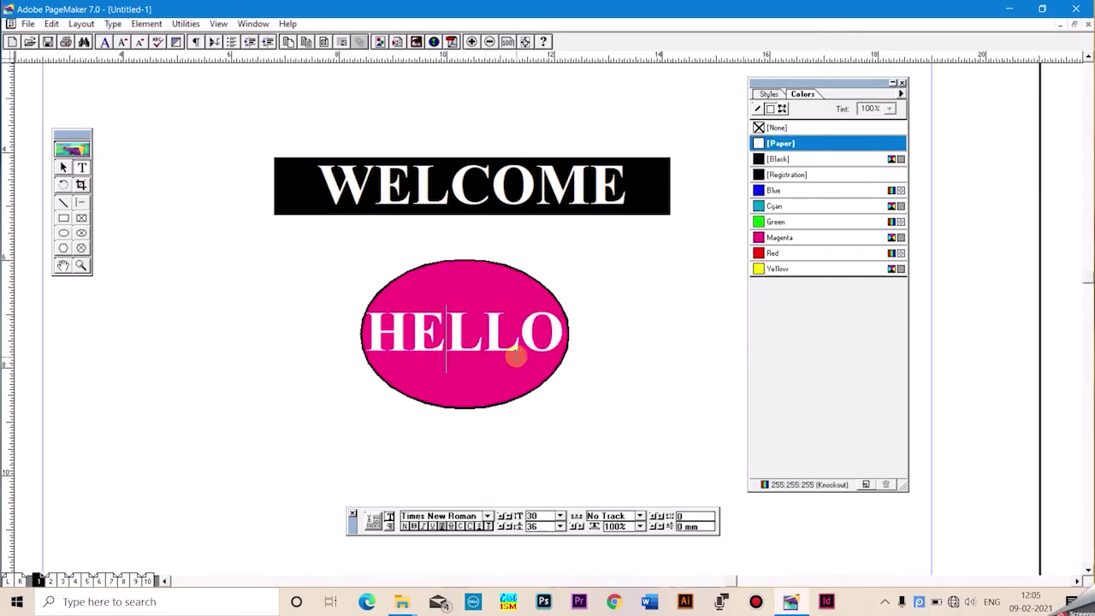
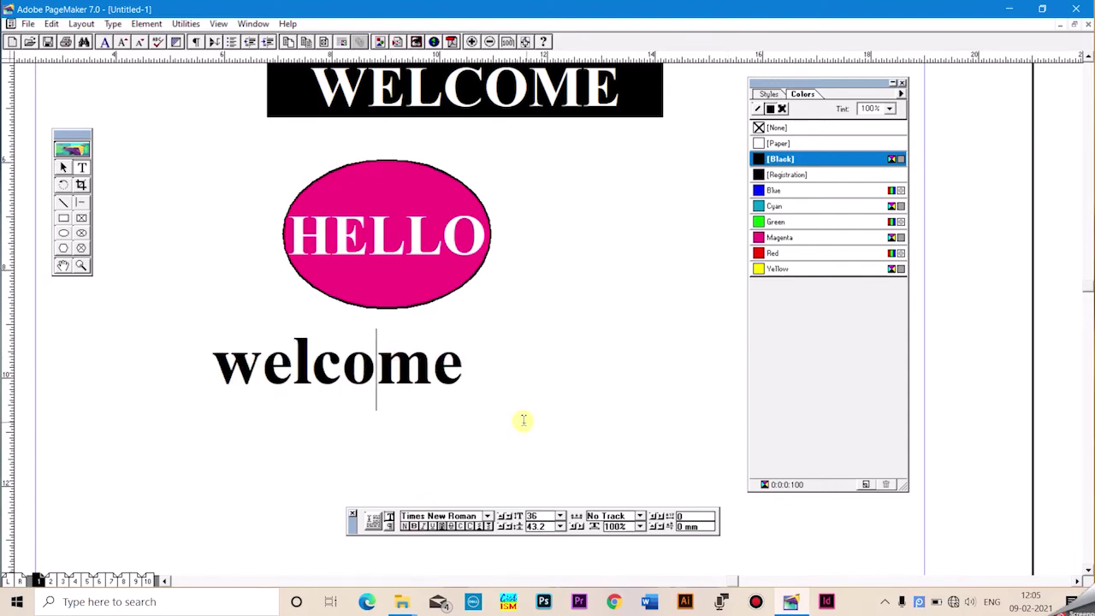
Select the entire lowercase welcome text below the ellipse and color it Yellow.
key(ctrl+a)
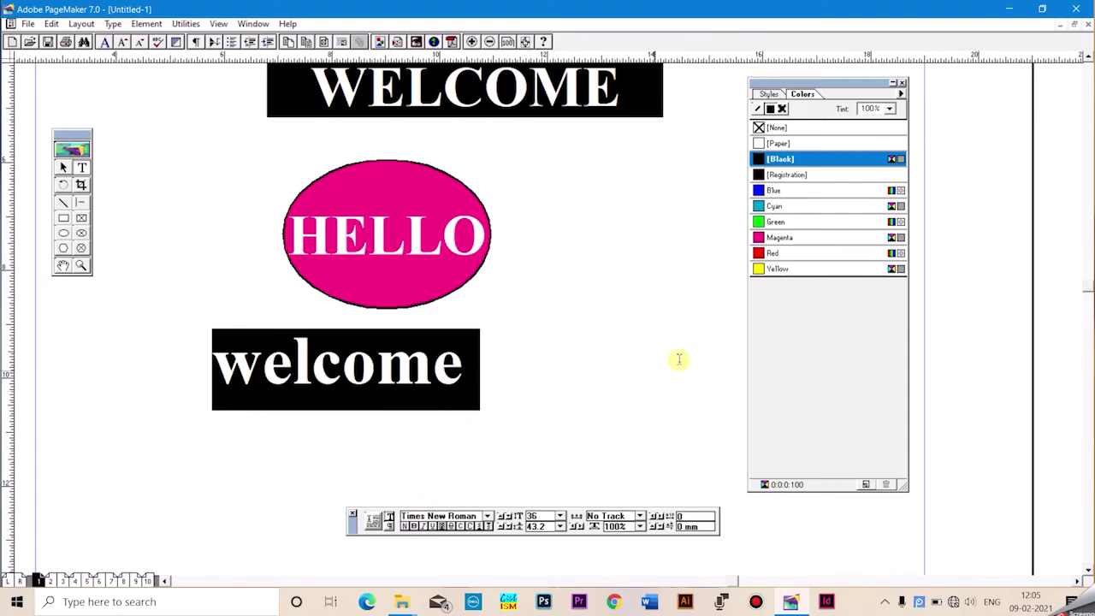
click(761, 270)
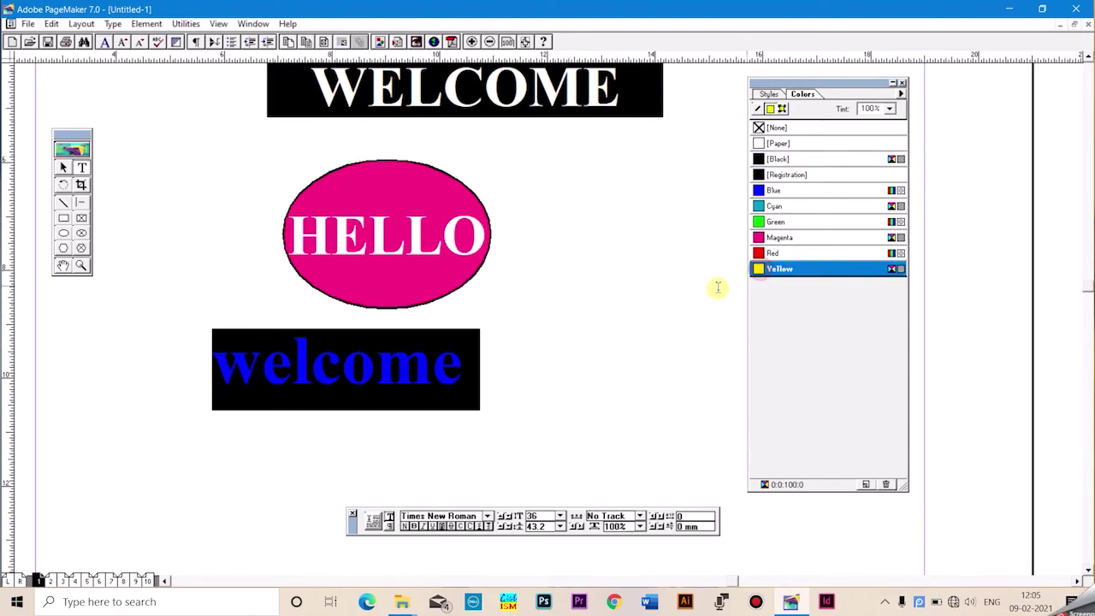
click(634, 390)
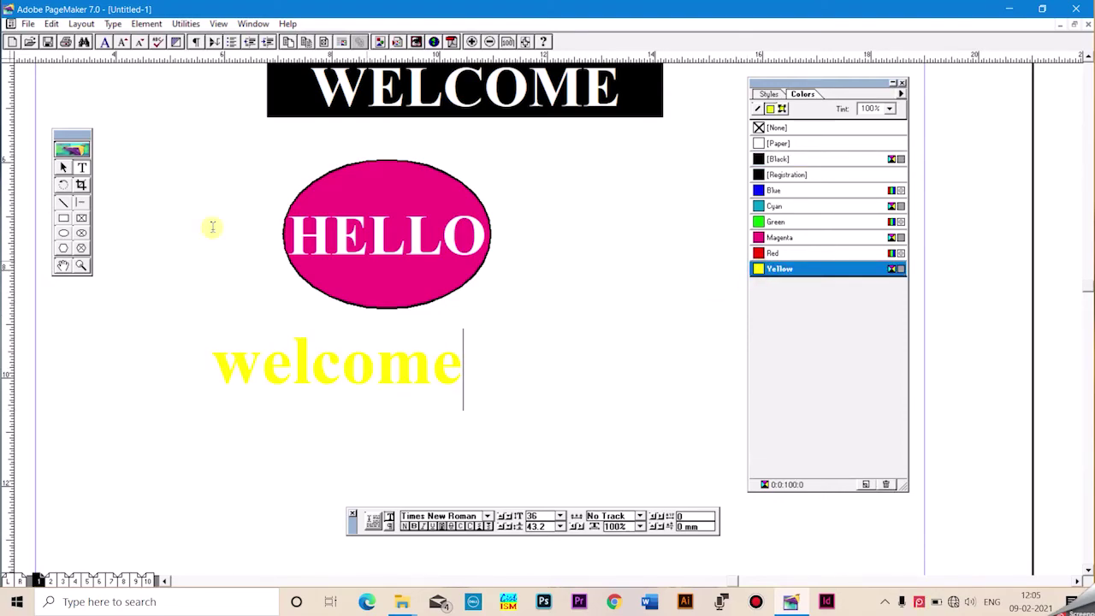
Duplicate the yellow welcome text block and place the copy just below the original.
click(63, 167)
click(369, 381)
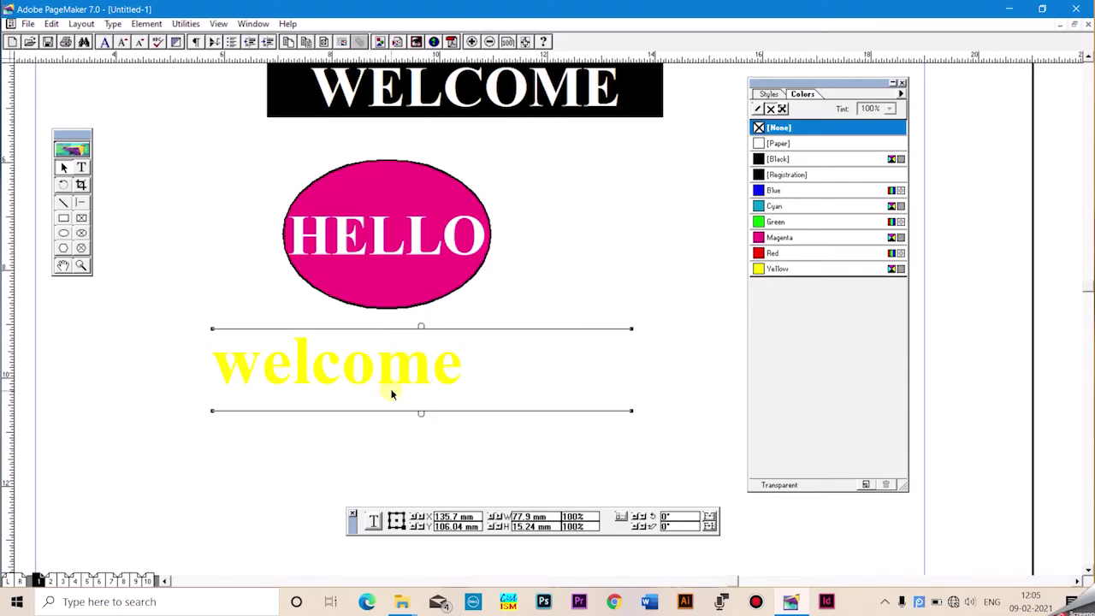
drag(395, 369, 408, 448)
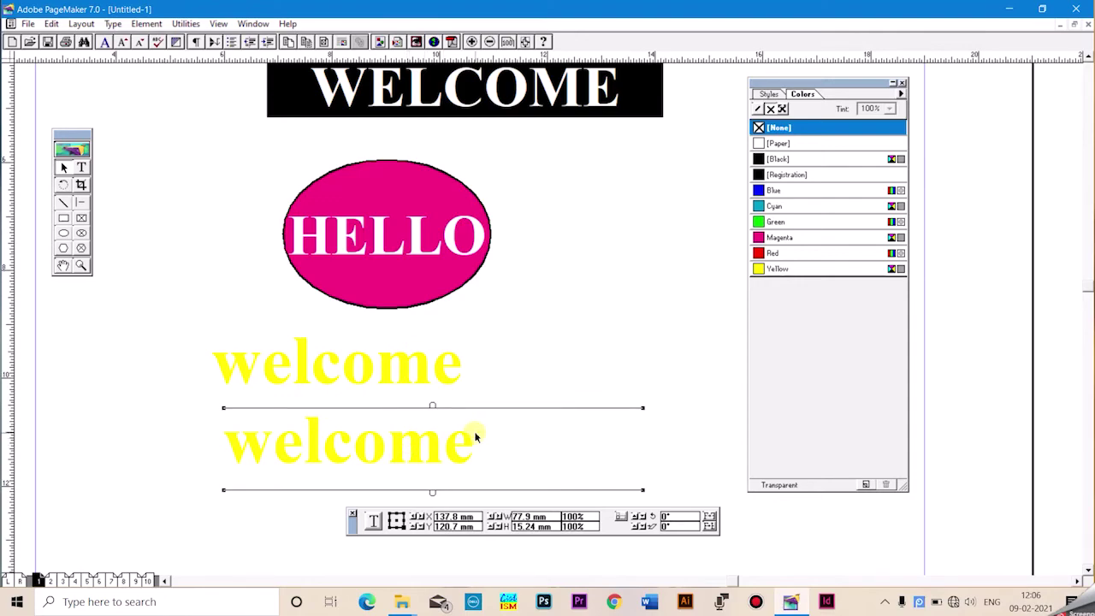
Copy and paste the upper yellow welcome text block and move the new copy to the right of the two existing ones.
click(189, 213)
click(343, 354)
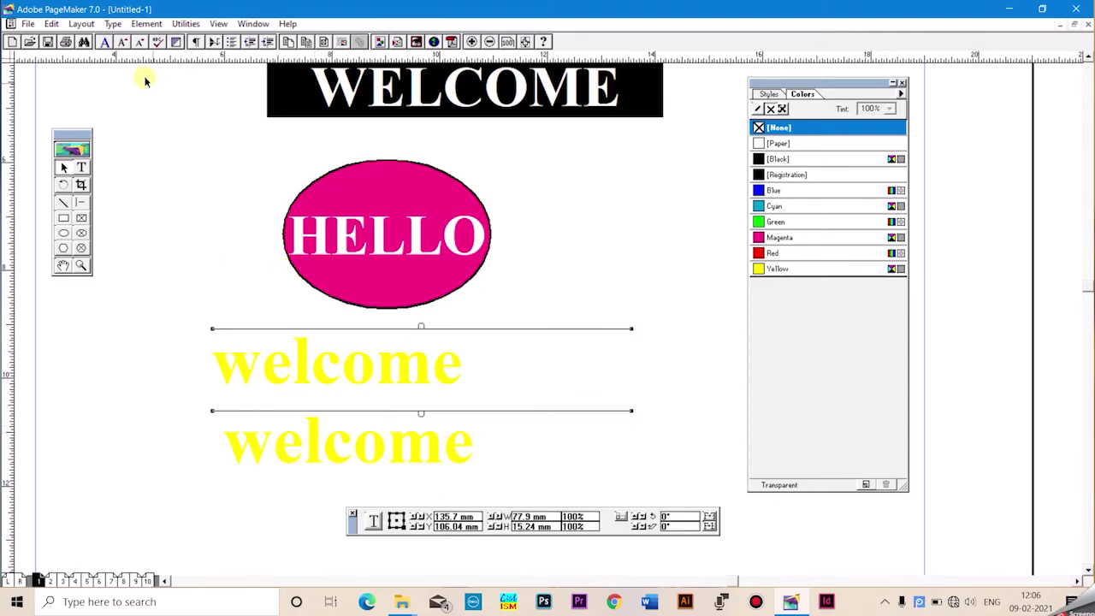
click(51, 24)
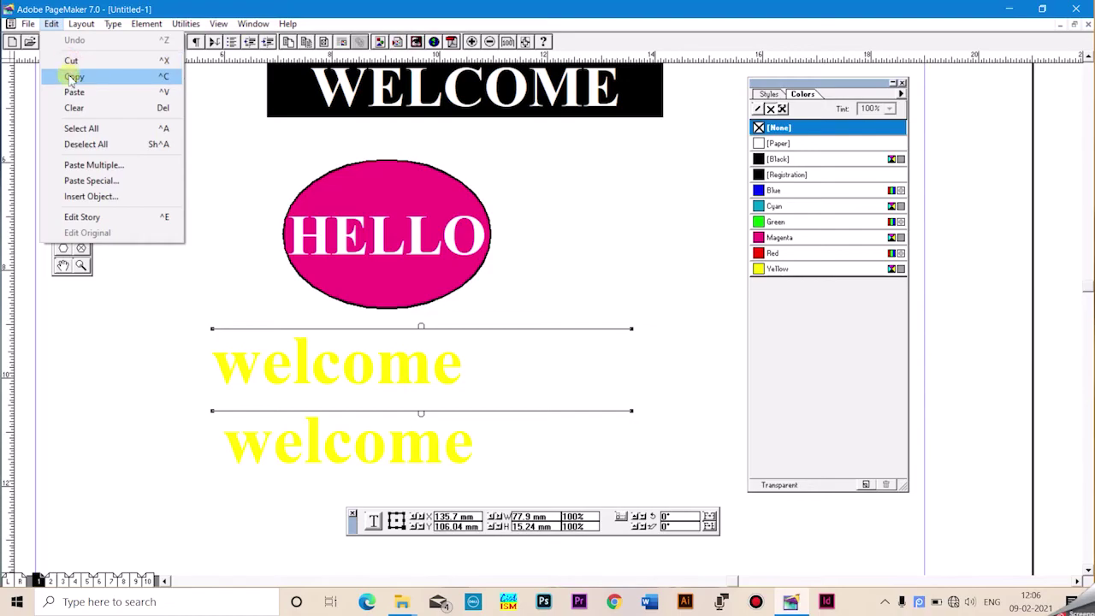
click(72, 76)
click(51, 23)
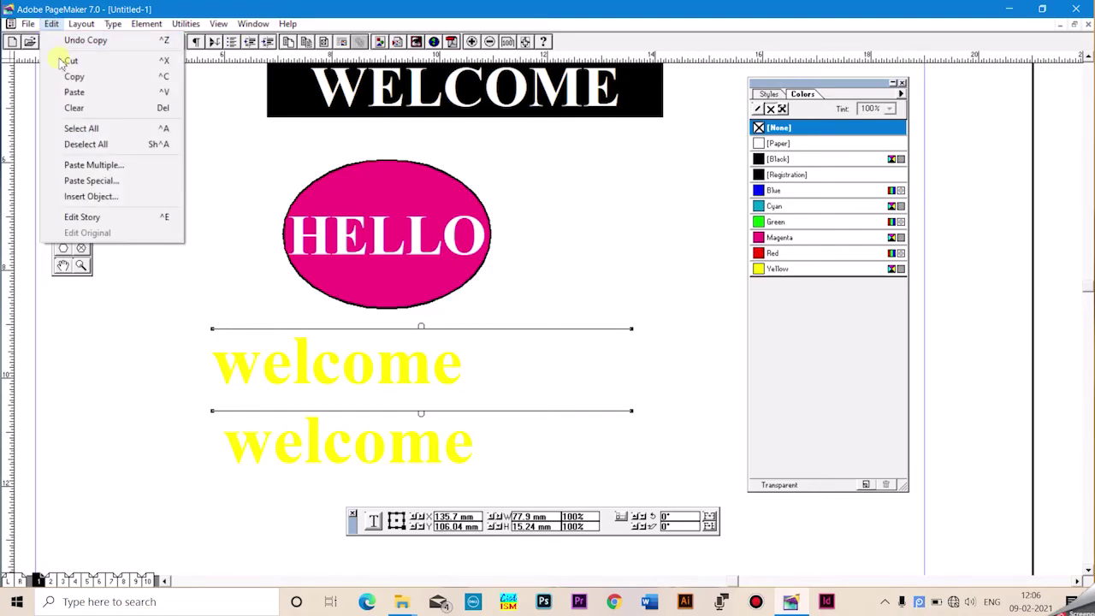
click(72, 91)
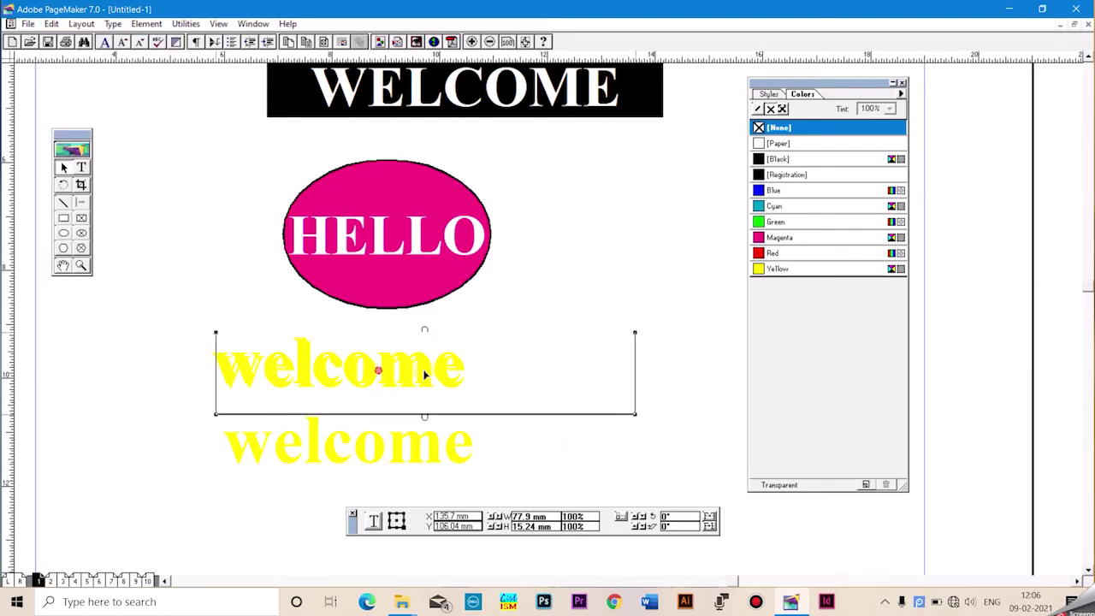
drag(428, 372, 598, 419)
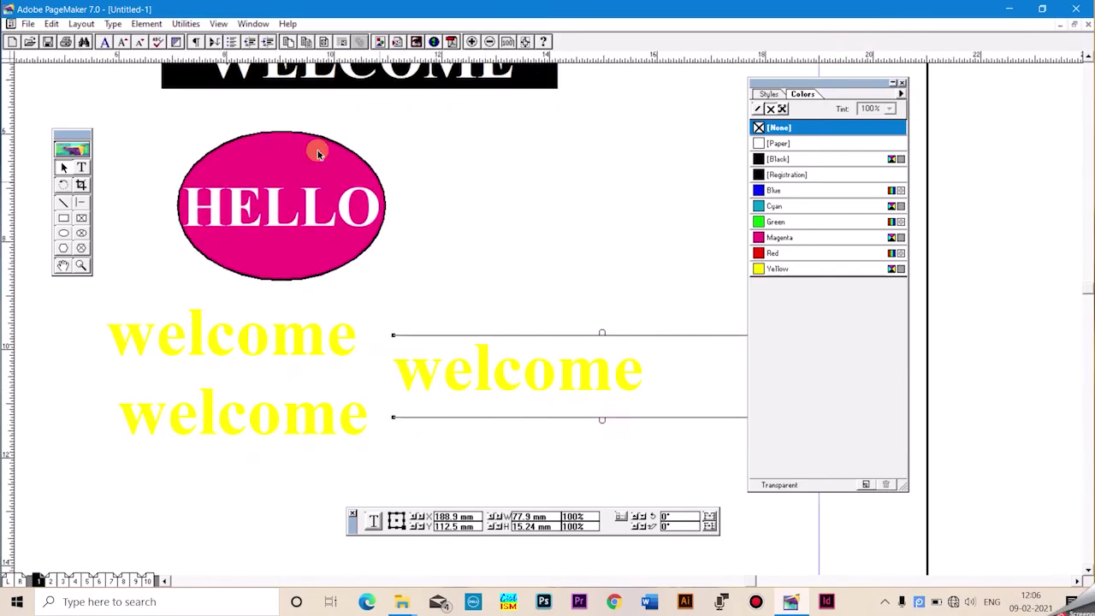
Recolor the right-hand welcome text, trying Magenta before settling on Green.
click(81, 167)
click(558, 371)
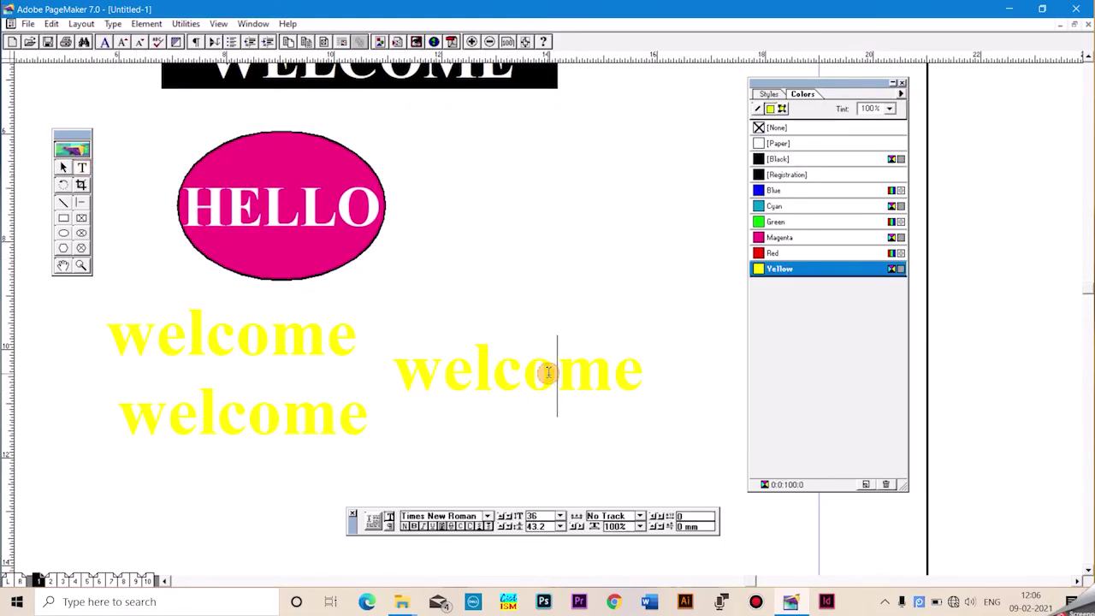
double_click(543, 371)
click(779, 238)
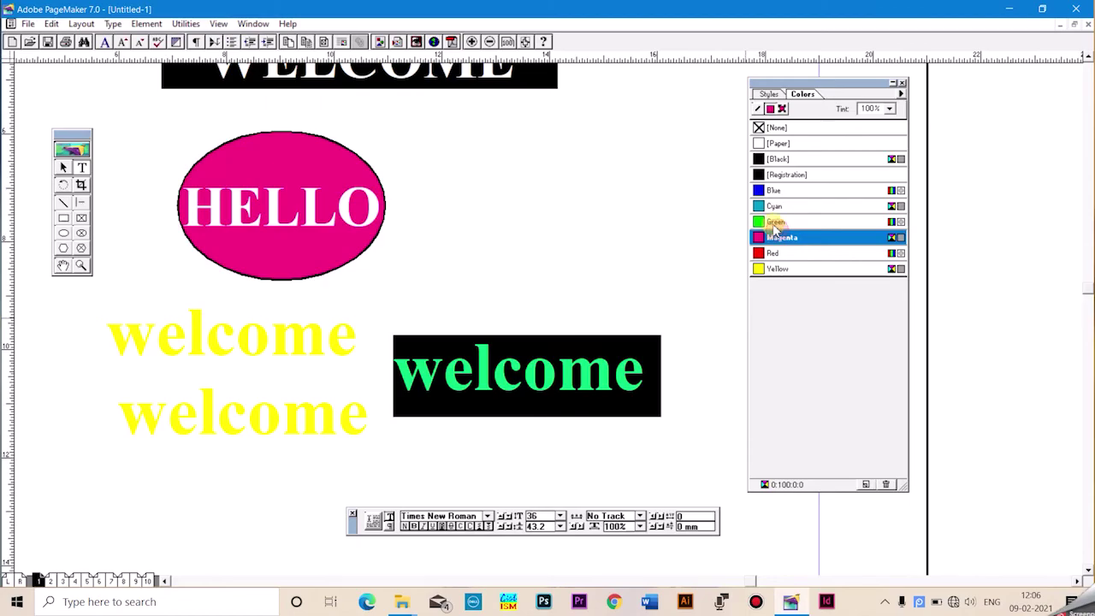
click(776, 221)
click(579, 339)
scroll(384, 433, up, 2)
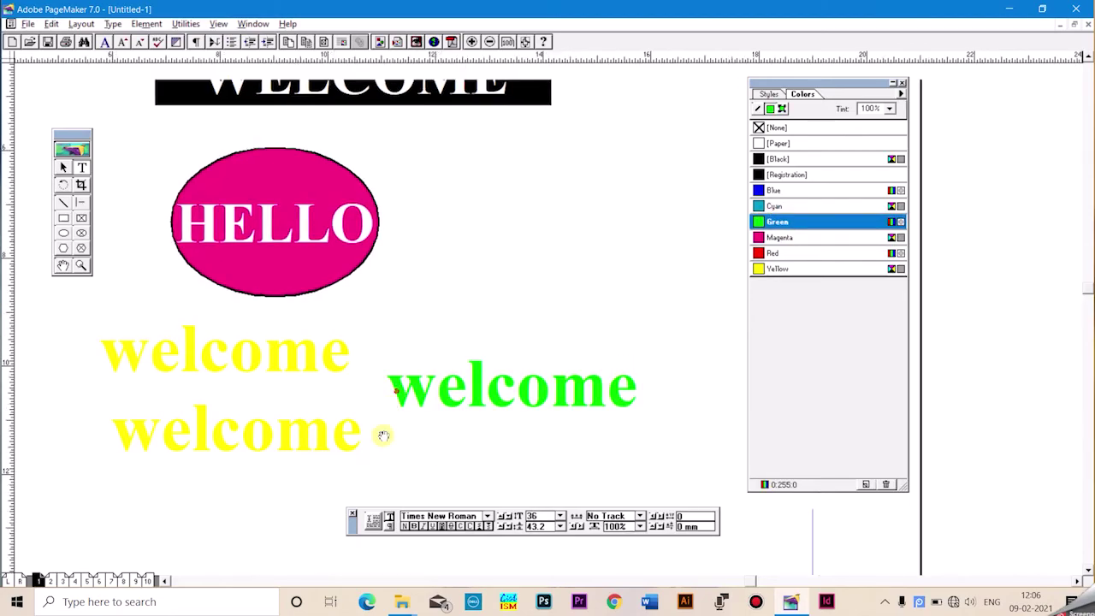
Draw a starburst polygon about 30 mm wide and 24 mm high above the green welcome text and fill it with Blue.
click(63, 168)
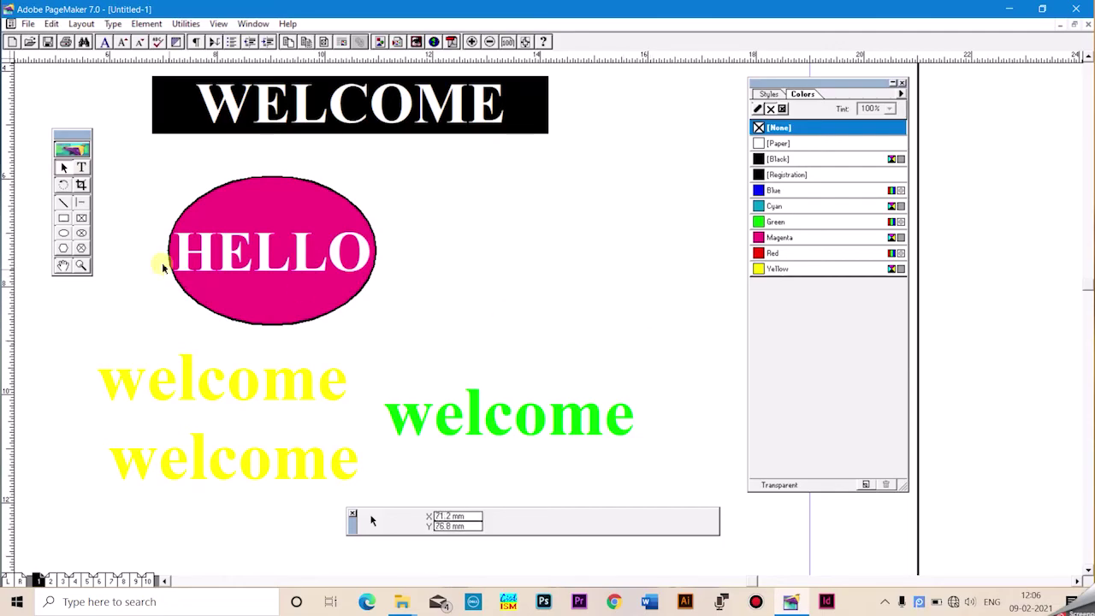
click(63, 248)
drag(525, 230, 690, 356)
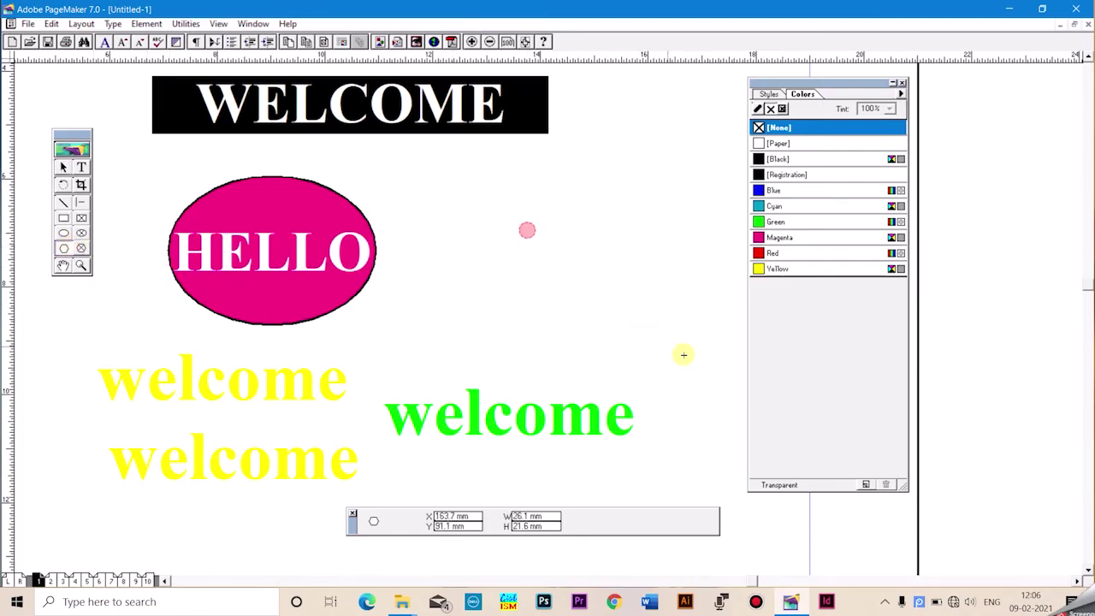
click(775, 253)
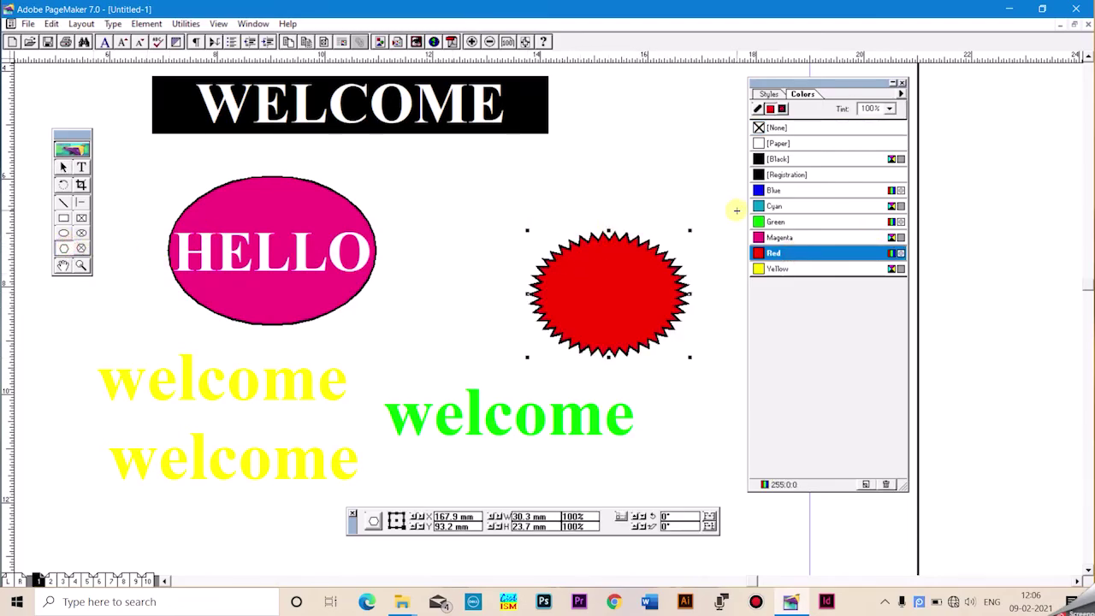
click(764, 206)
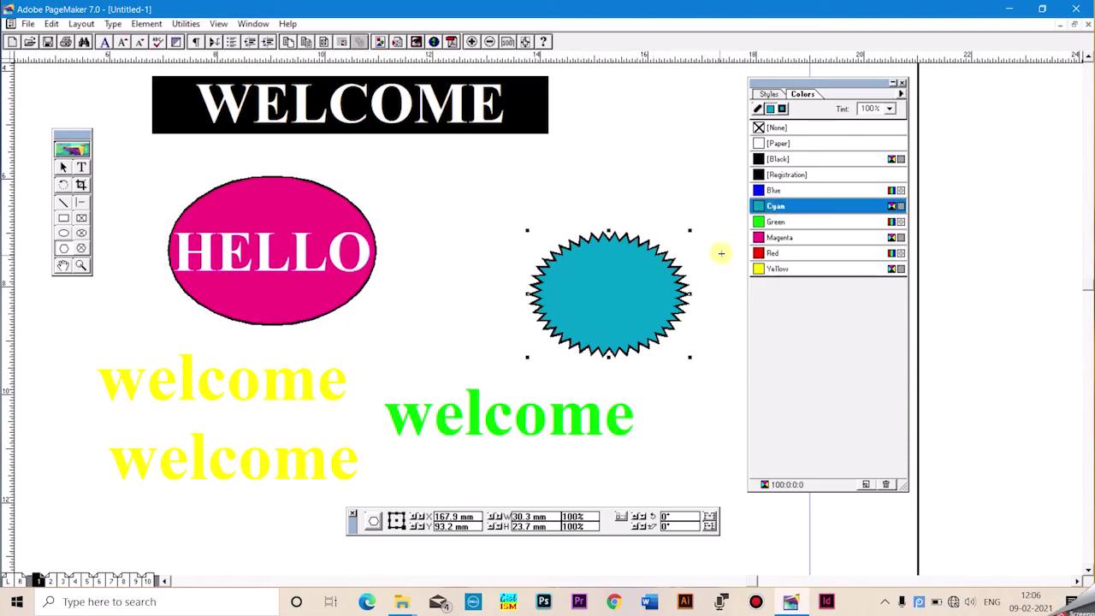
click(772, 190)
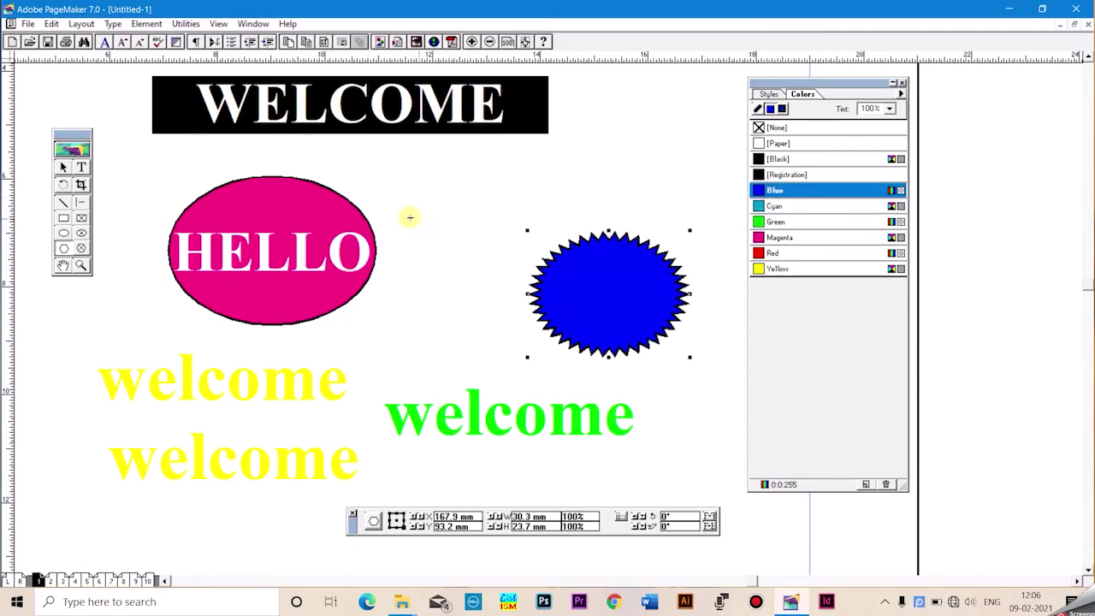
Draw a second starburst about 22 mm wide and 26 mm high between the ellipse and the blue starburst, filled with Magenta.
drag(396, 205, 517, 347)
click(778, 237)
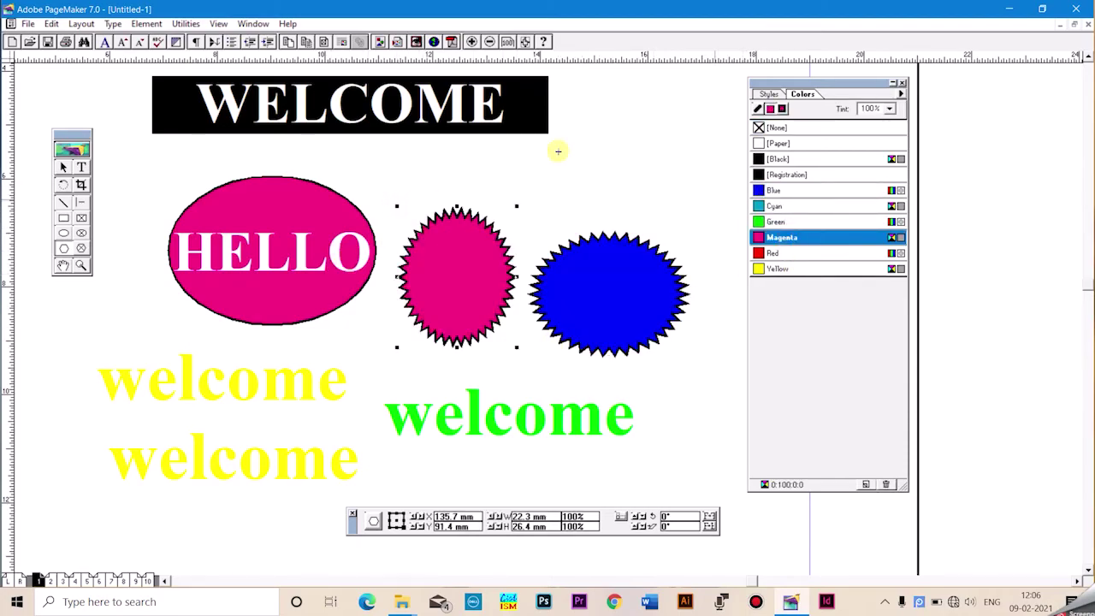
Try a 5 pt thick-and-thin stroke and a 4 pt dotted stroke on the magenta starburst.
click(64, 167)
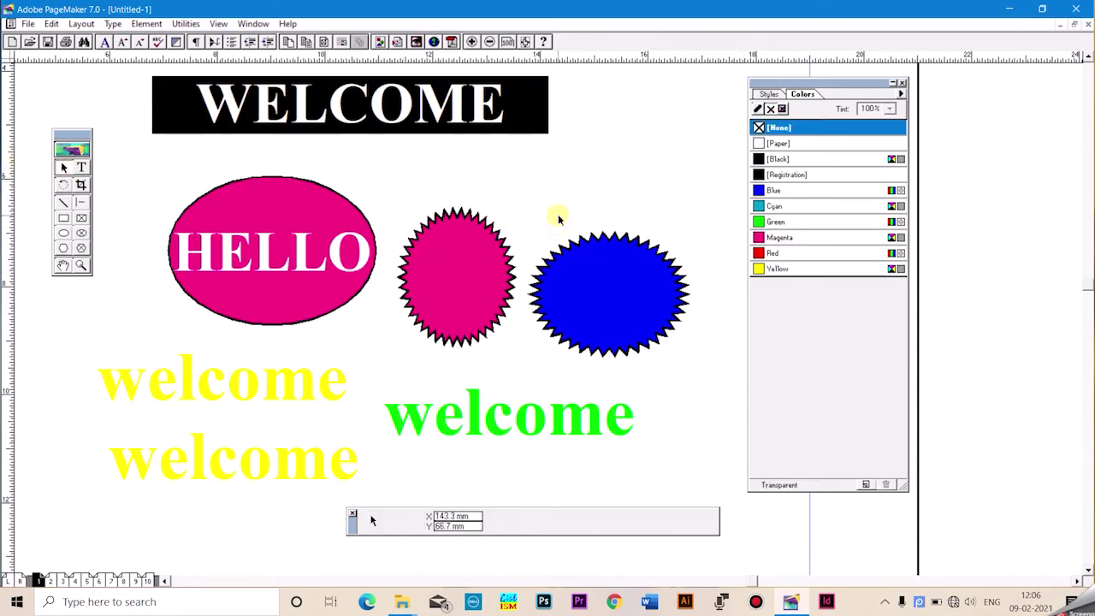
click(463, 211)
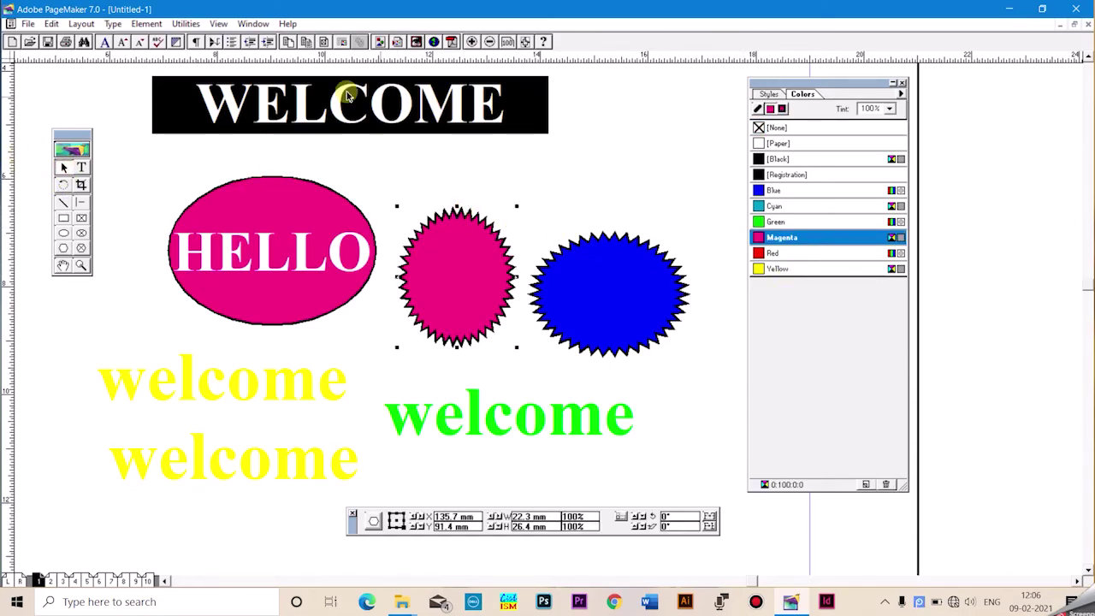
click(146, 23)
mouse_move(154, 56)
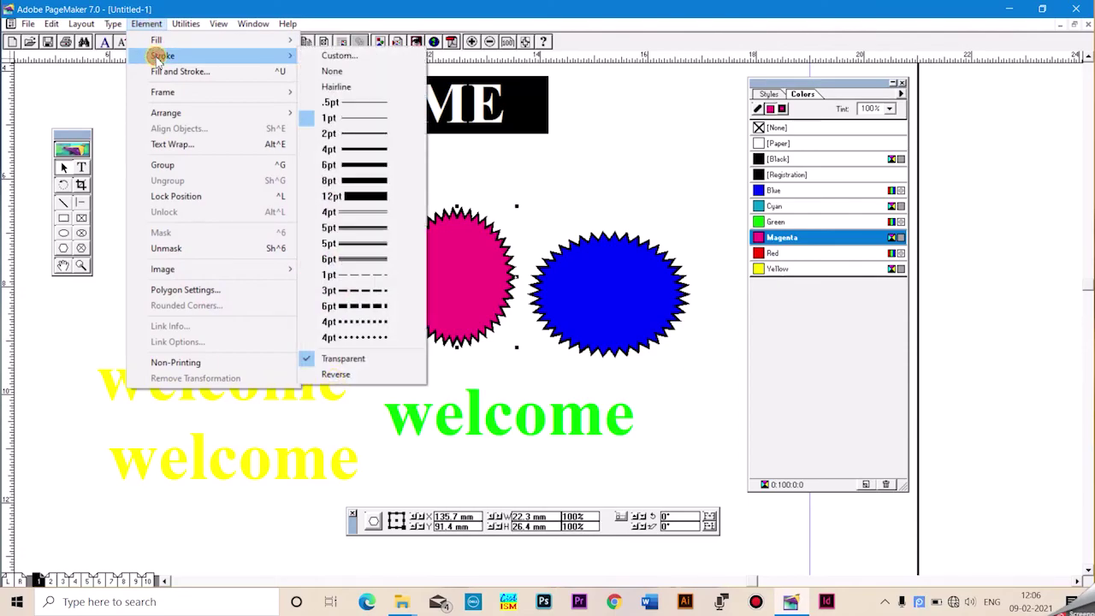
click(379, 245)
click(147, 23)
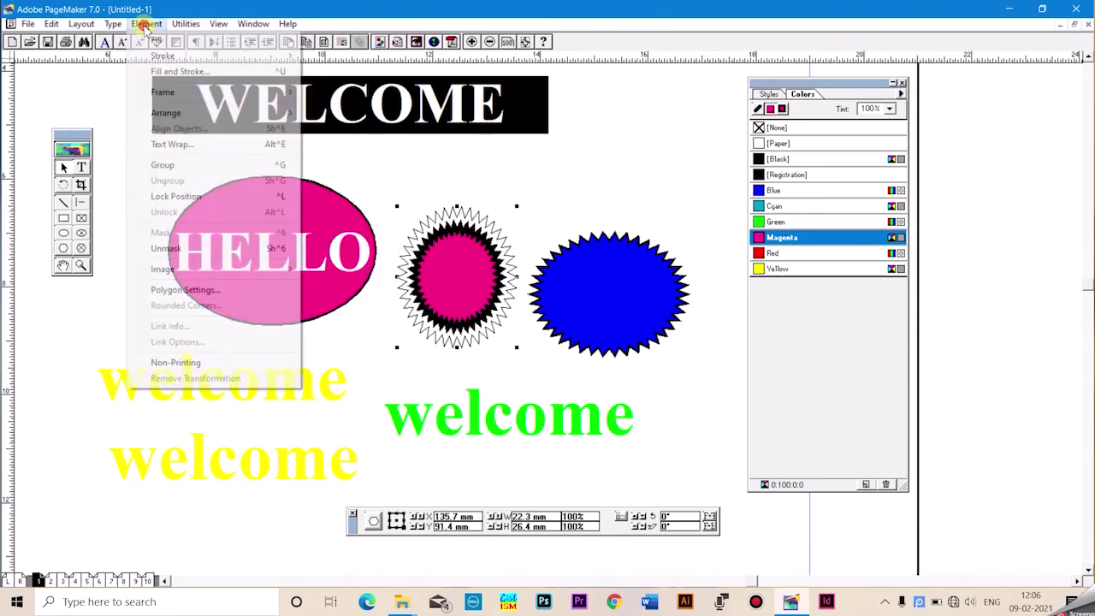
mouse_move(175, 55)
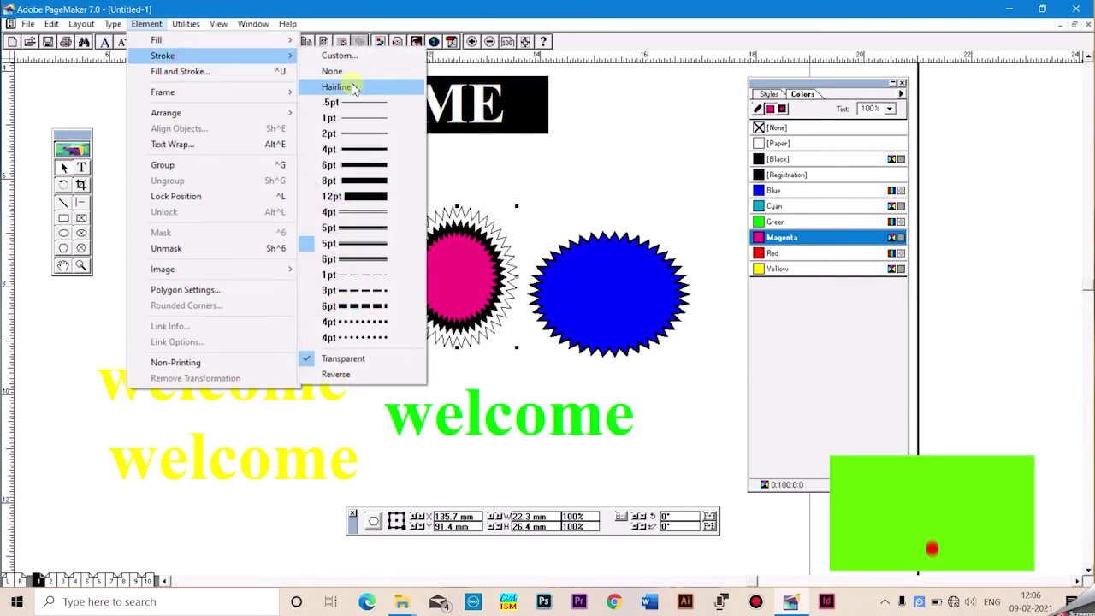
click(355, 322)
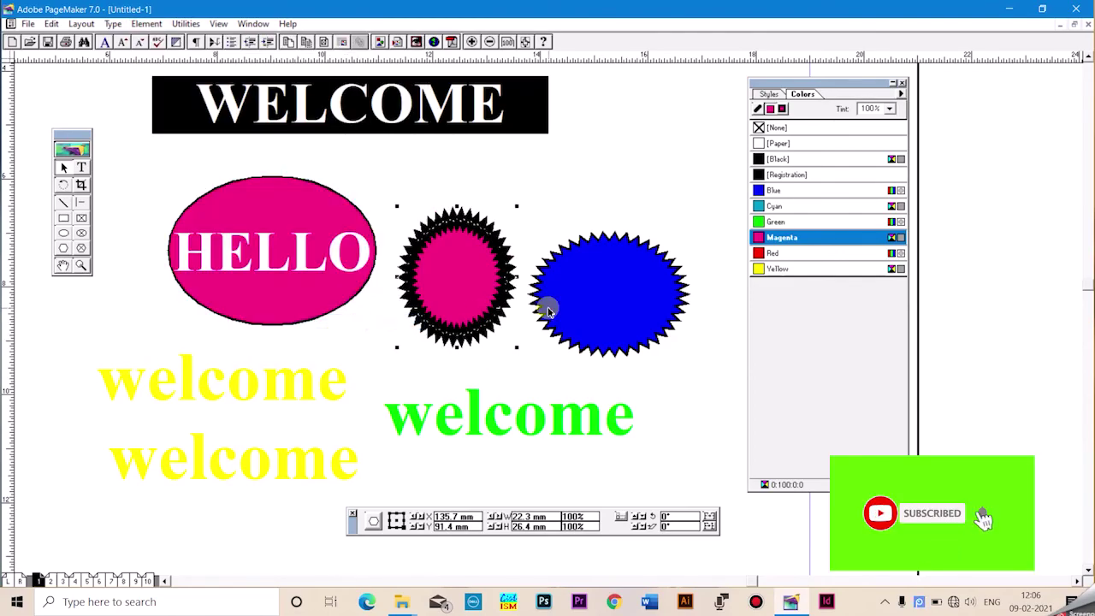
Apply a dashed stroke to the magenta starburst.
click(146, 23)
mouse_move(175, 55)
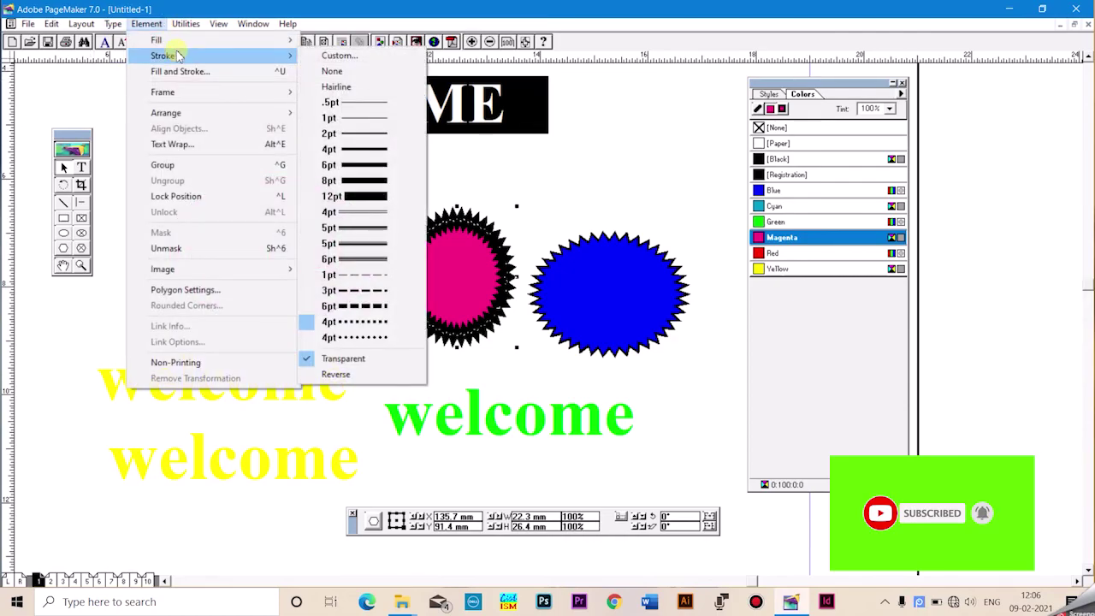
click(357, 296)
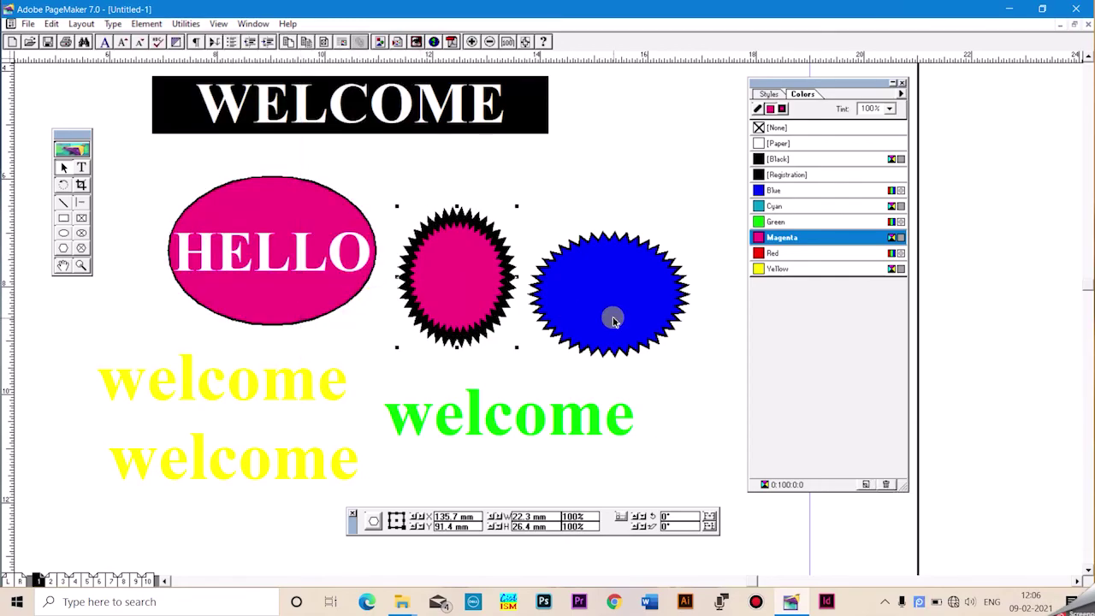
click(209, 195)
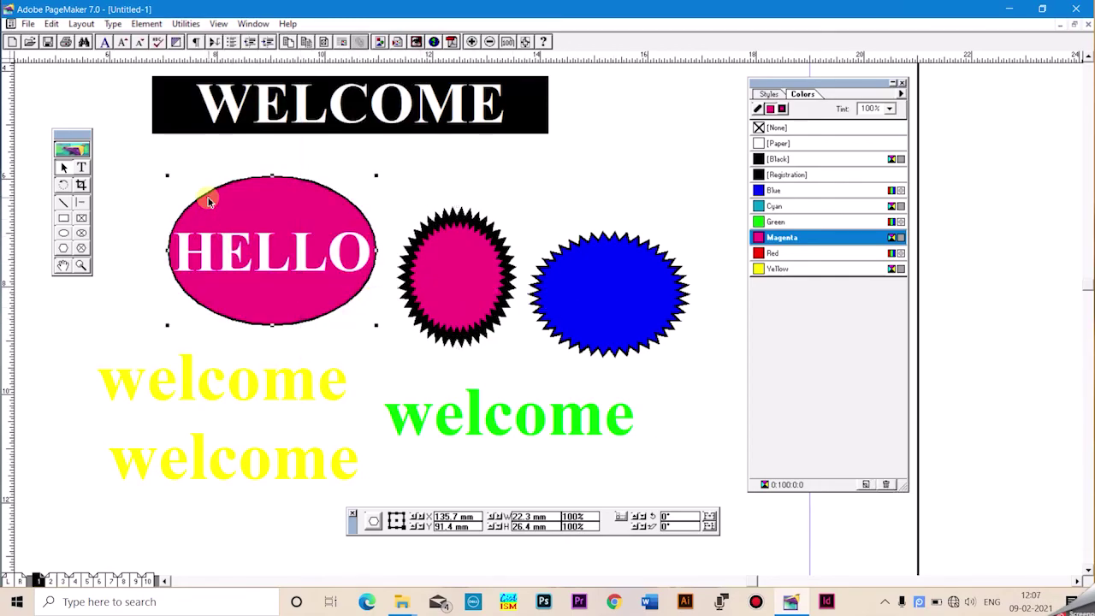
Draw a diagonal line about 52 mm long rising to the right above the starbursts and color it Red.
click(64, 203)
drag(676, 132, 402, 214)
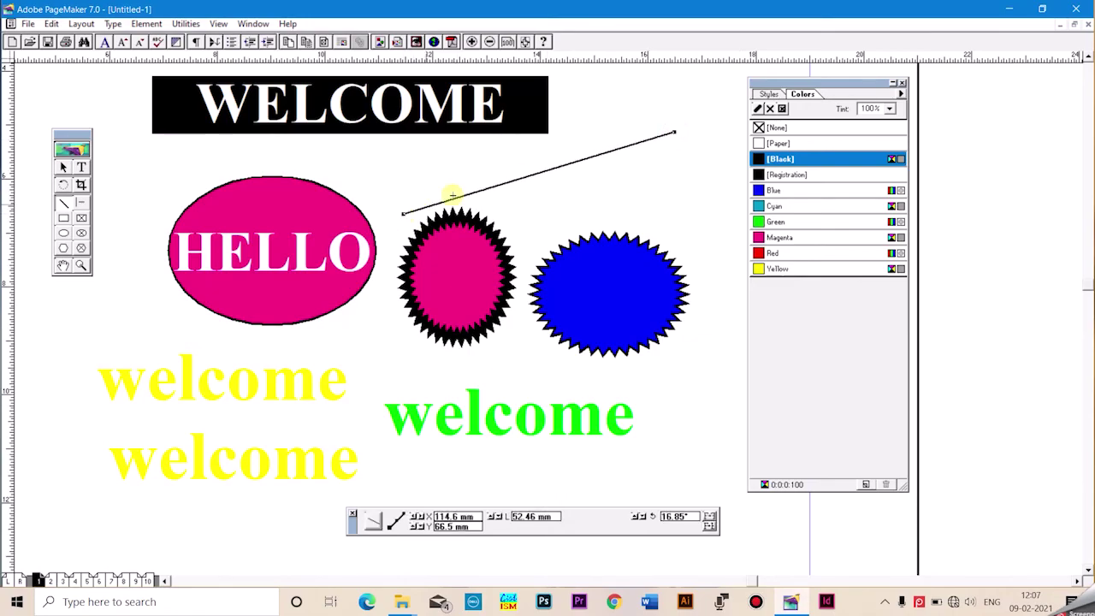
click(774, 252)
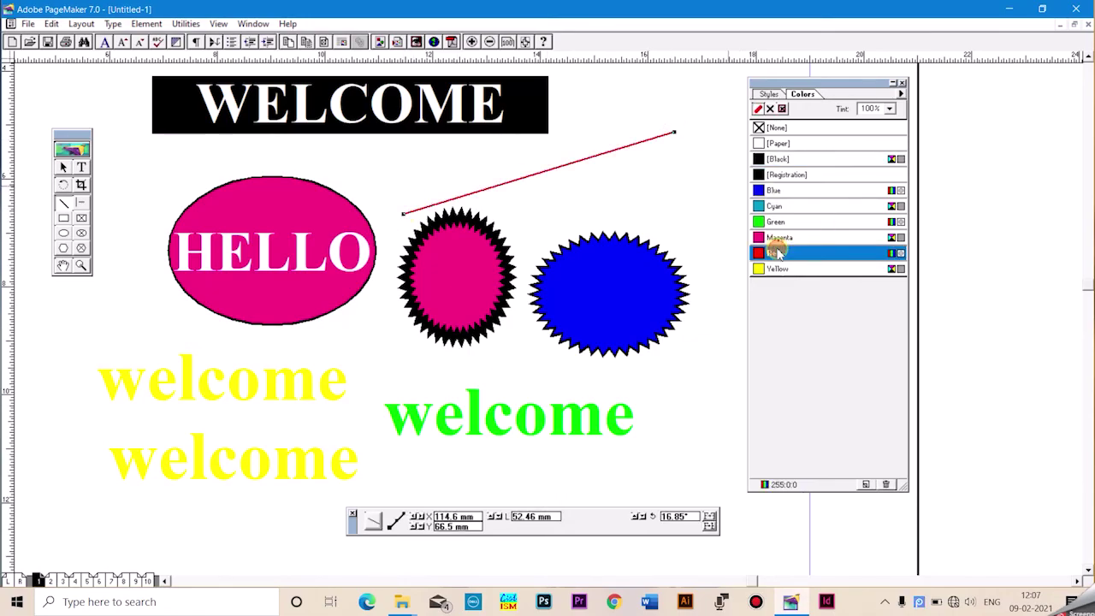
Give the red diagonal line a 4 pt double-line stroke.
click(146, 23)
mouse_move(163, 56)
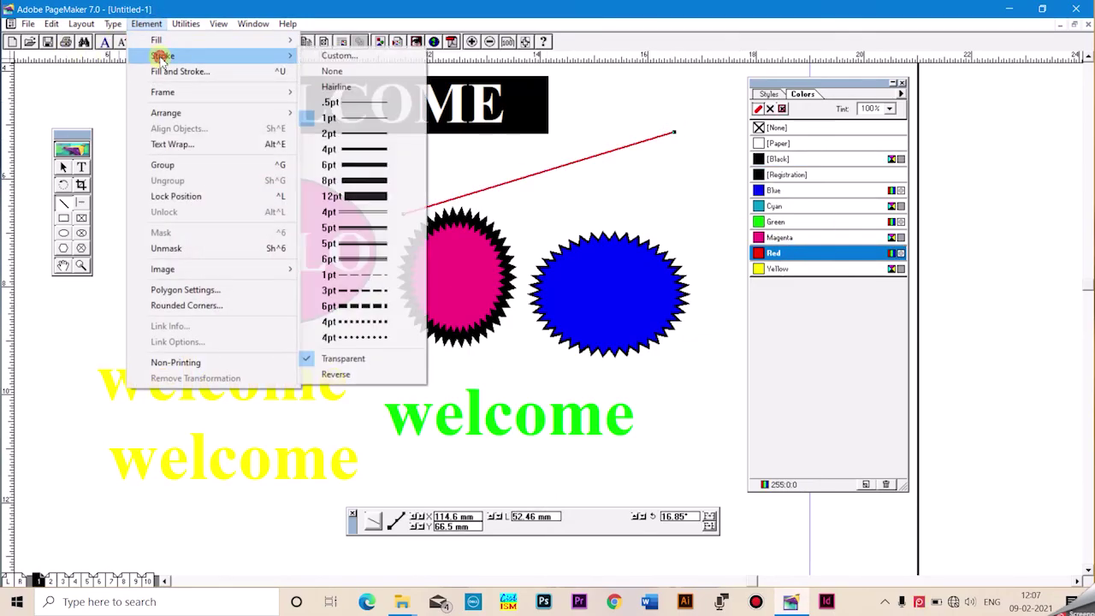
click(355, 214)
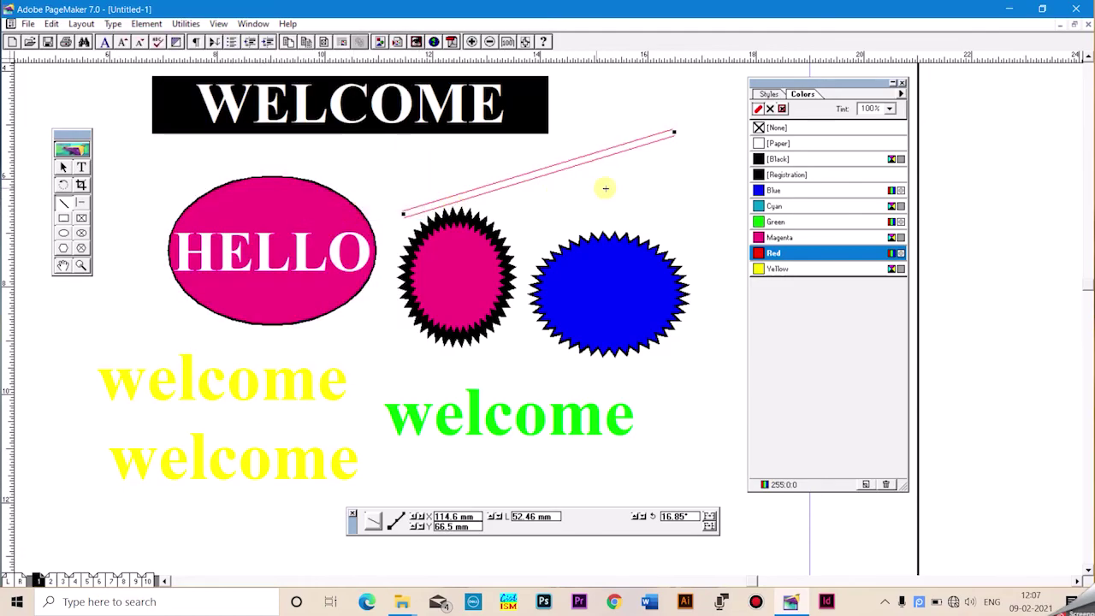
click(186, 23)
mouse_move(158, 28)
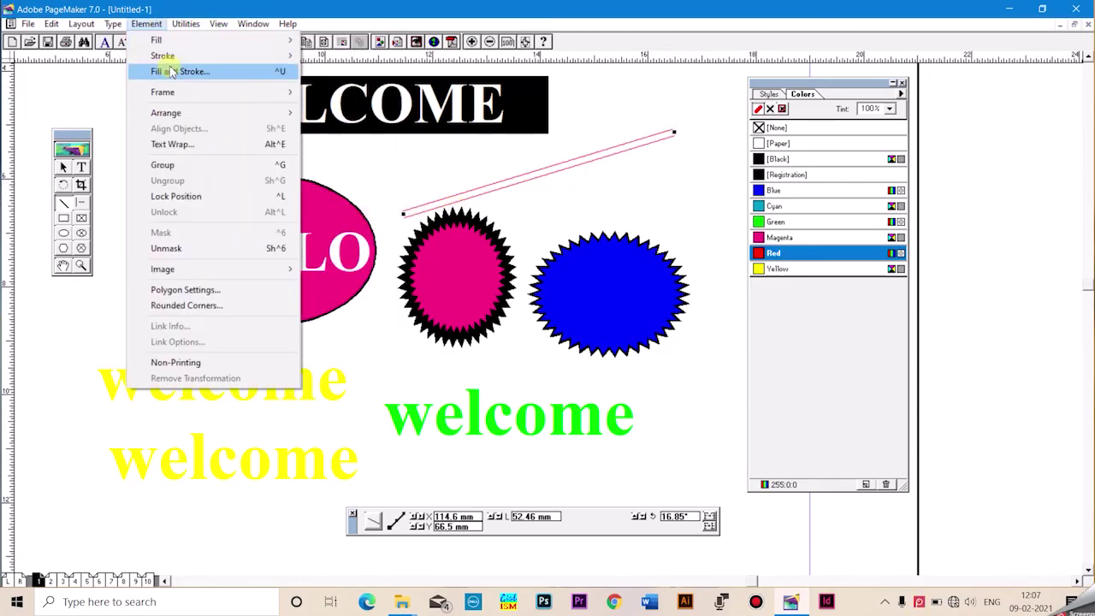
click(644, 256)
Fit the whole page in view, select all the objects on it together, and deselect them.
key(ctrl+0)
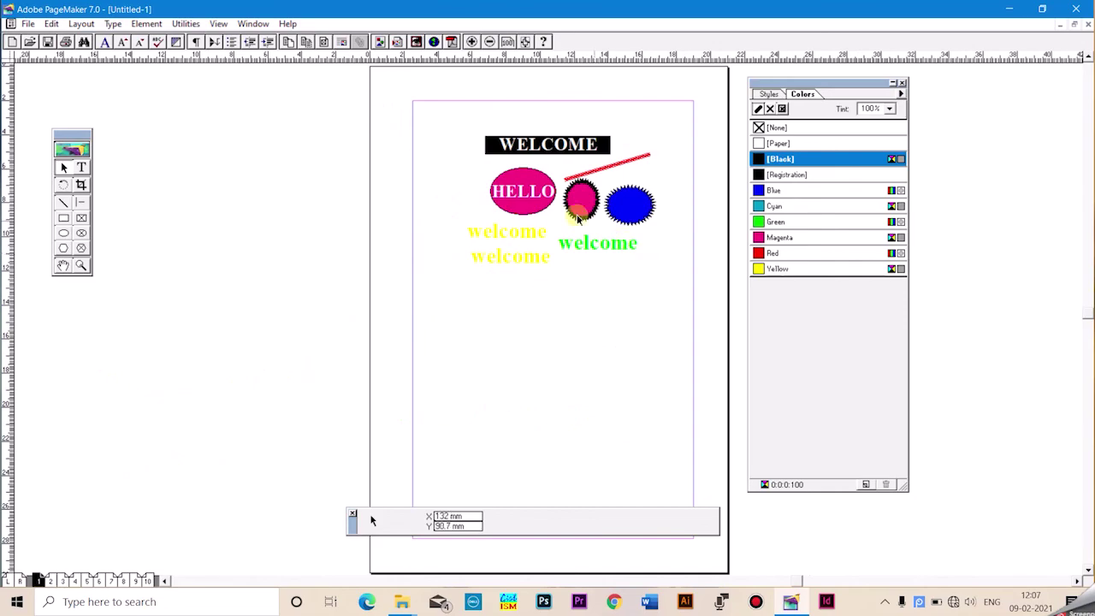
drag(373, 124, 719, 287)
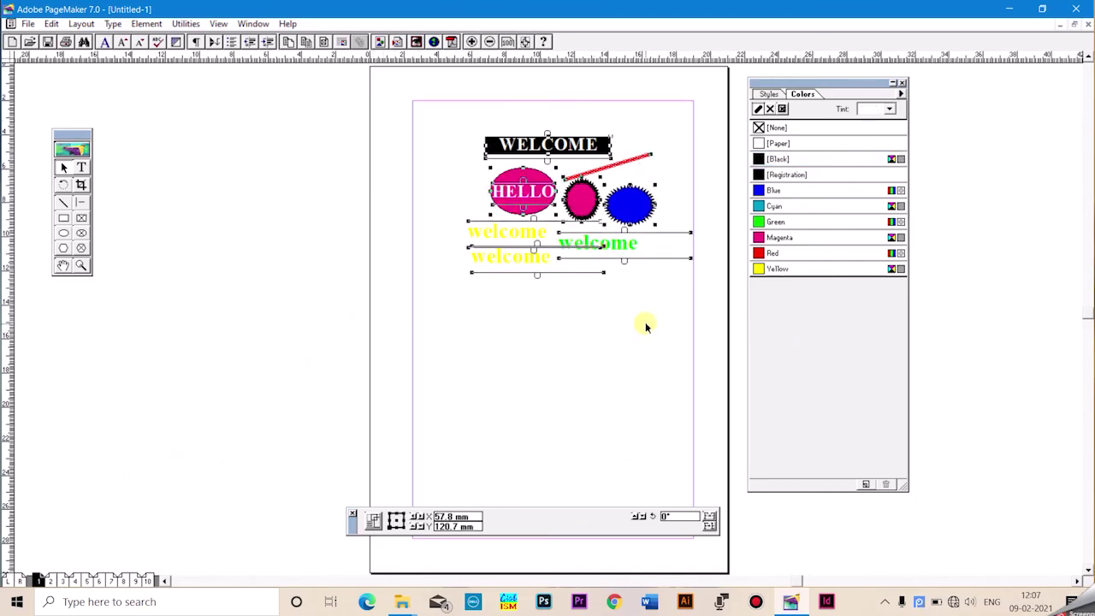
click(622, 386)
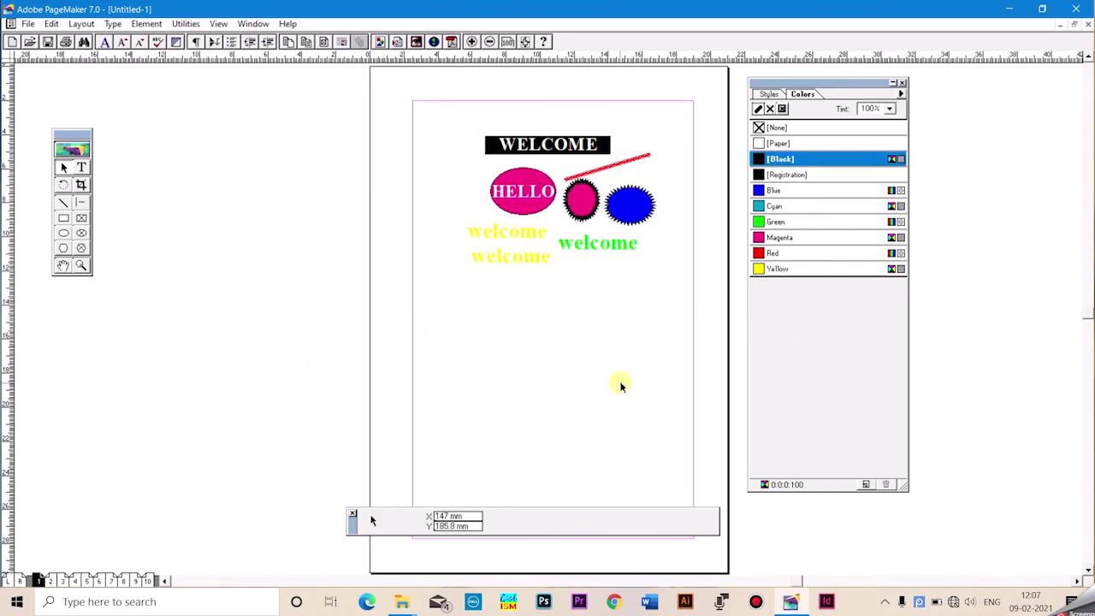